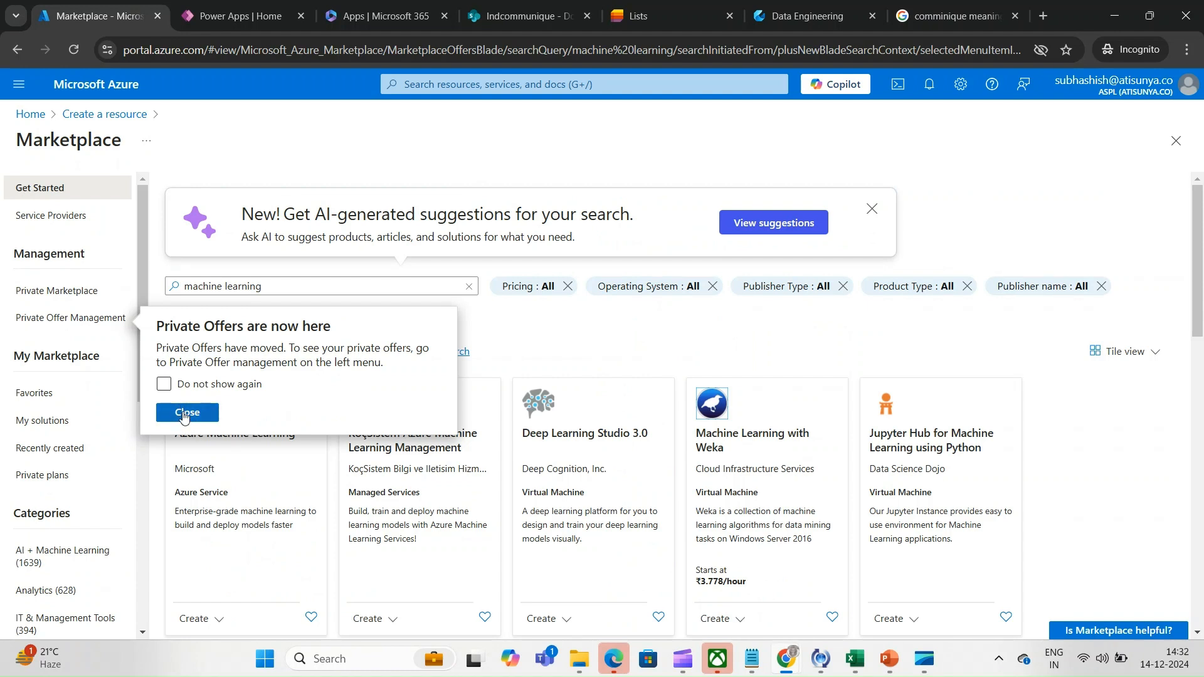
Start creating an Azure Machine Learning workspace from the Marketplace and add a new resource group named subhaaidemo
left_click(183, 413)
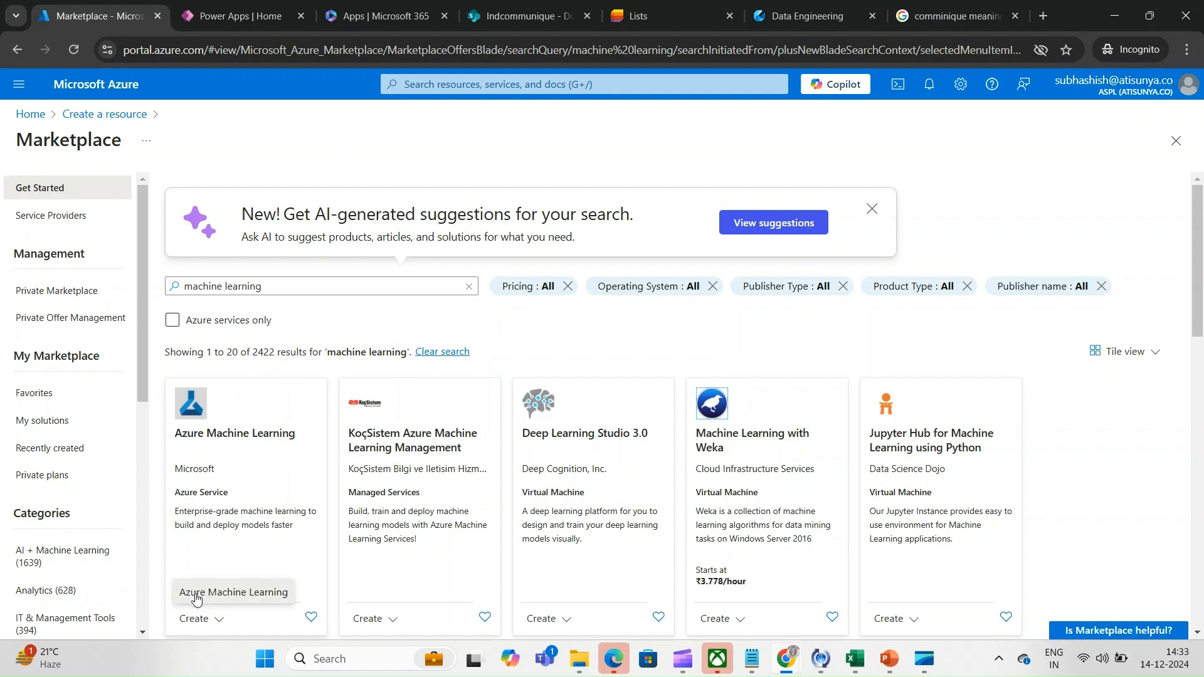
left_click(195, 616)
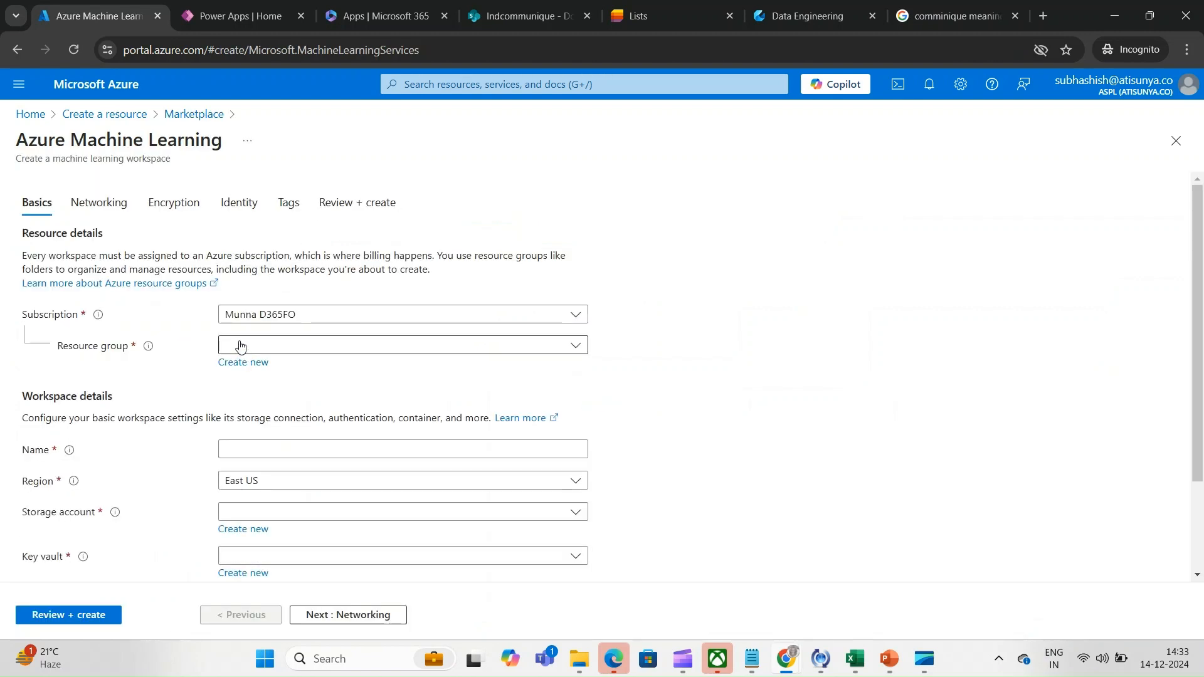
left_click(241, 365)
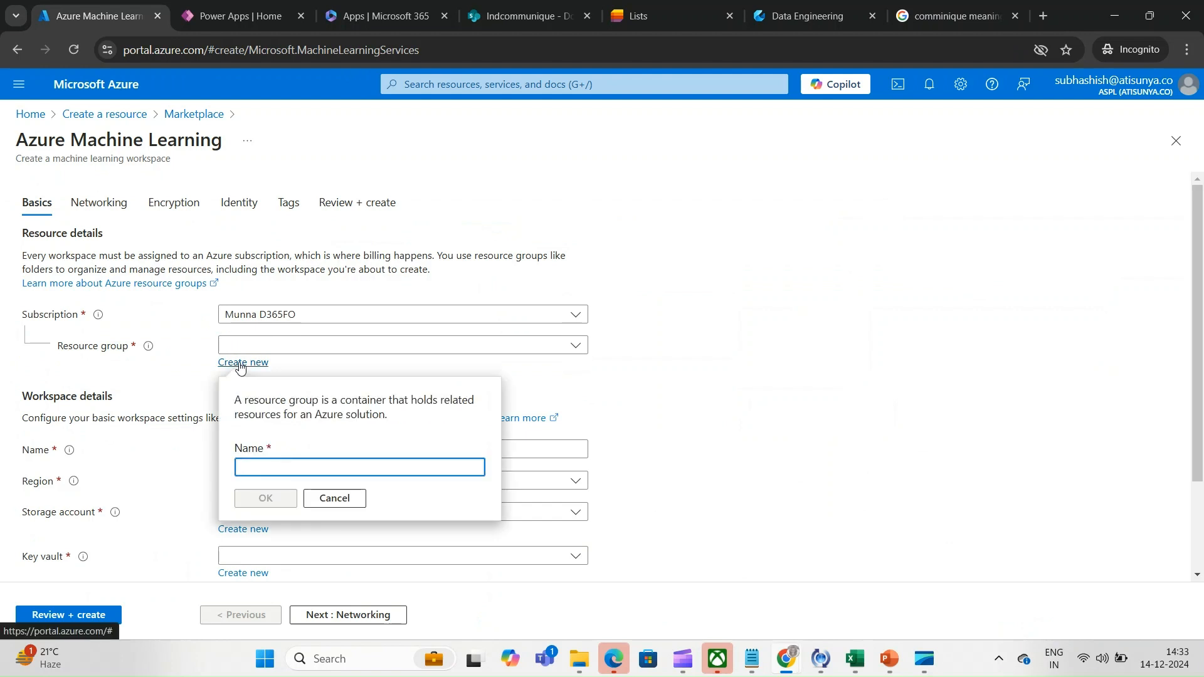
type("subha")
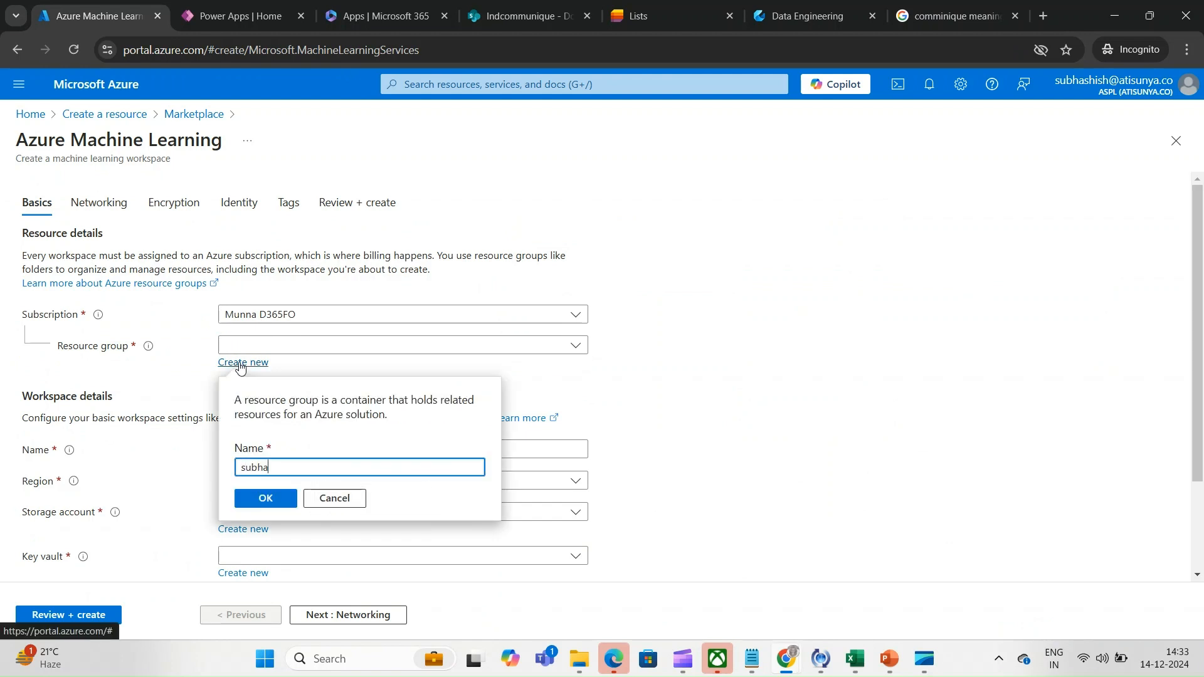
type("aidemo")
left_click(266, 499)
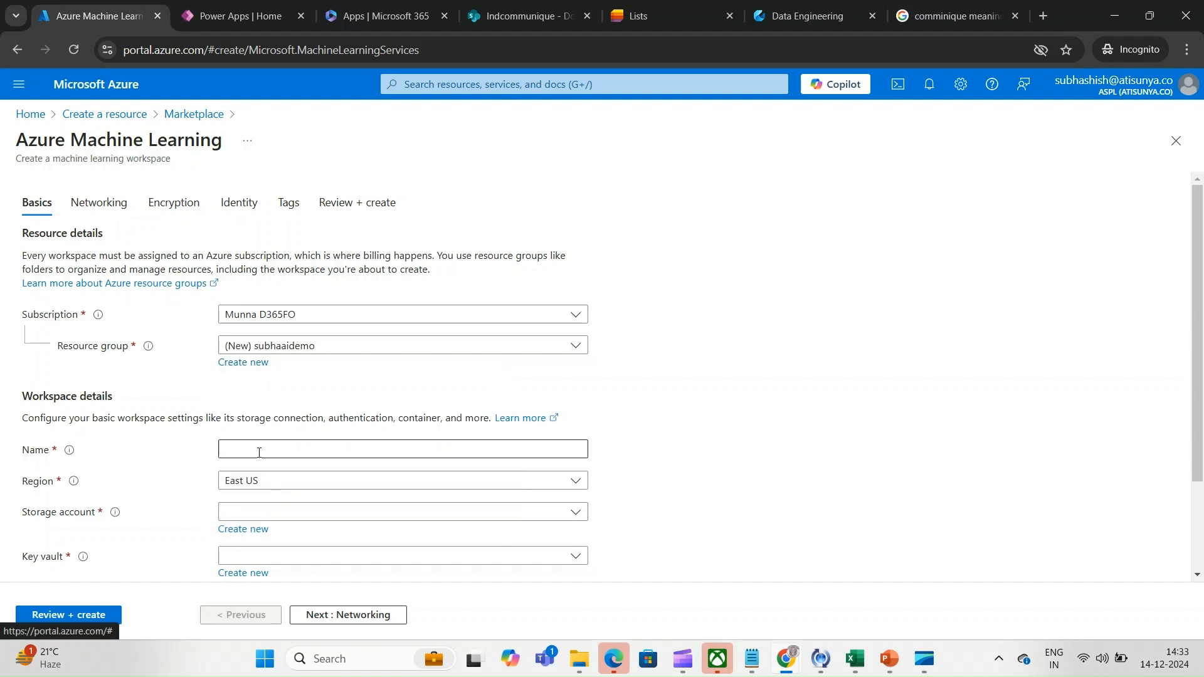
Name the workspace azure-ml-demo-subs
left_click(248, 446)
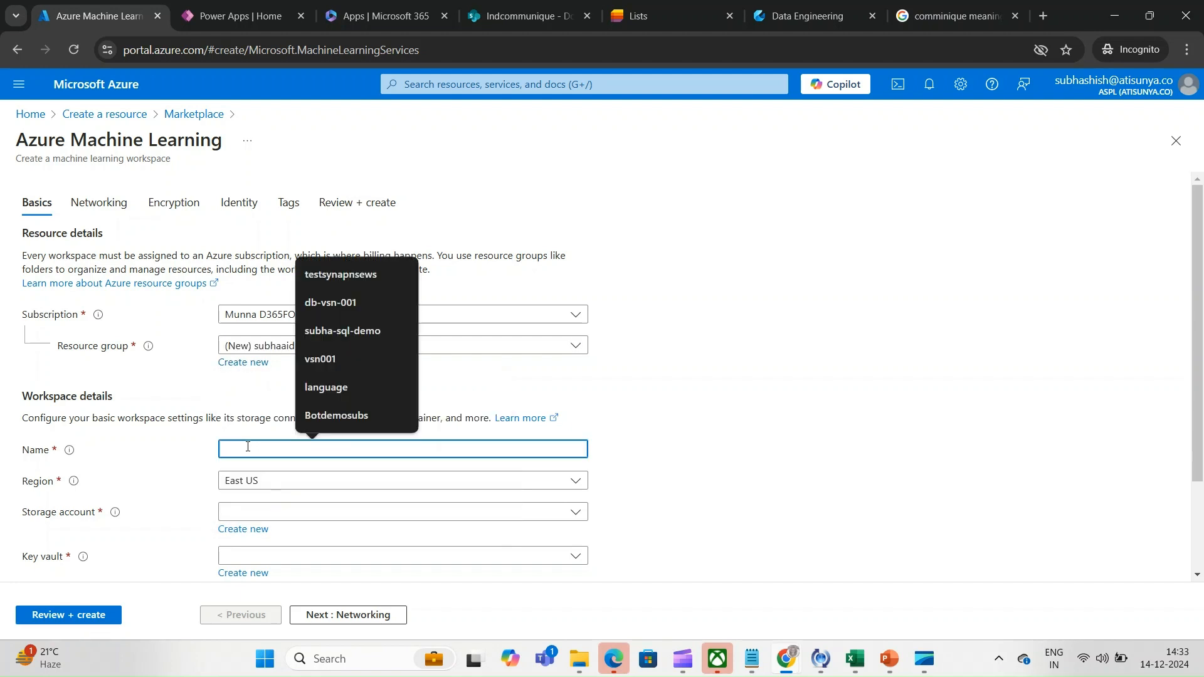
type("azure")
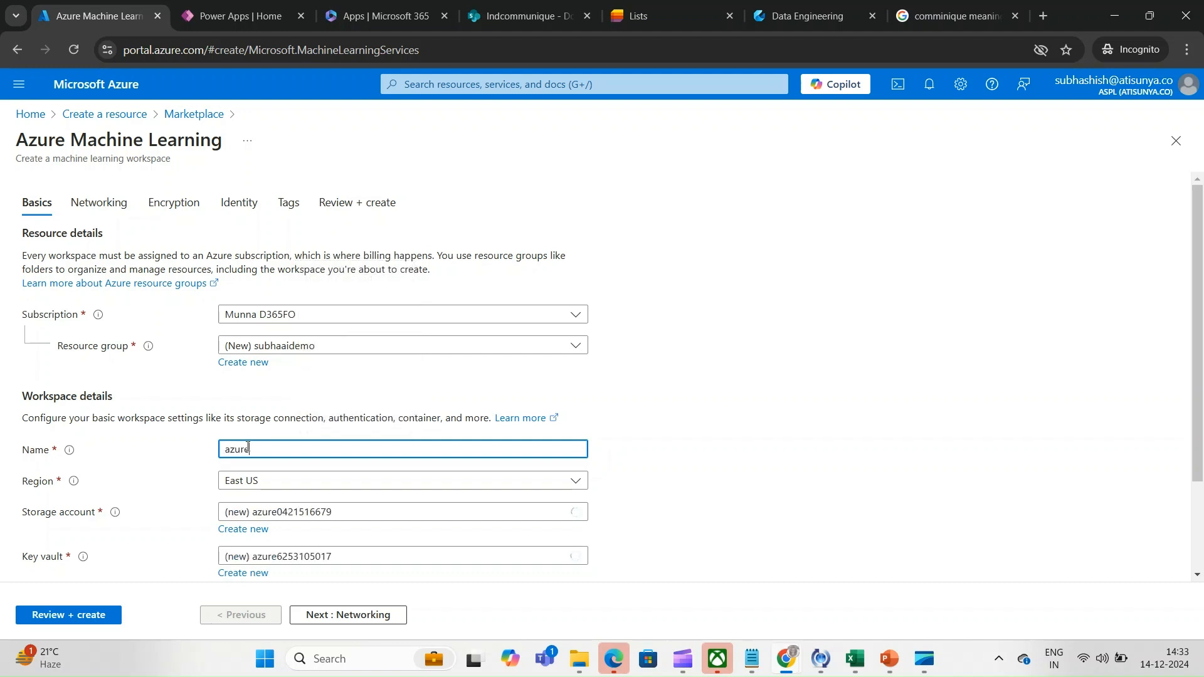
type("-ml-dempo")
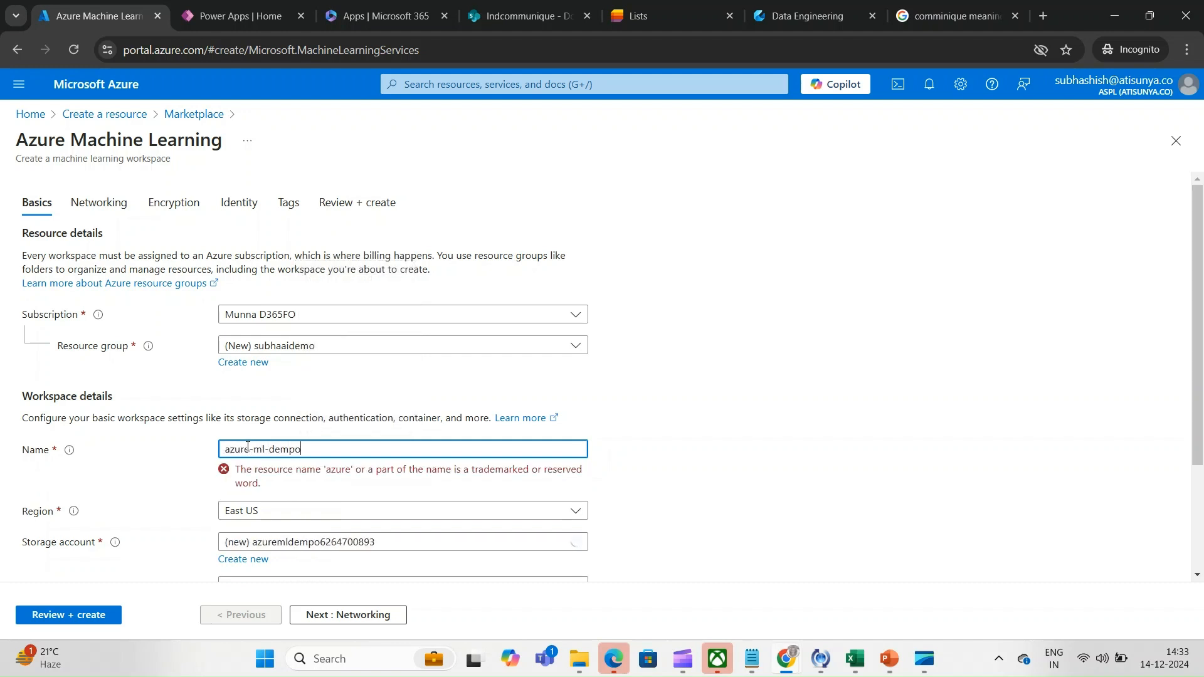
key("BackSpace")
type("o-subs")
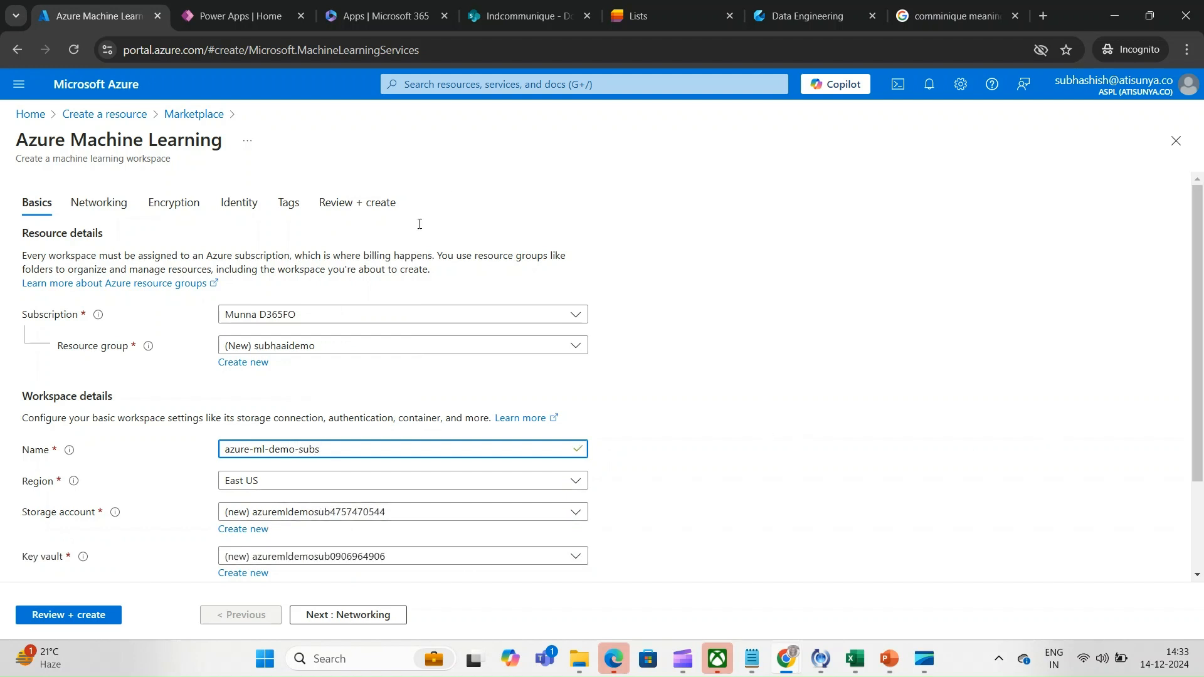
left_click_drag(1199, 292, 1198, 444)
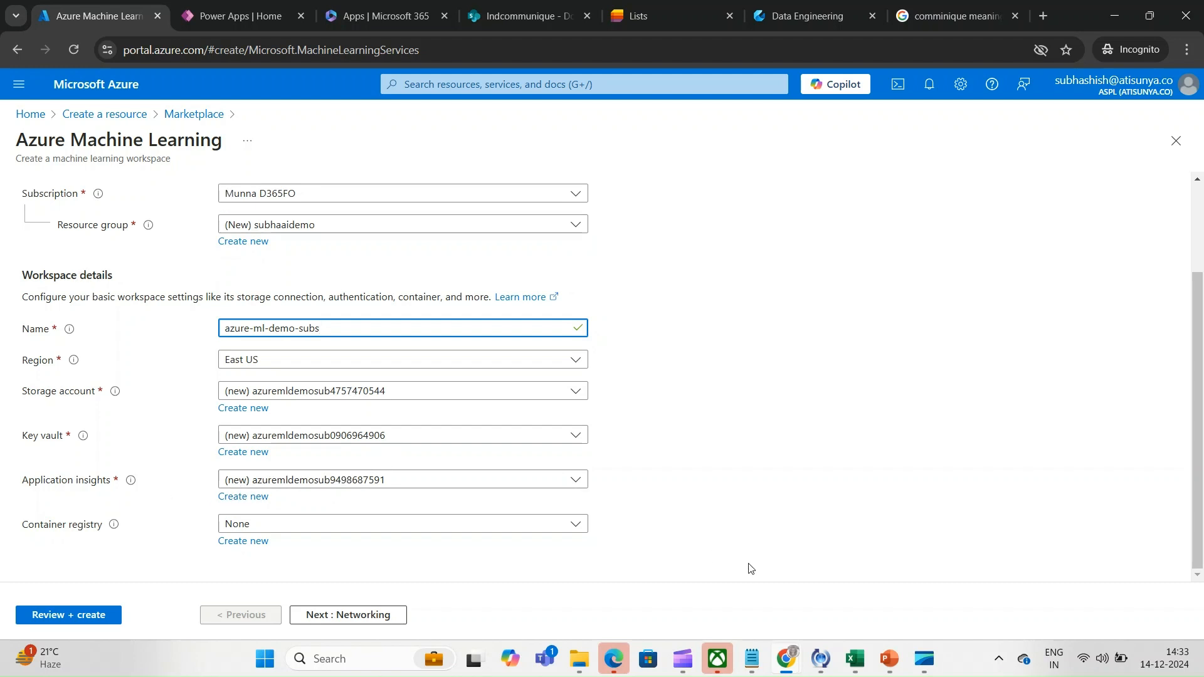
Look through the new workspace's networking, encryption and identity settings, and return to its basic settings
left_click(339, 616)
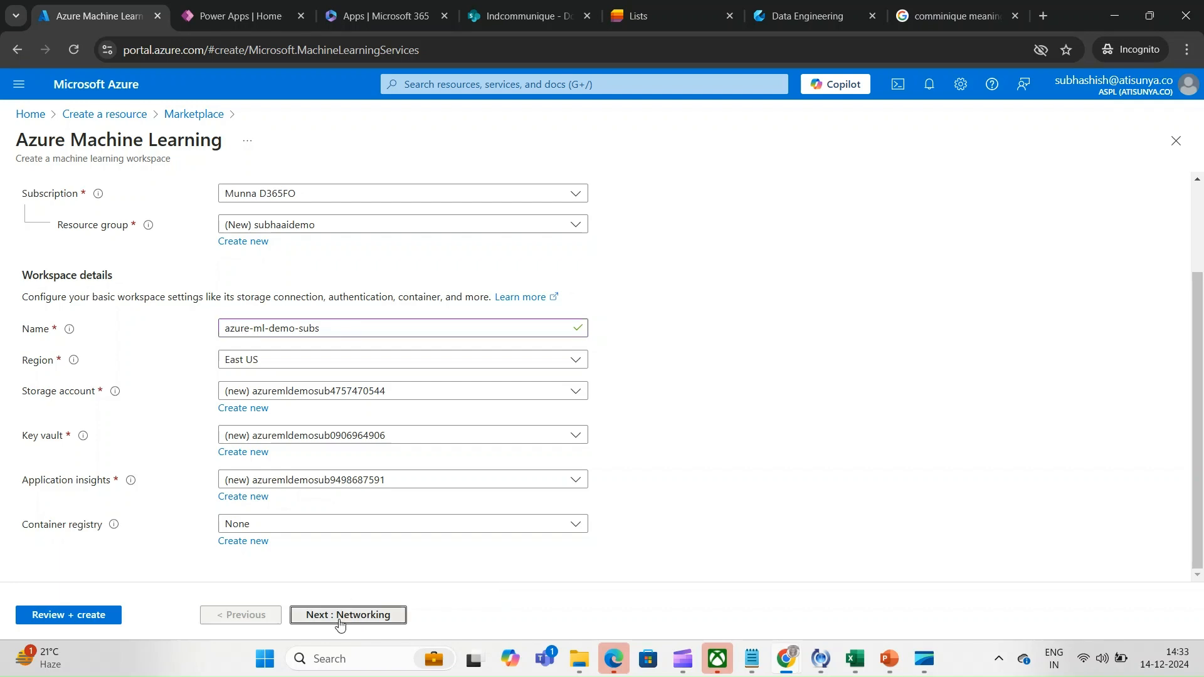
left_click(182, 209)
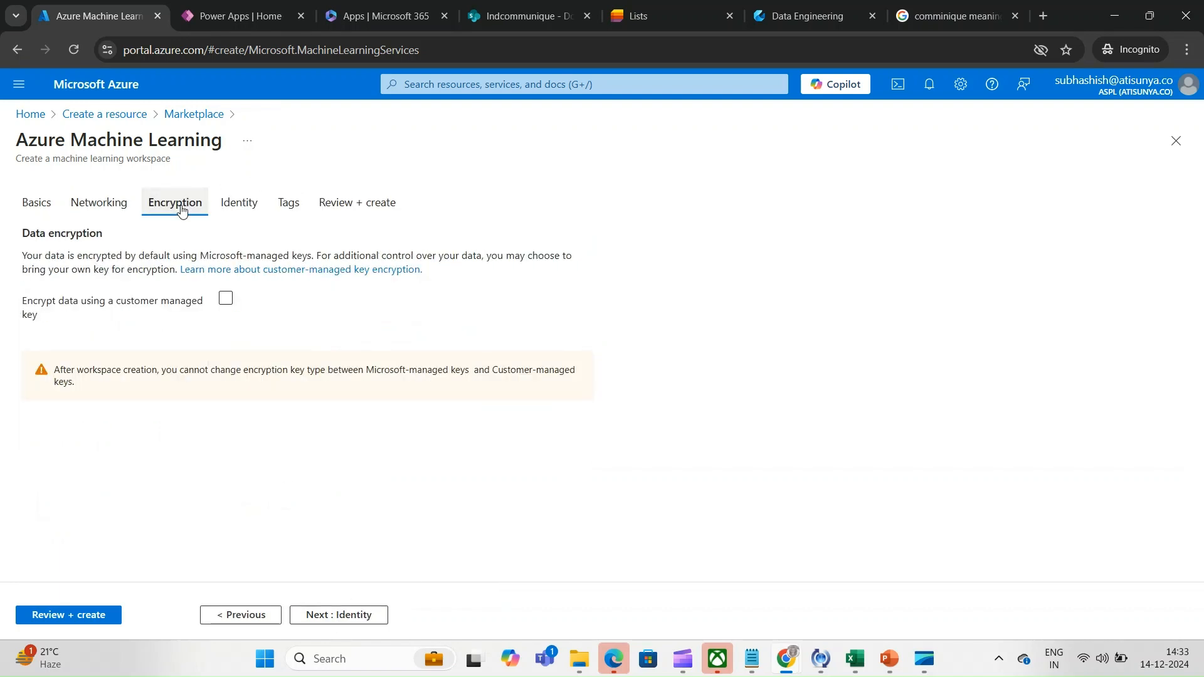
left_click(243, 211)
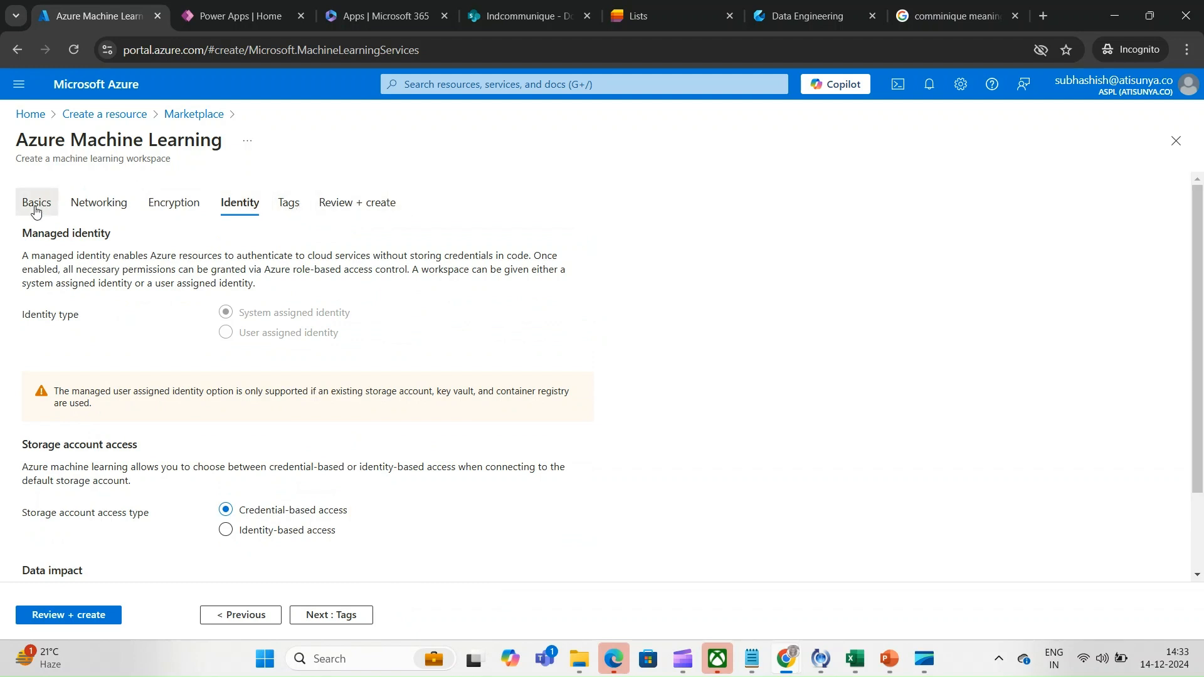
left_click(36, 210)
Validate the workspace configuration and create the Azure Machine Learning workspace
left_click(73, 615)
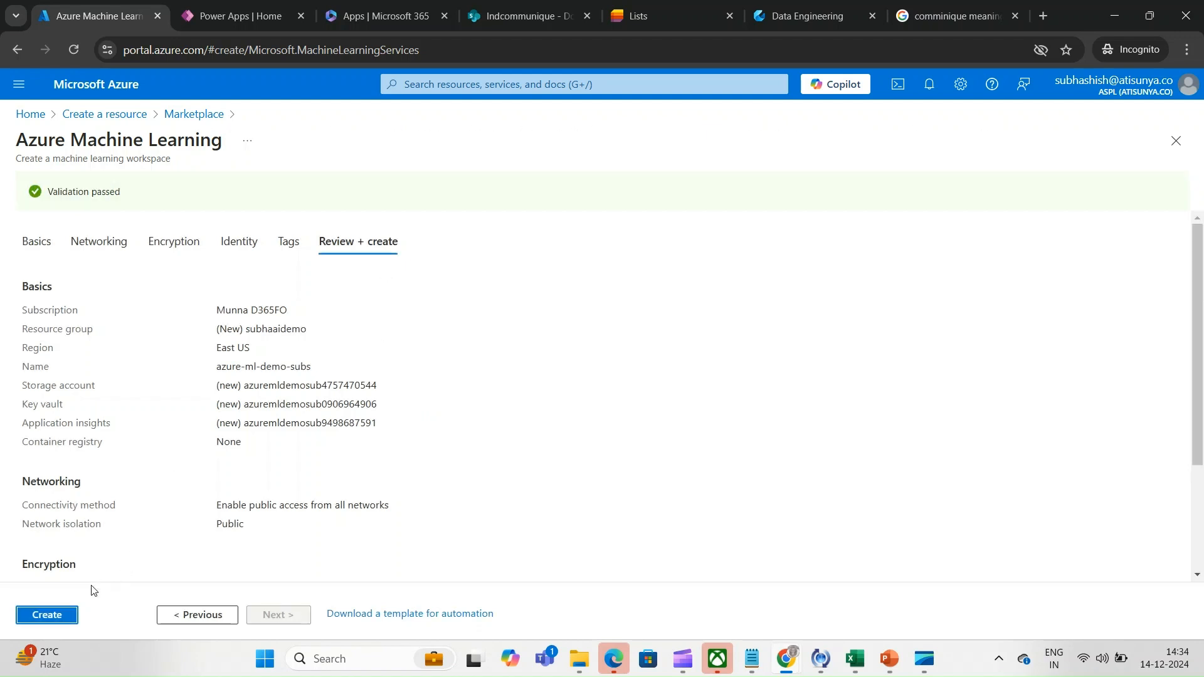
left_click(51, 615)
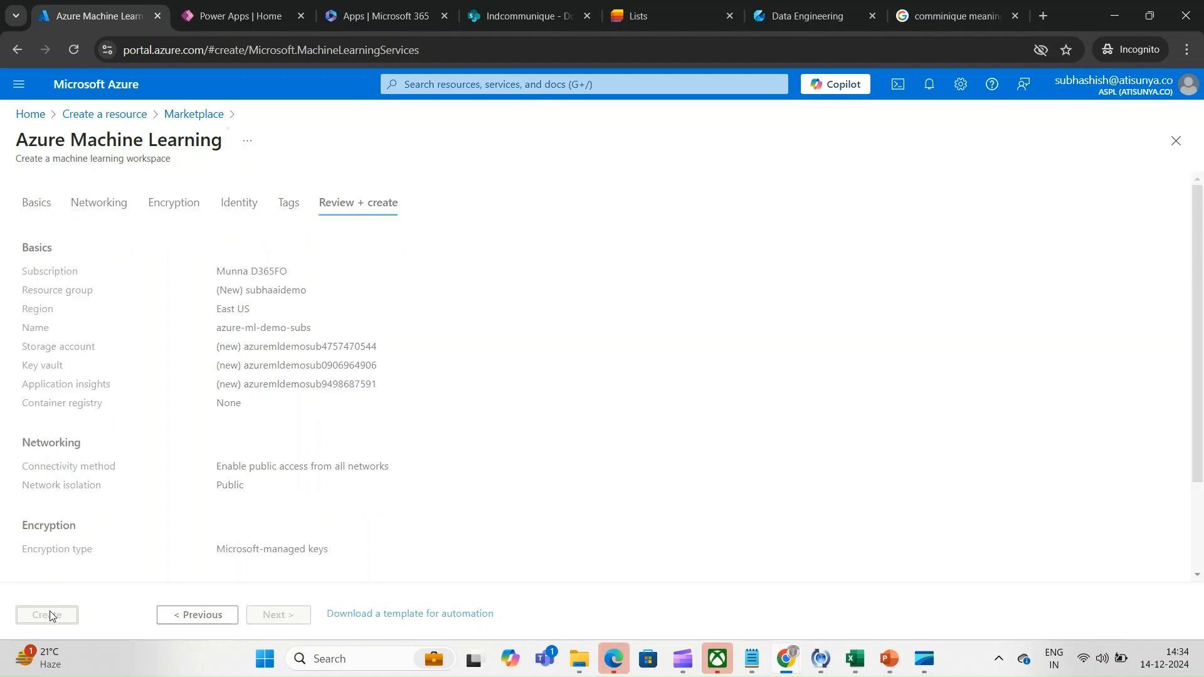
key("alt+Tab")
key("alt+Tab")
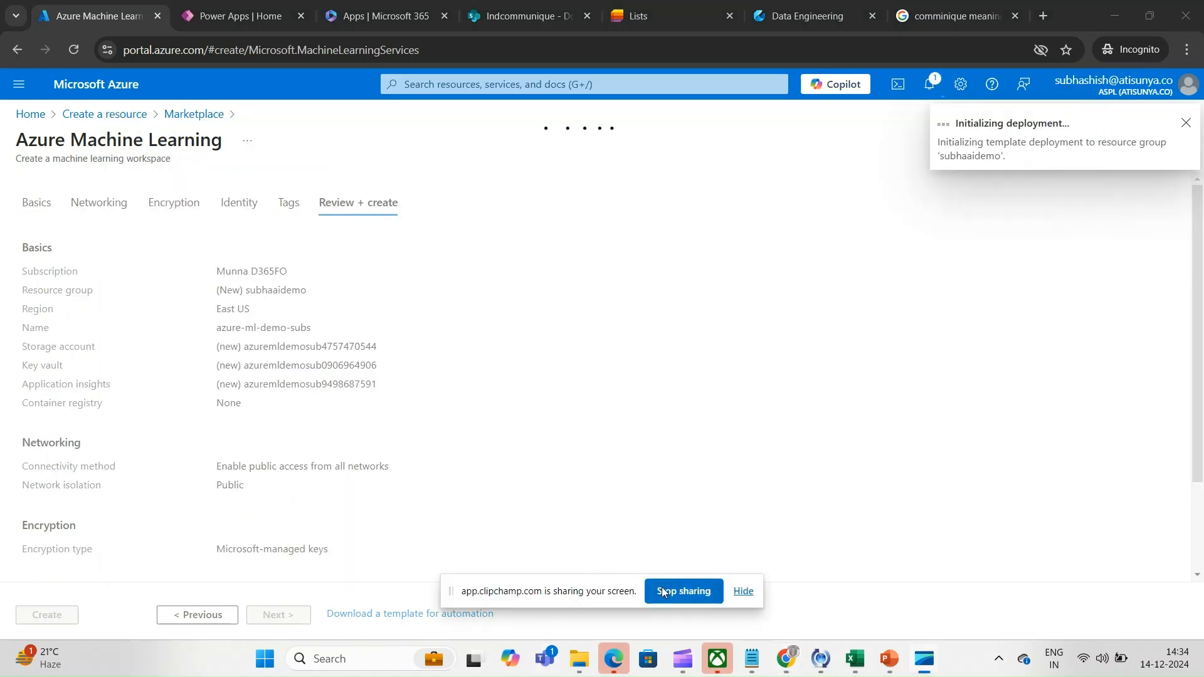
key("alt+Tab")
key("alt+Tab")
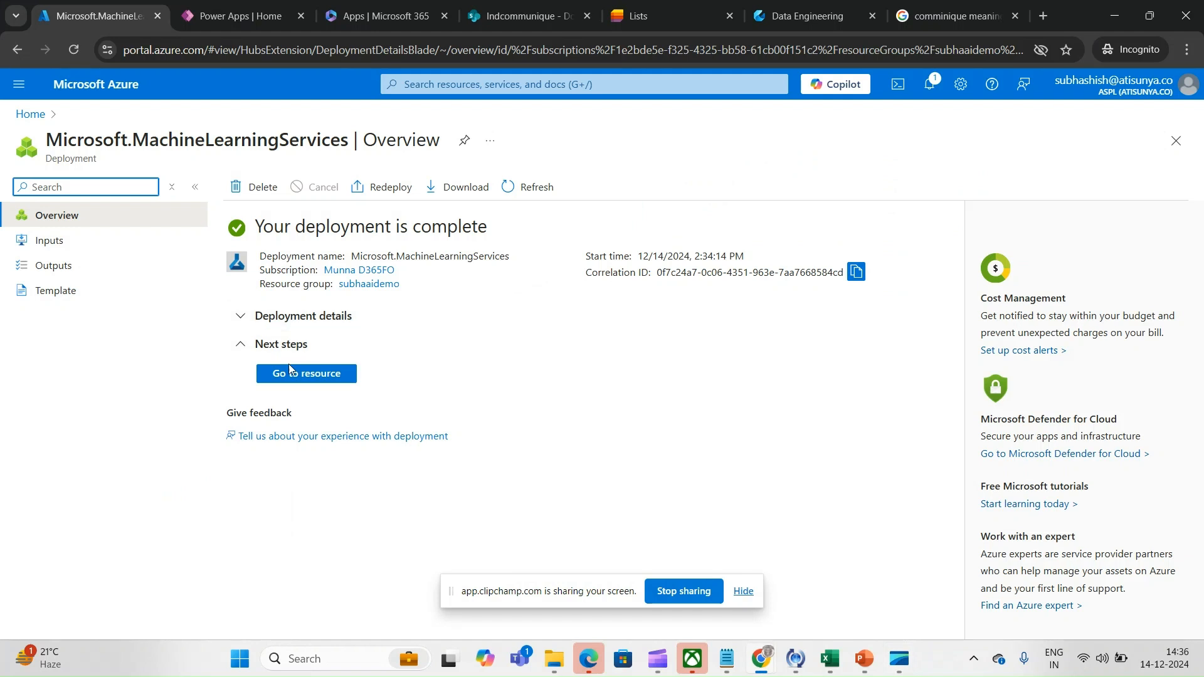
left_click(743, 590)
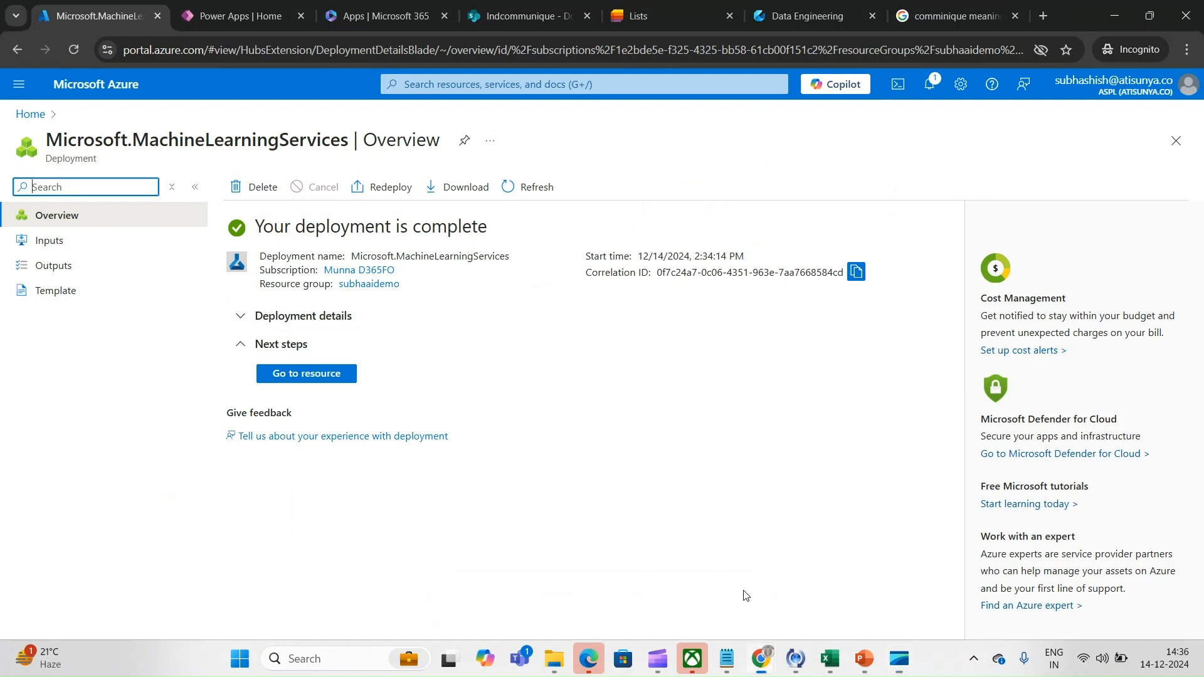
Launch Azure Machine Learning Studio from the deployed workspace resource and dismiss the welcome message on its home page
left_click(294, 376)
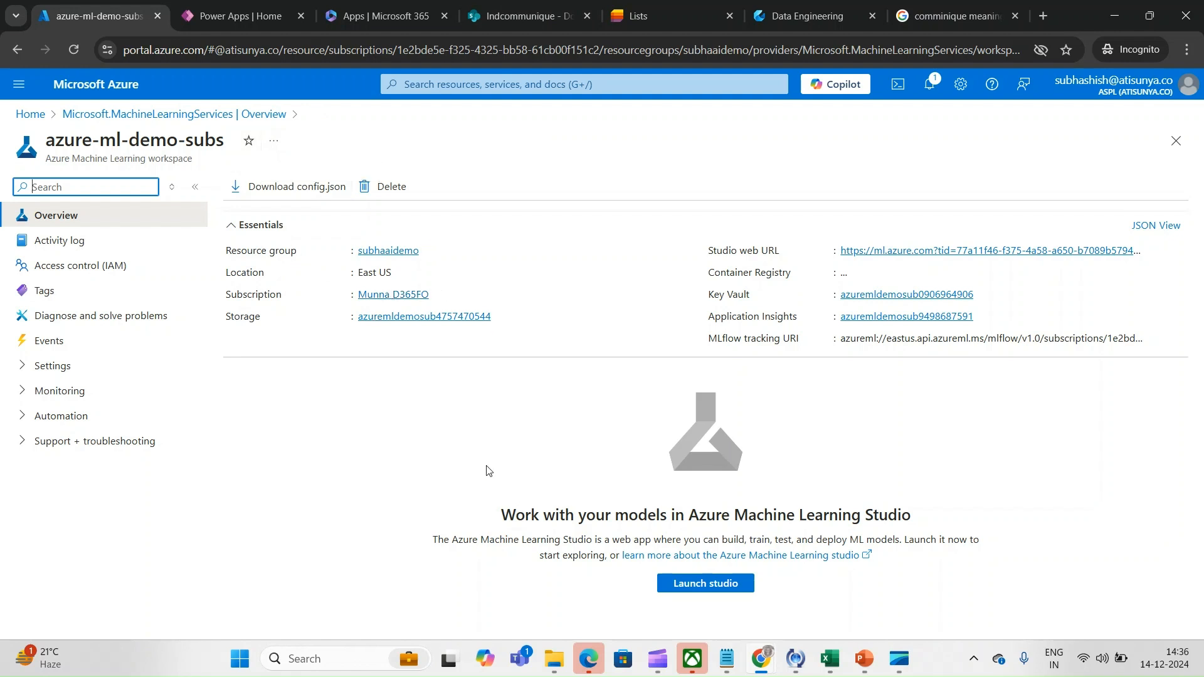
left_click(670, 583)
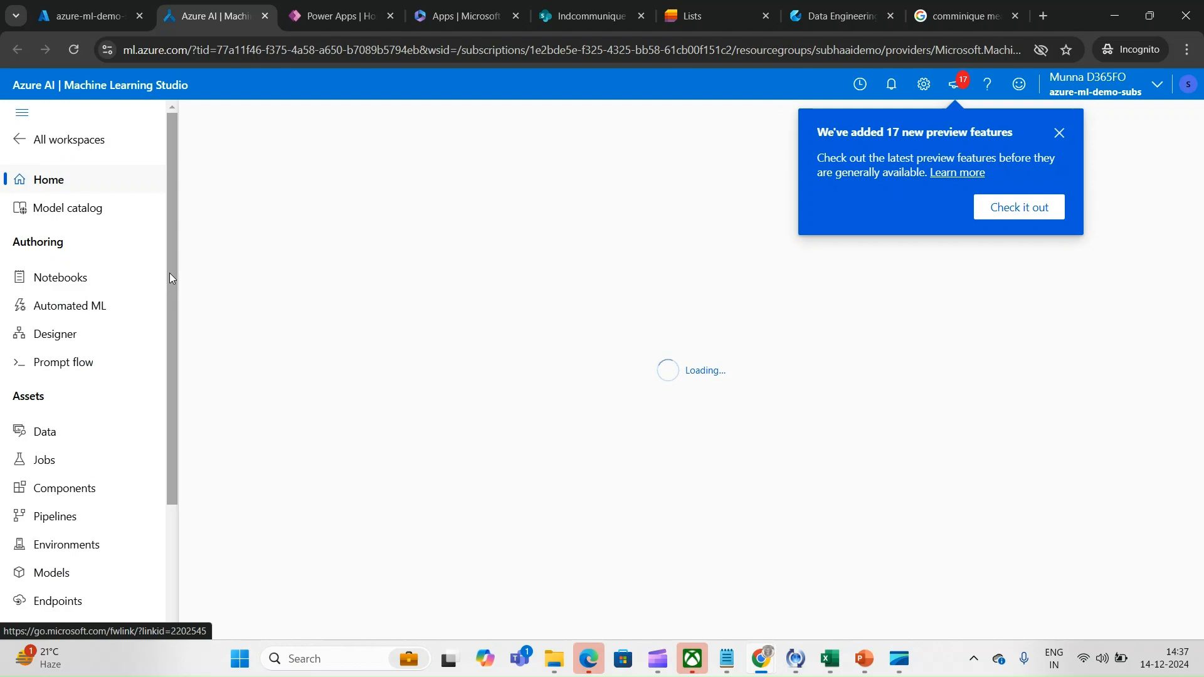
left_click_drag(170, 273, 175, 375)
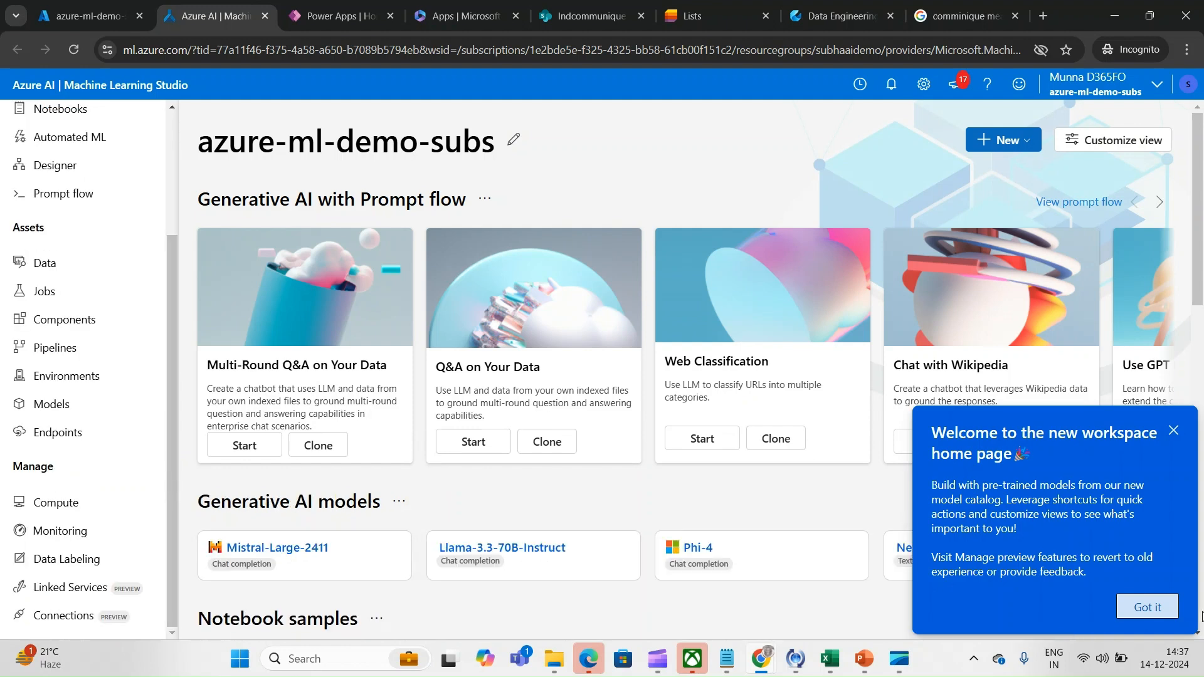
left_click(1157, 608)
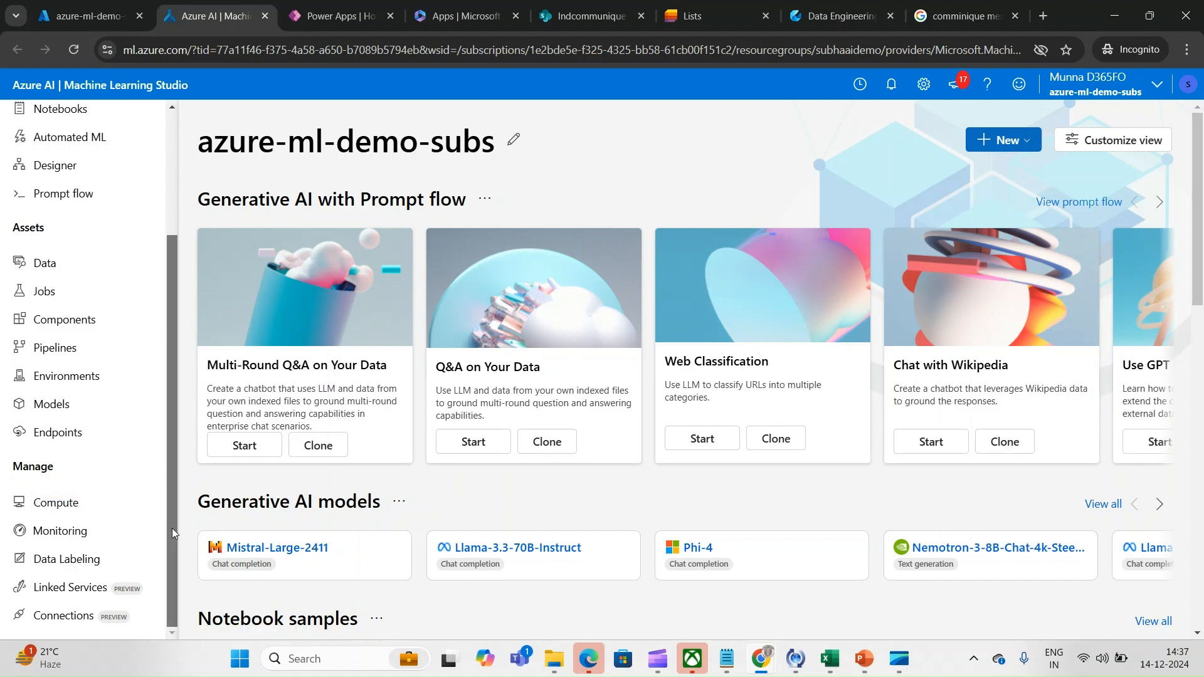
scroll(172, 517, "up", 1)
left_click_drag(172, 512, 168, 473)
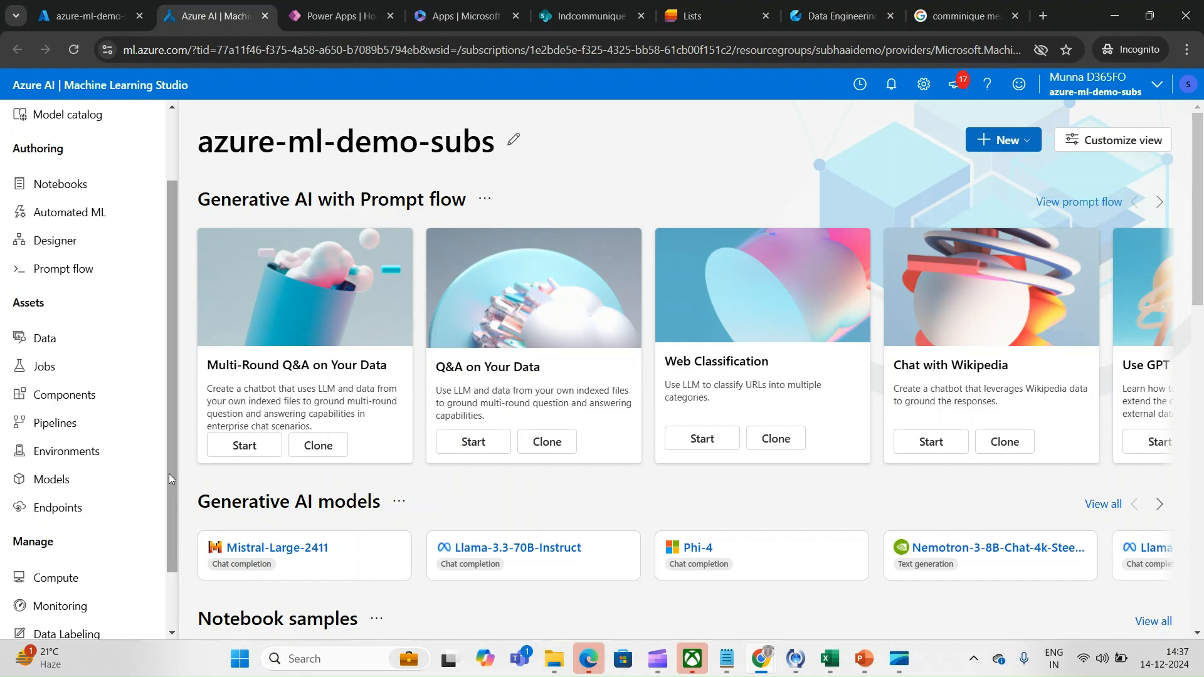
key("alt+Tab")
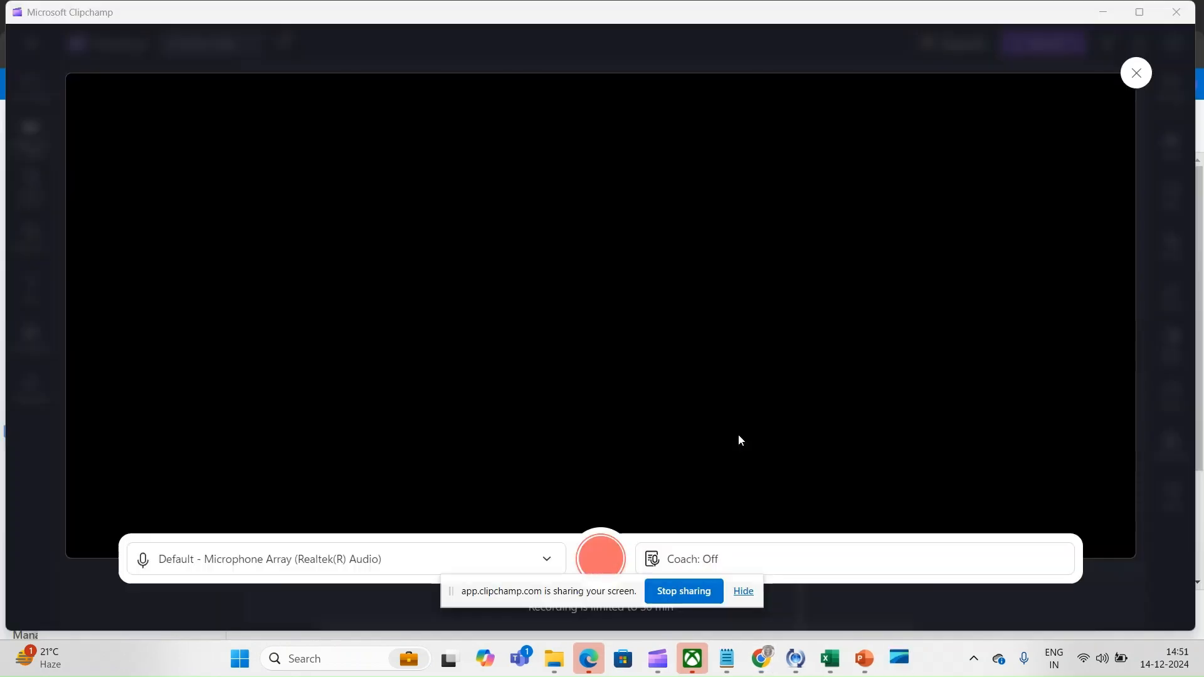
key("alt+Tab")
key("alt+Tab")
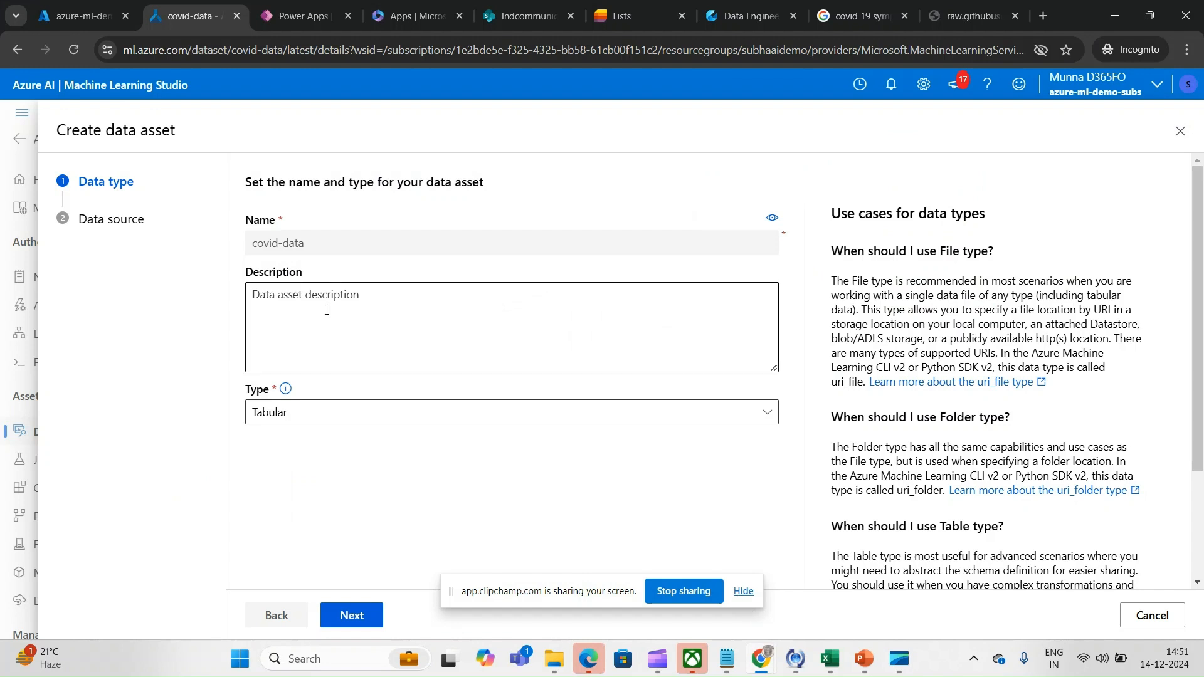
left_click(747, 593)
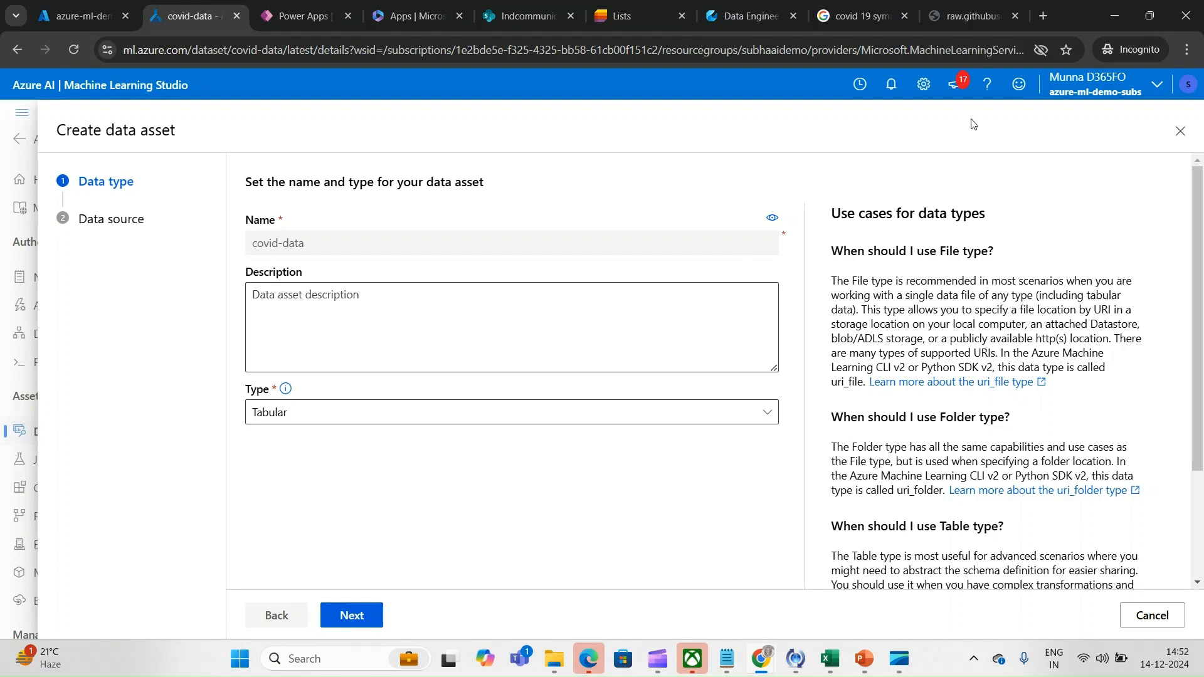
Examine the columns of the raw COVID-19 symptoms CSV on GitHub and return to the covid-data asset form
left_click(959, 15)
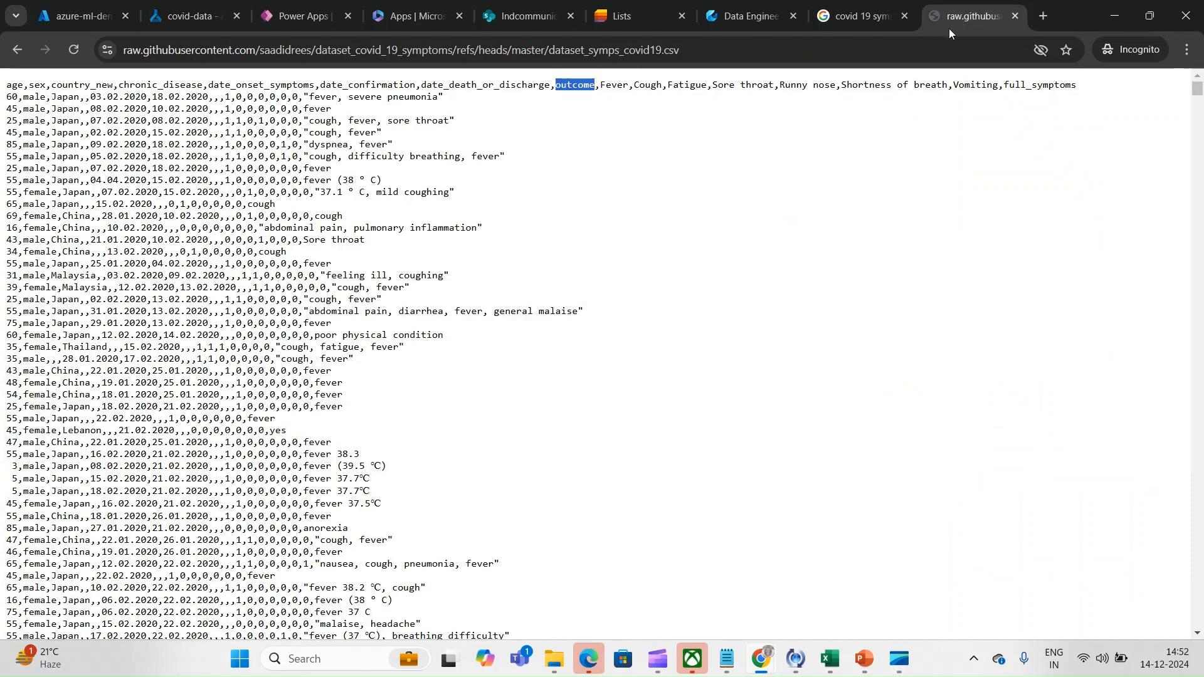
left_click(1098, 94)
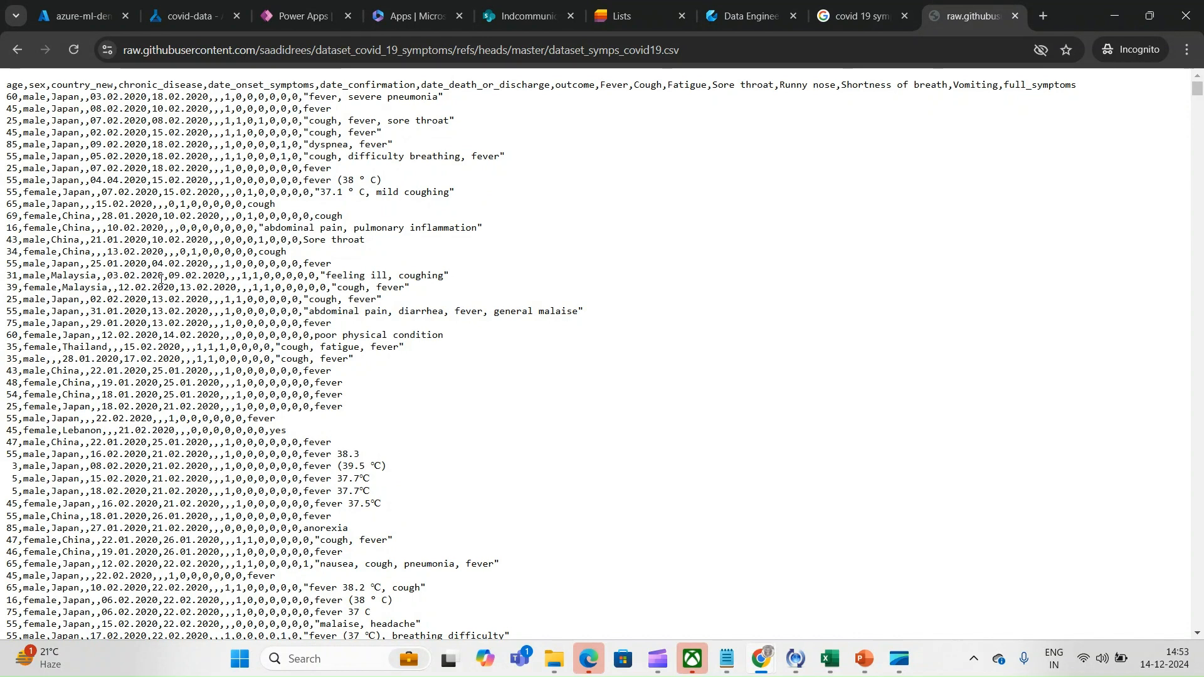
left_click(189, 17)
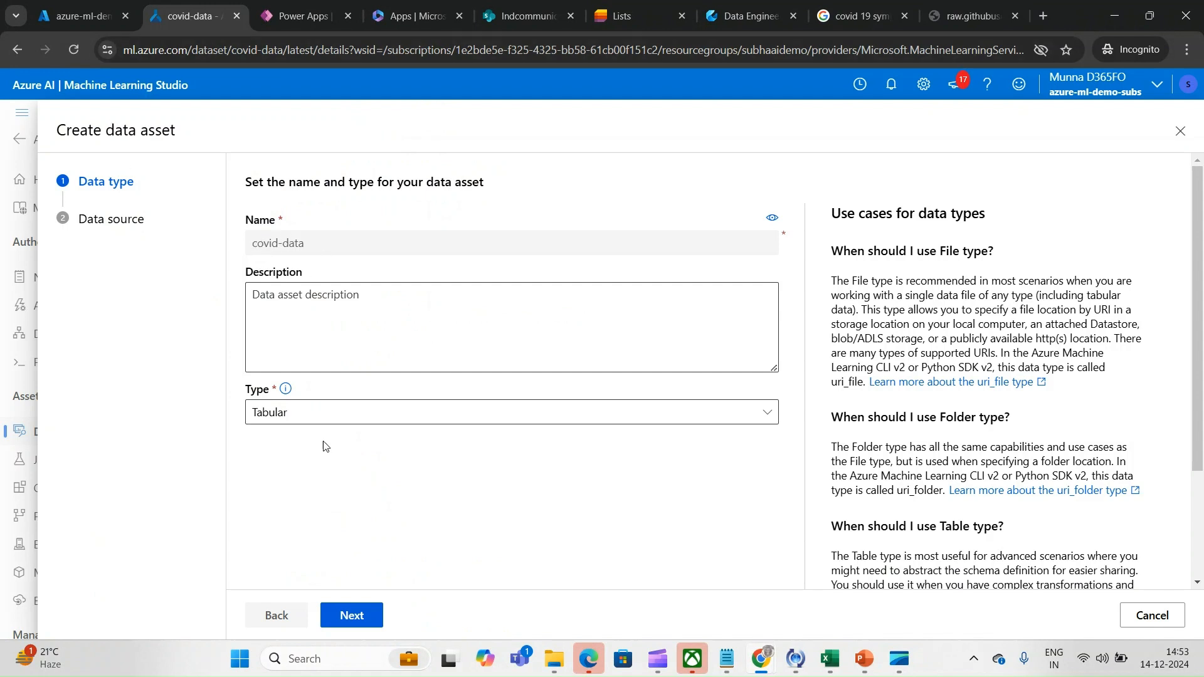
Keep Tabular as the covid-data asset's type and choose web files as its data source
left_click(318, 418)
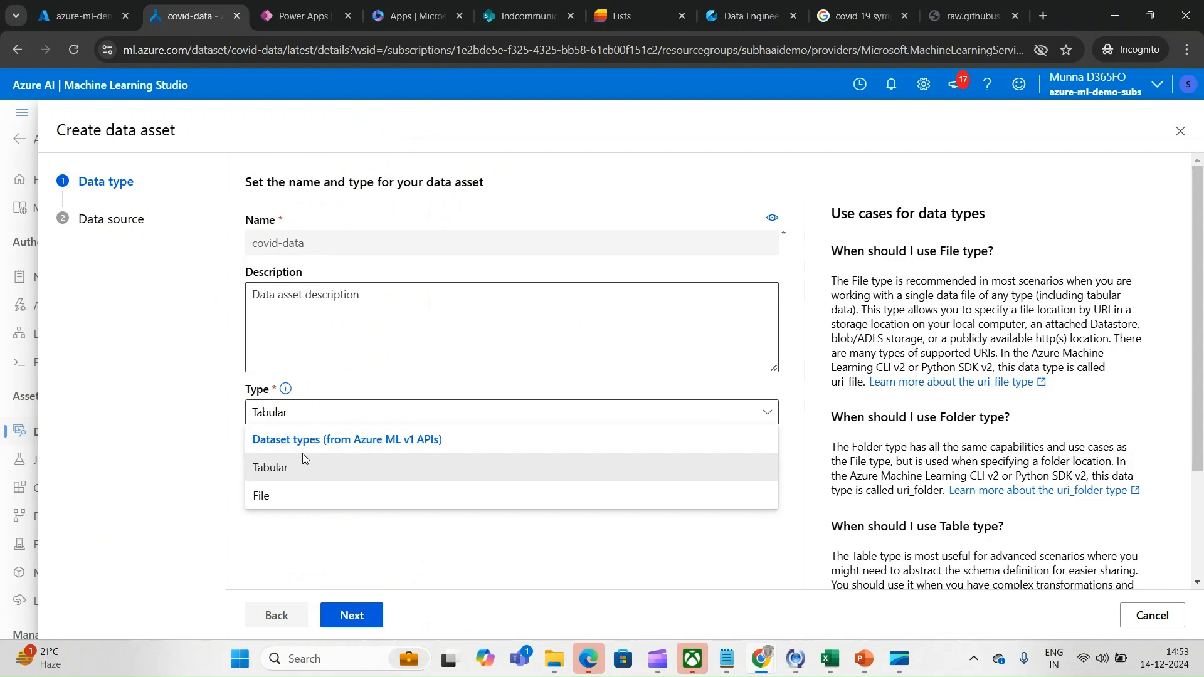
left_click(401, 561)
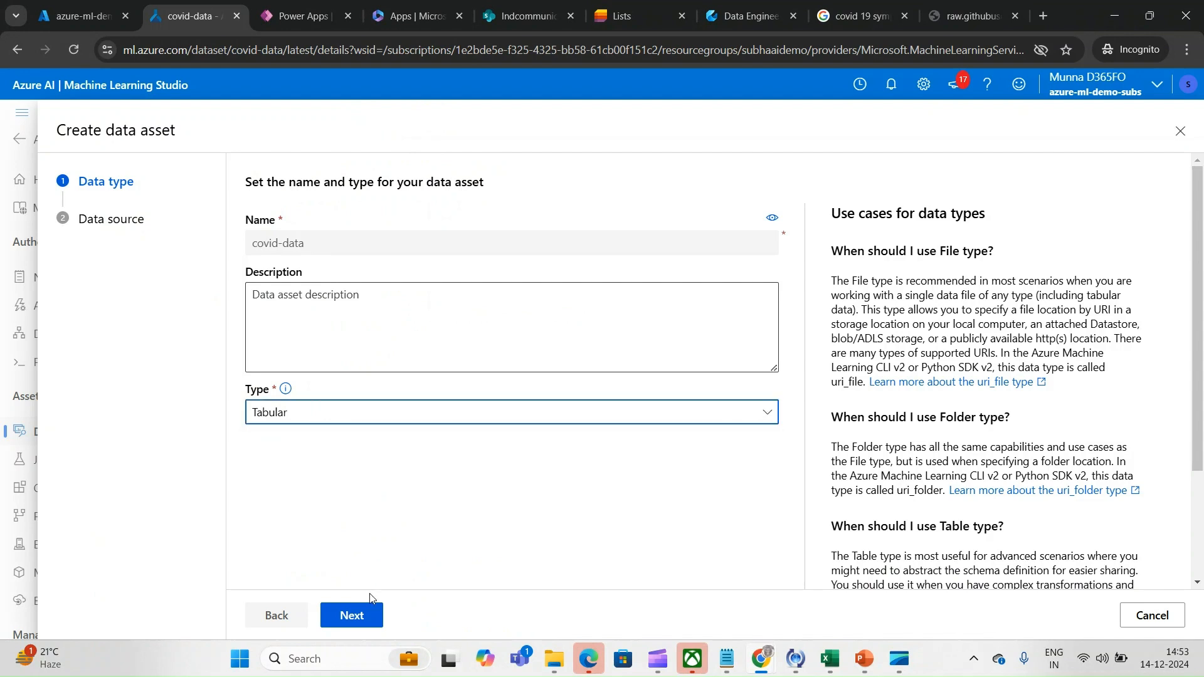
left_click(354, 616)
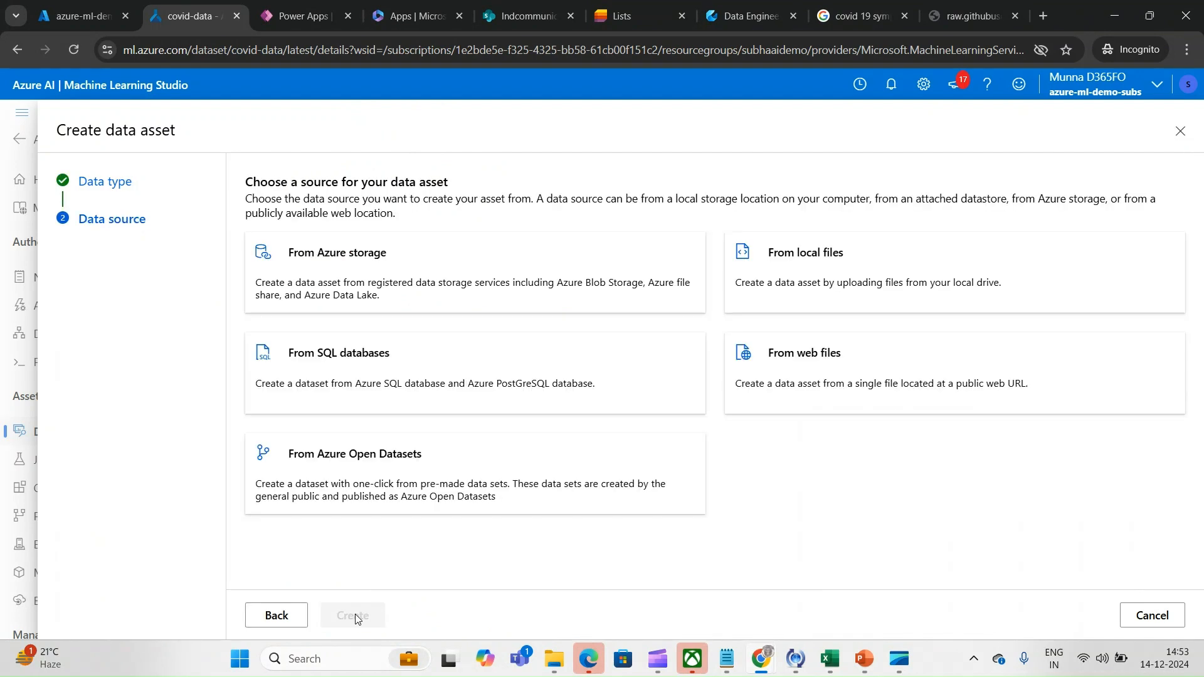
left_click(795, 371)
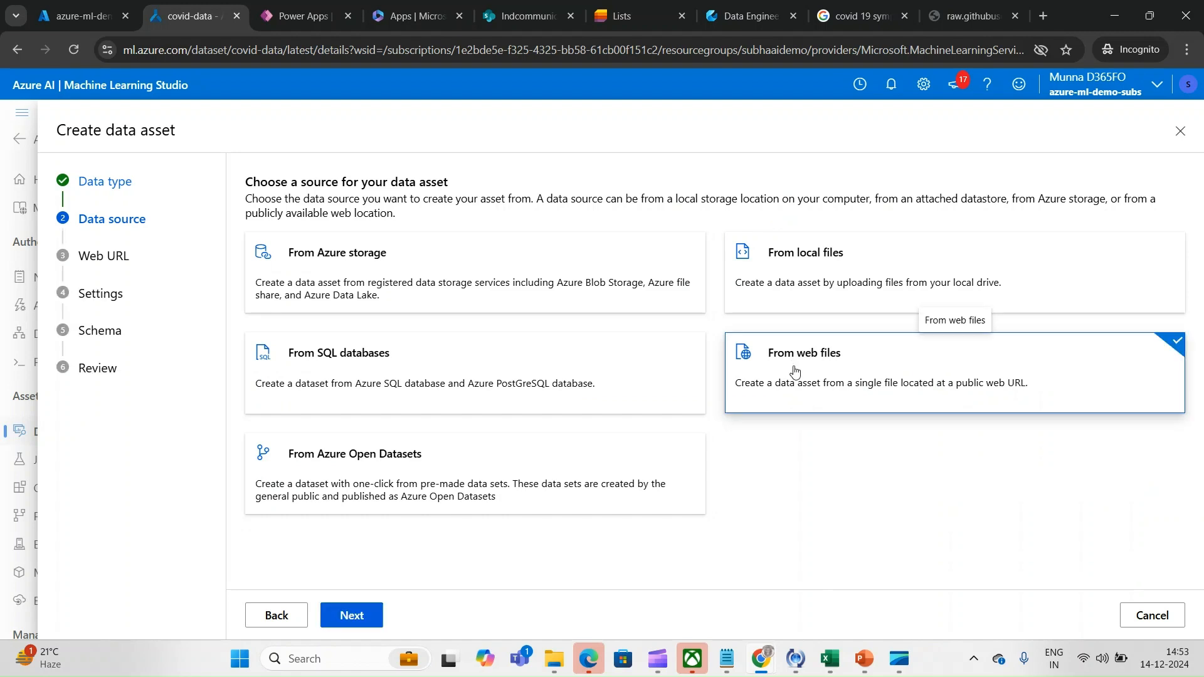
left_click(354, 616)
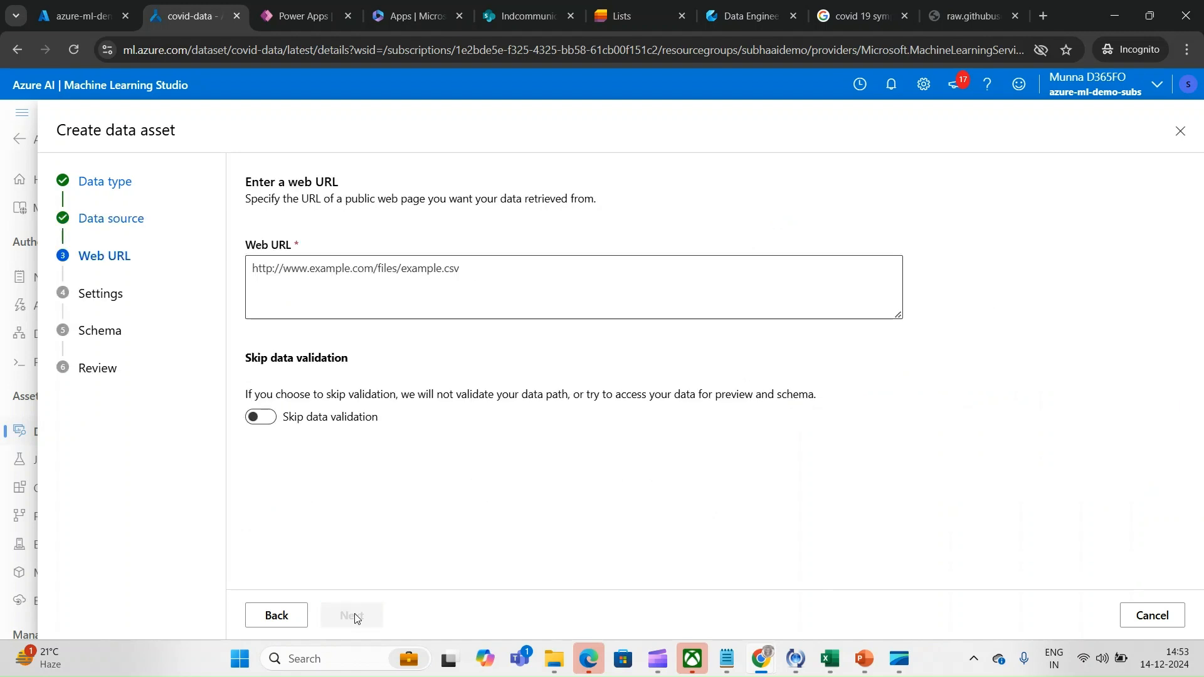
Copy the raw GitHub address of dataset_symps_covid19.csv into the covid-data asset's web URL and proceed to the parsing settings
left_click(346, 271)
left_click(962, 24)
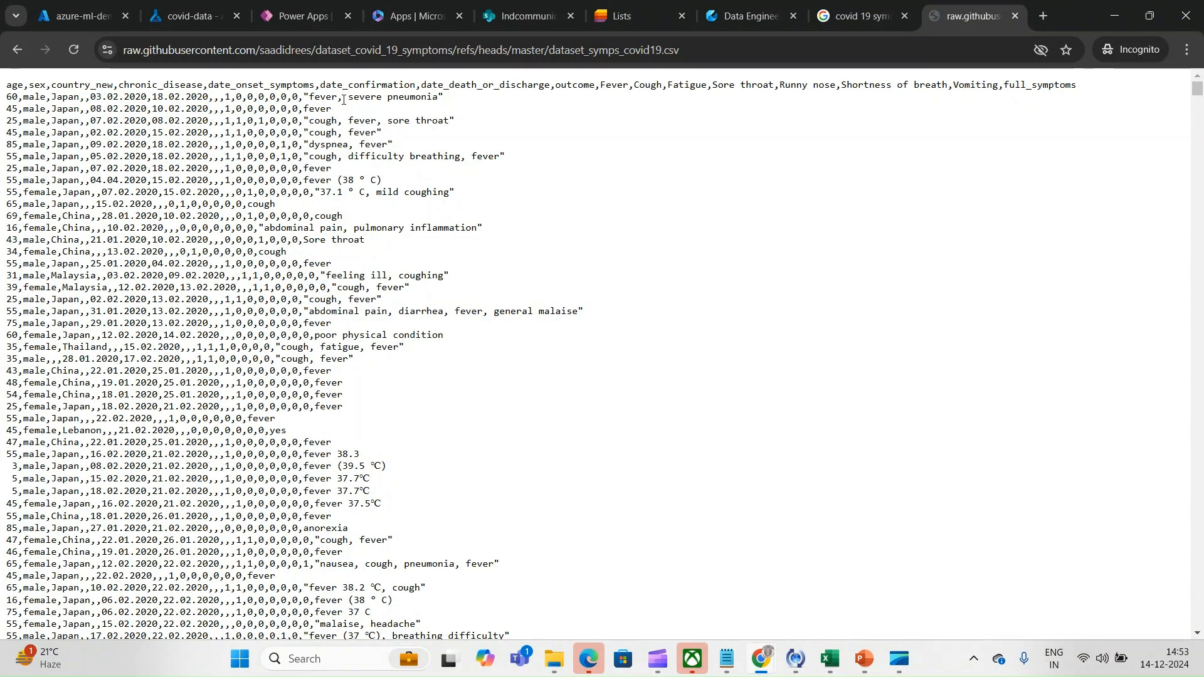
left_click(292, 58)
key("ctrl+c")
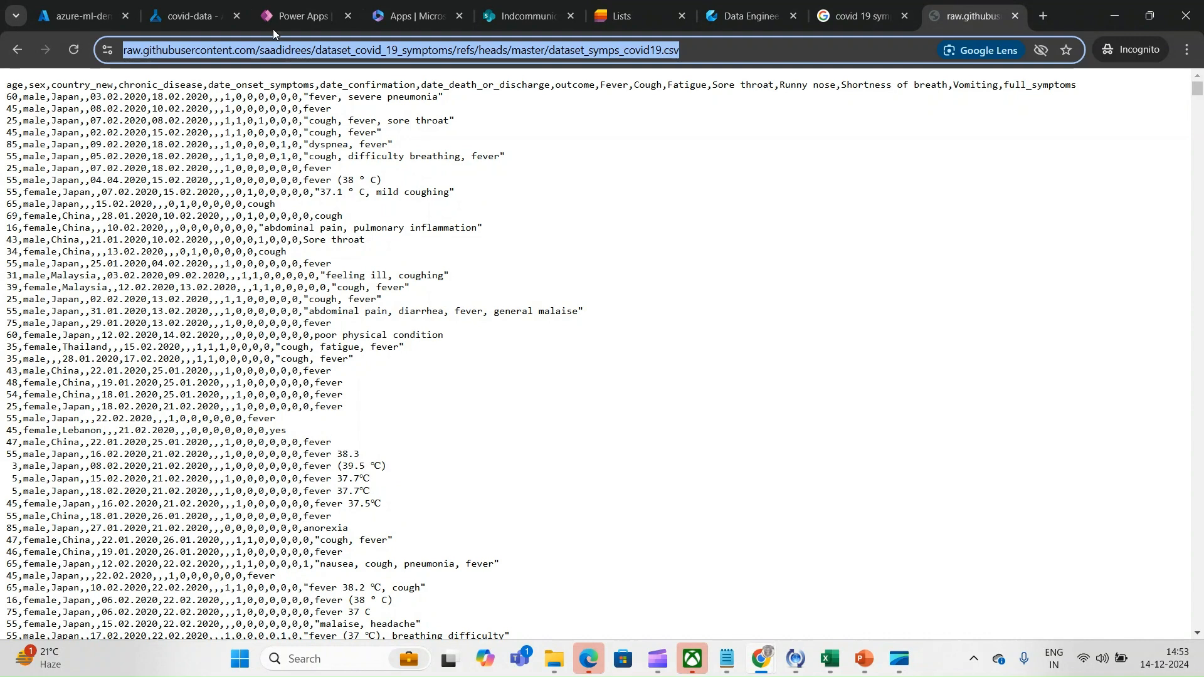
left_click(188, 16)
left_click(387, 302)
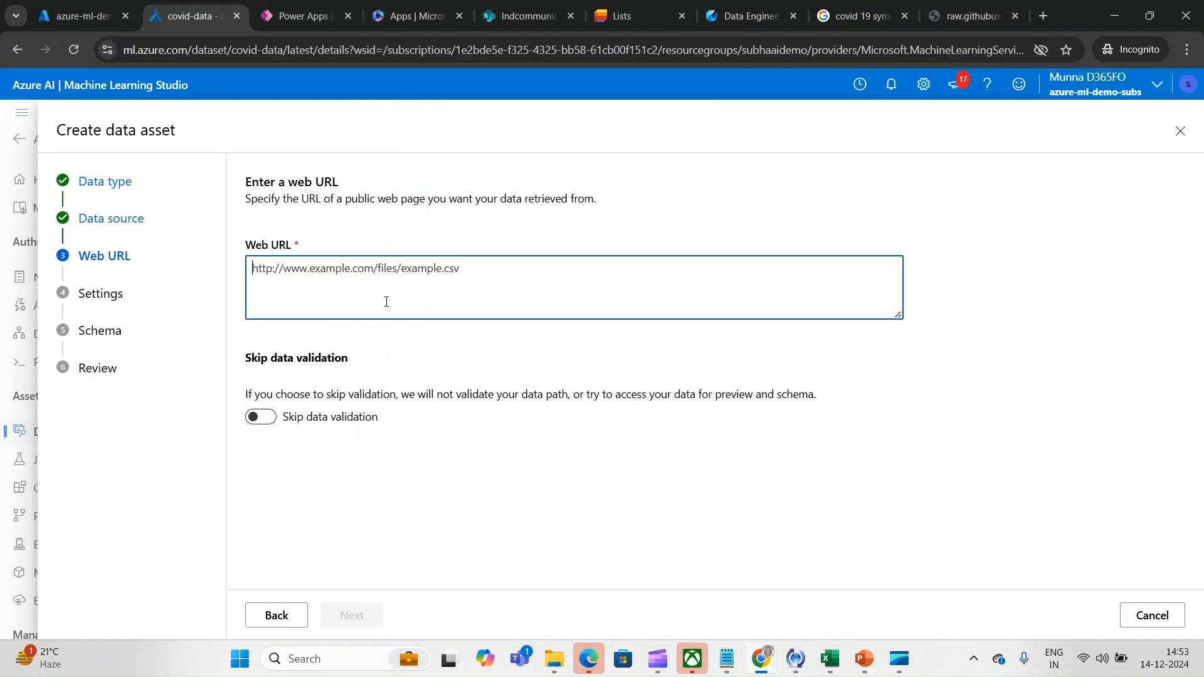
key("ctrl+v")
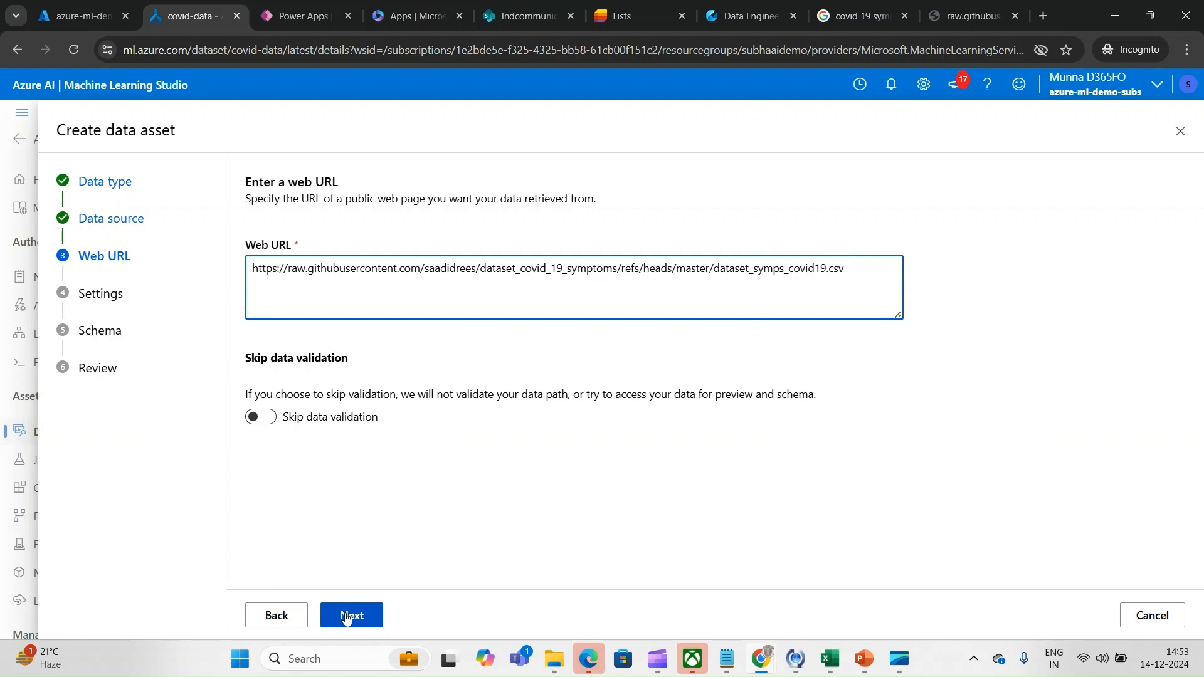
left_click(346, 617)
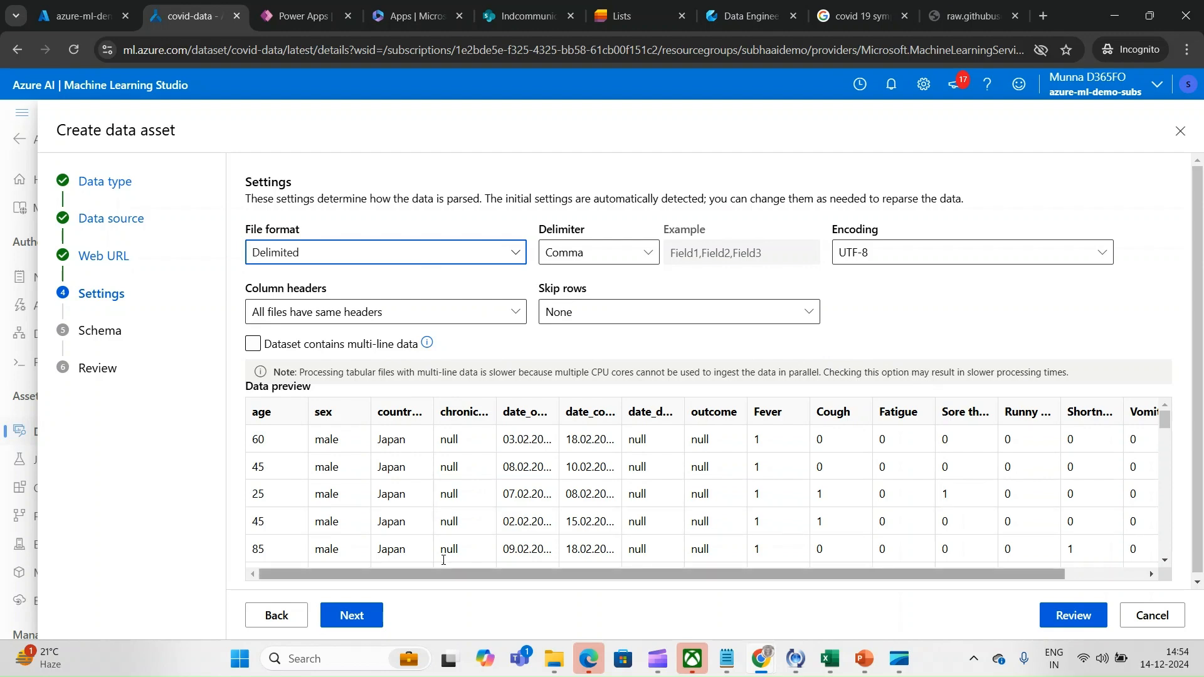
Accept the comma-delimited UTF-8 parsing settings and exclude the country_new and date_onset_symptoms columns from the schema
left_click(352, 617)
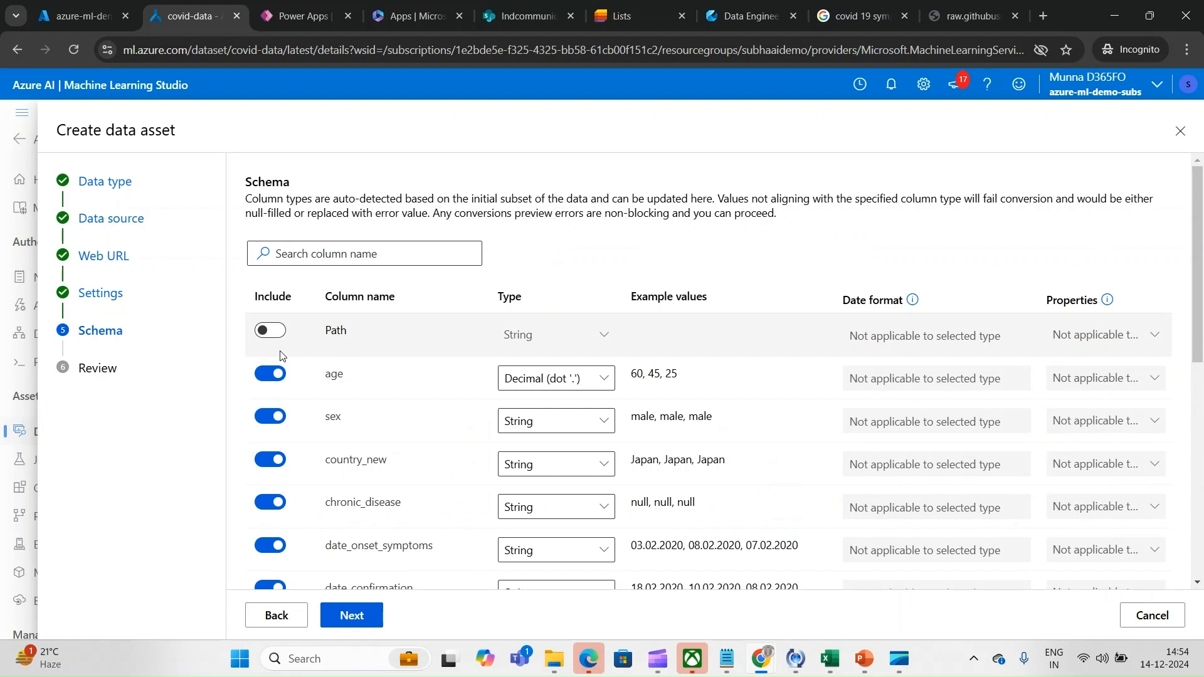
left_click(269, 463)
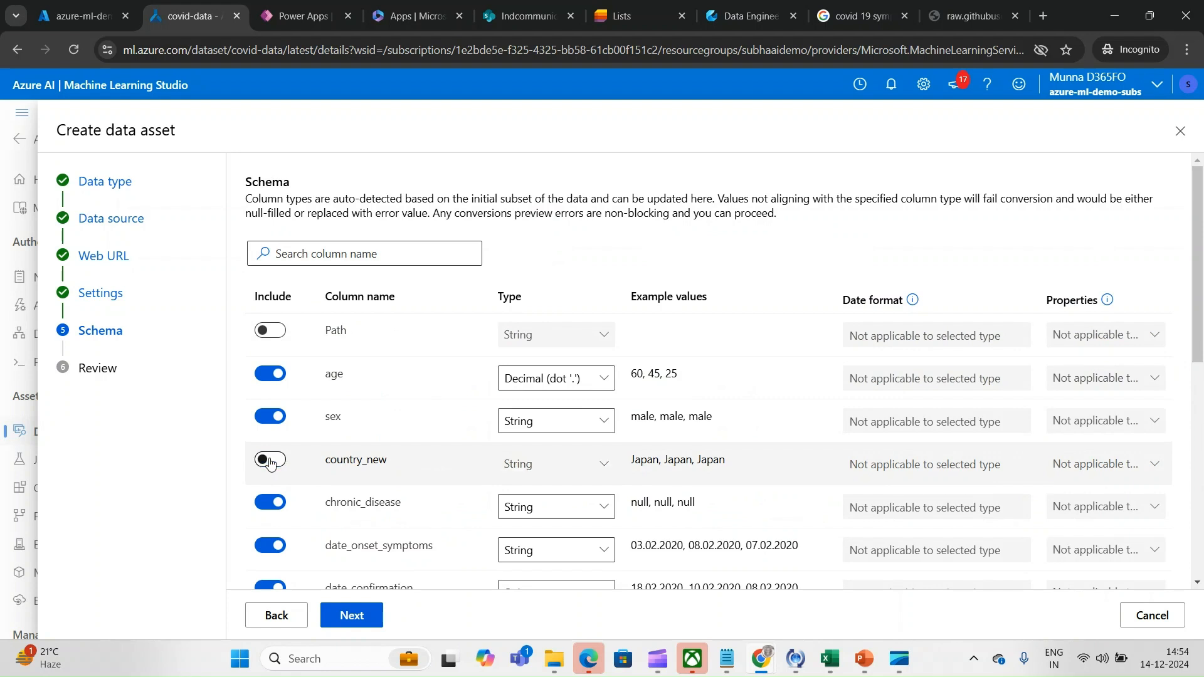
left_click_drag(1202, 302, 1202, 358)
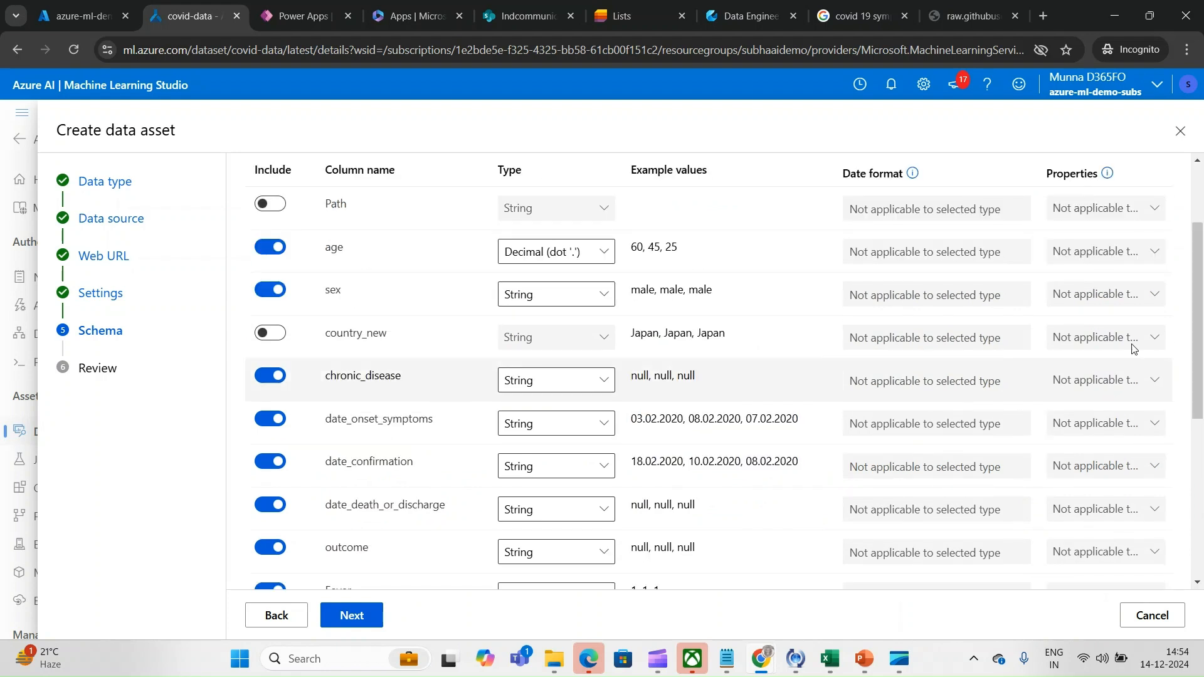
left_click(264, 420)
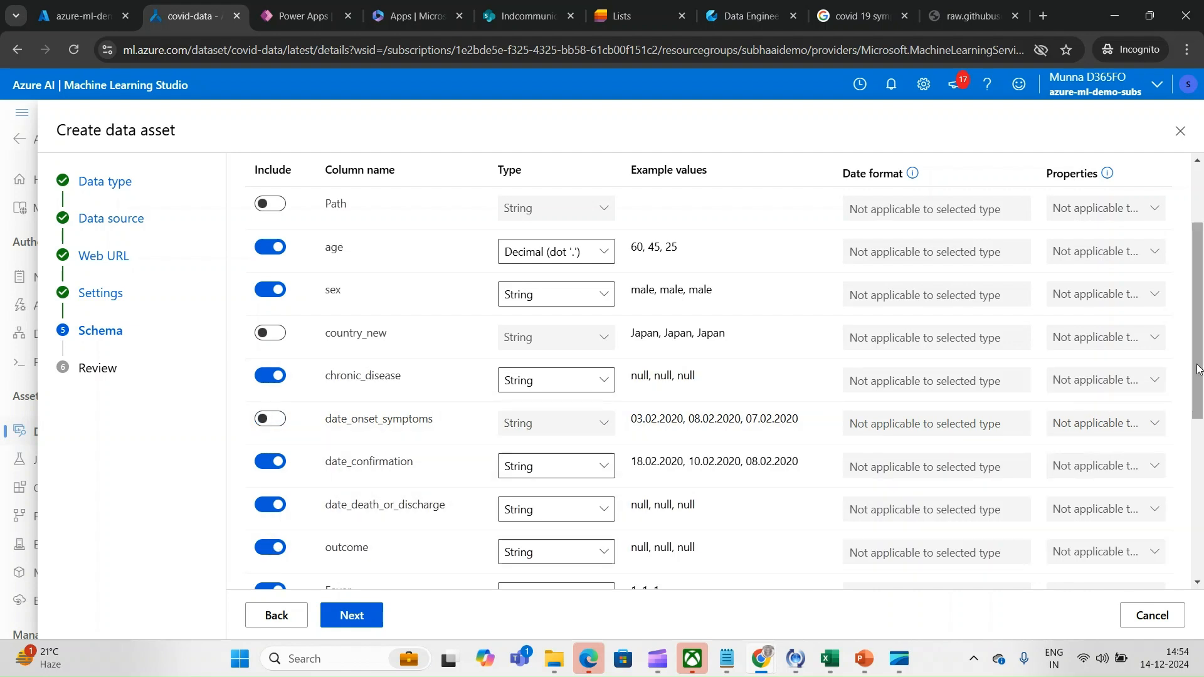
left_click_drag(1202, 369, 1203, 608)
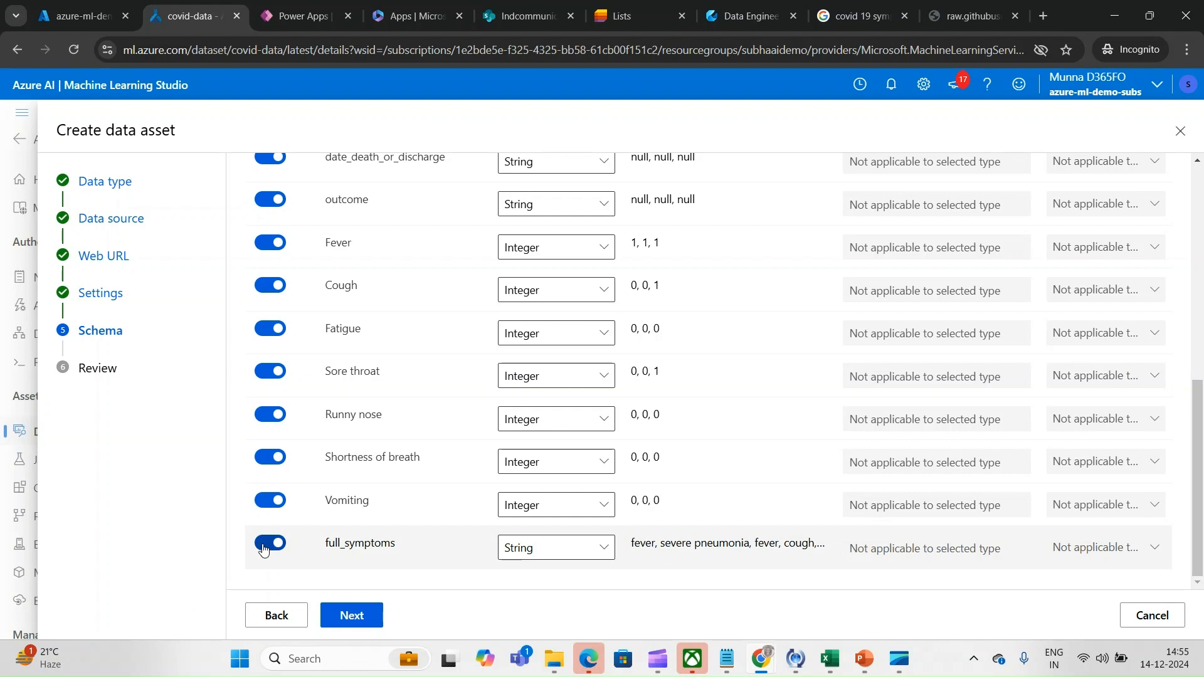
Create the covid-data asset from the reviewed configuration and open the workspace's list of data assets
left_click(357, 617)
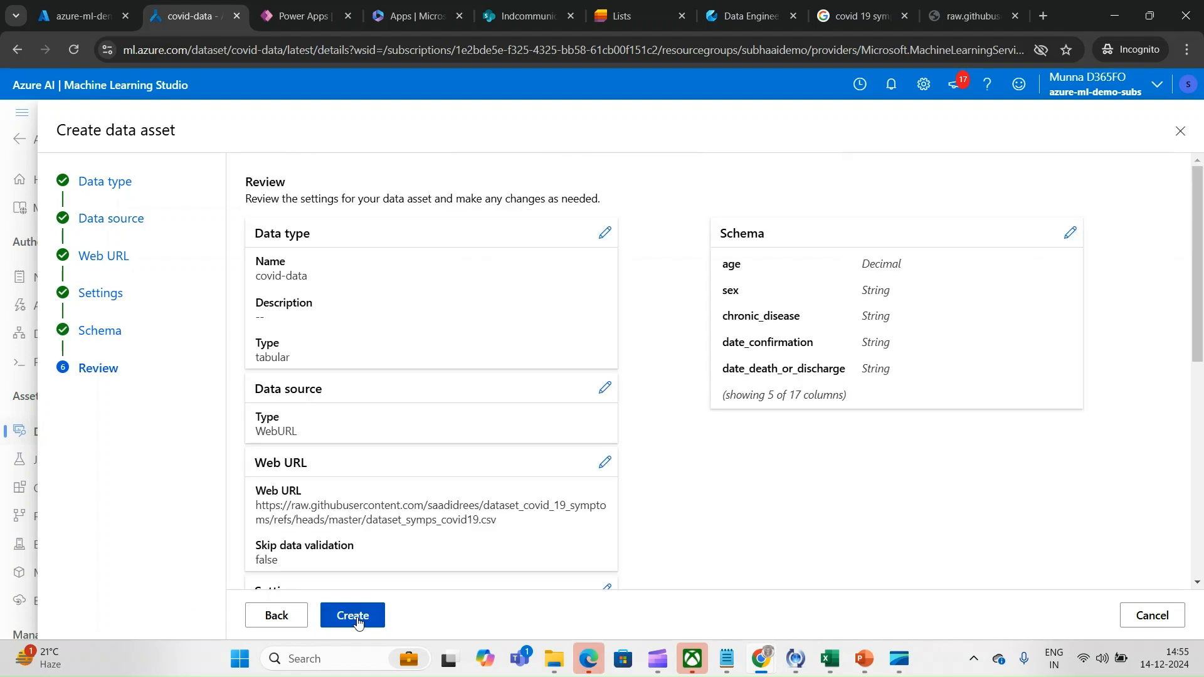
left_click(355, 618)
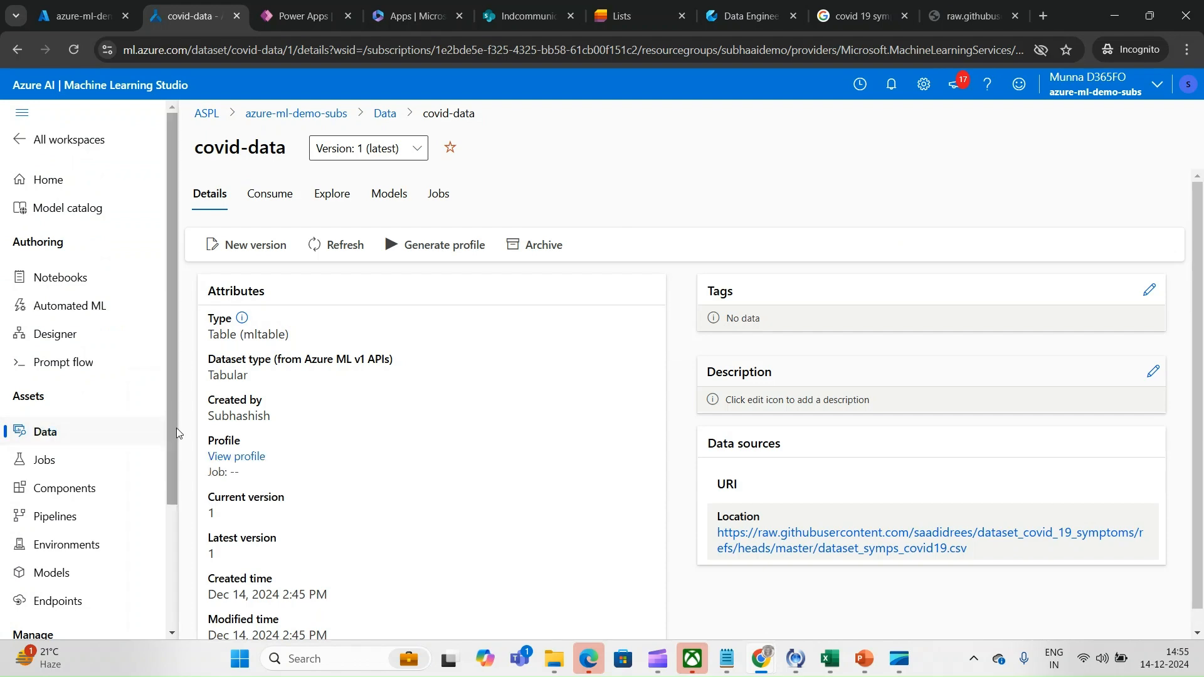
left_click(86, 440)
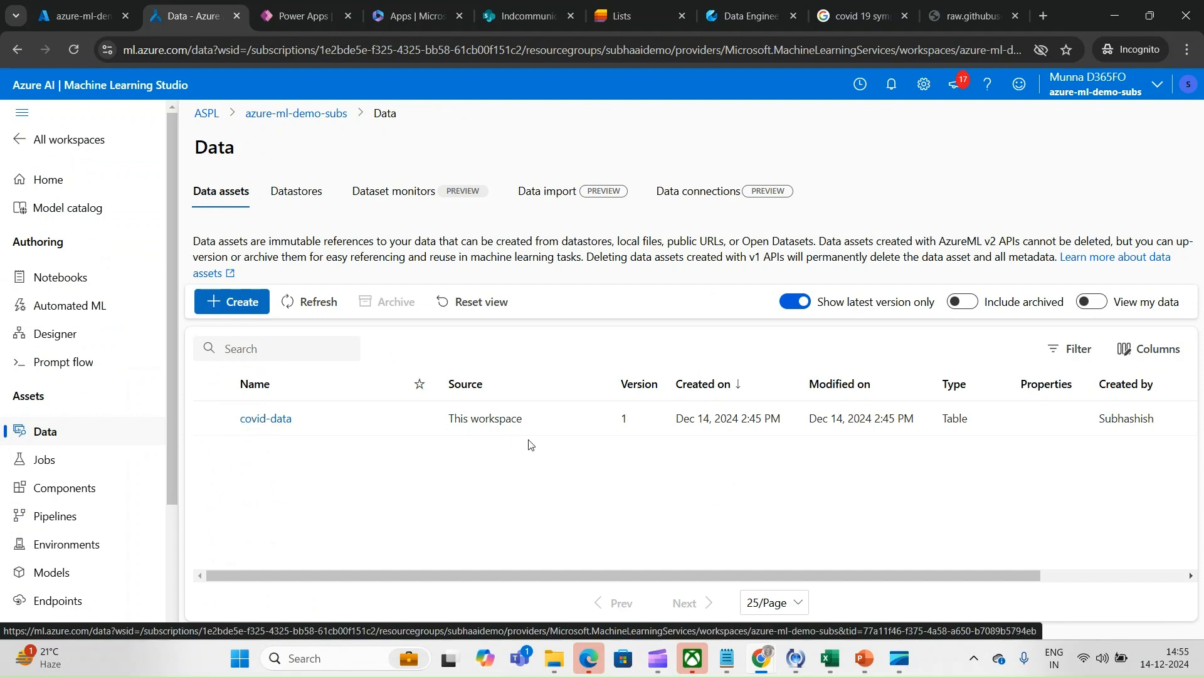
Start a new Automated ML job in the workspace
left_click(63, 308)
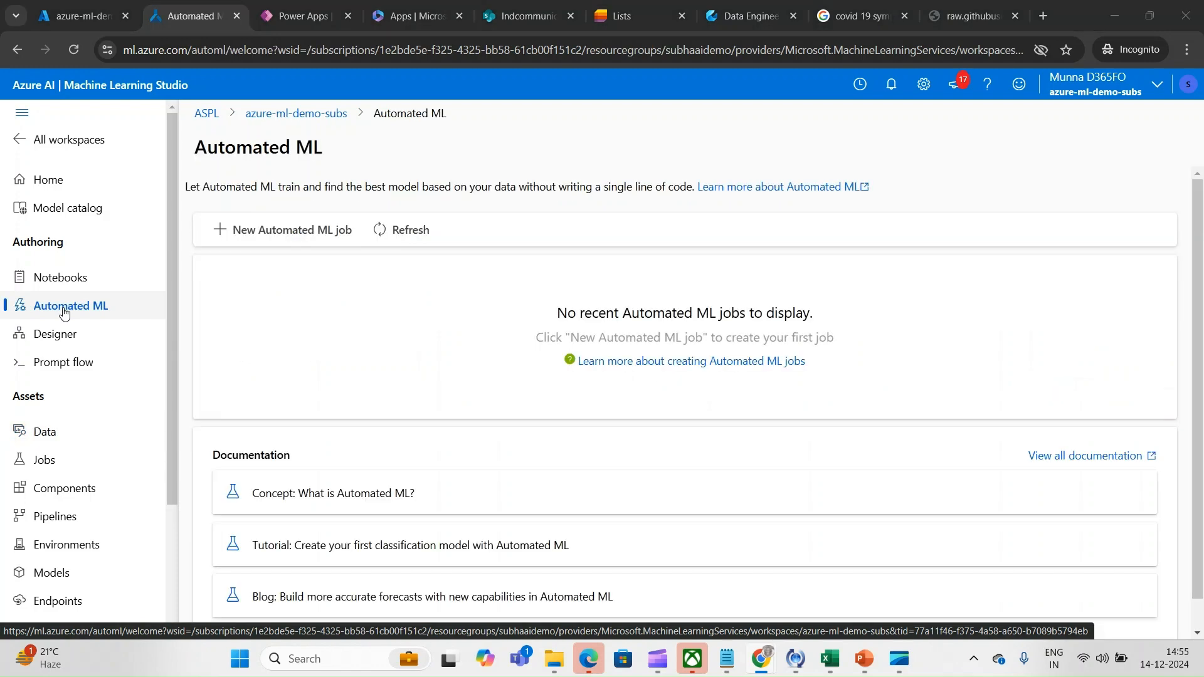
key("alt+Tab")
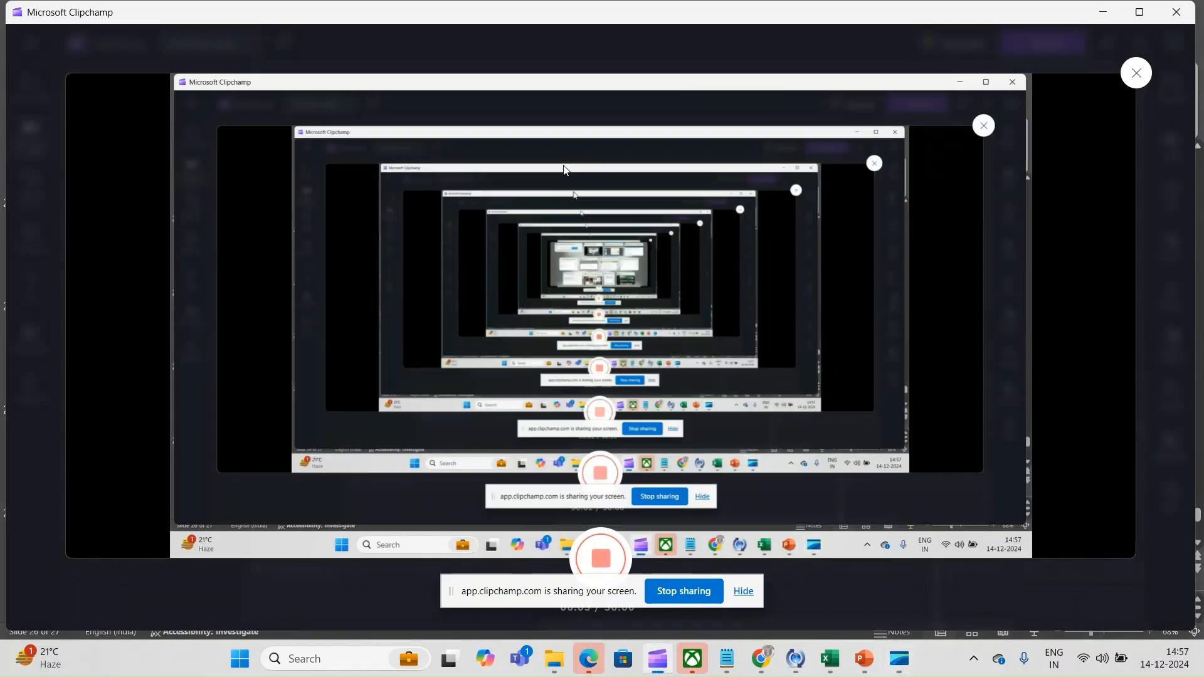
key("alt+Tab")
key("alt+Tab")
key("alt+Tab")
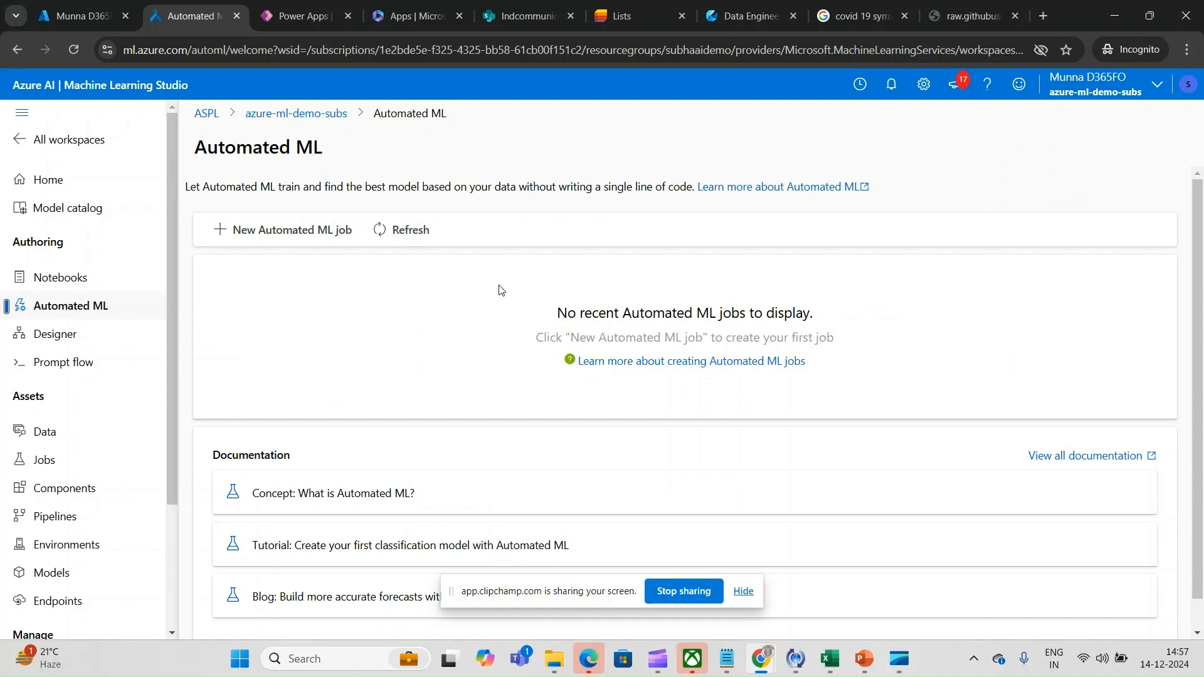
left_click(269, 237)
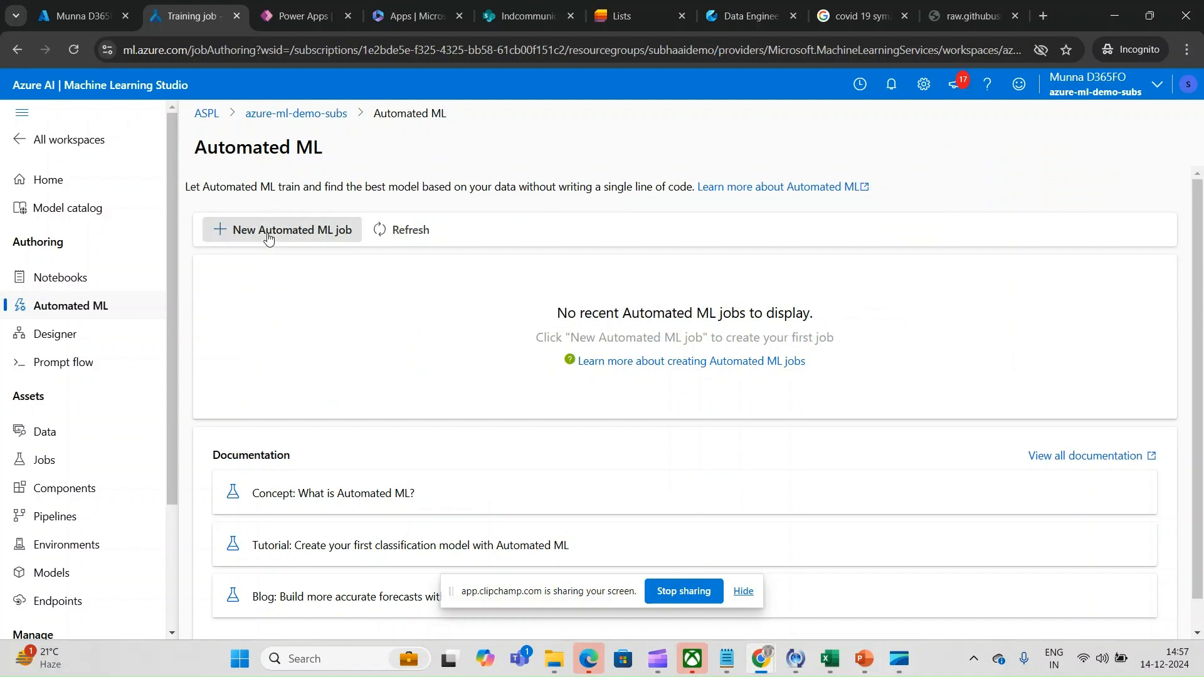
left_click(743, 591)
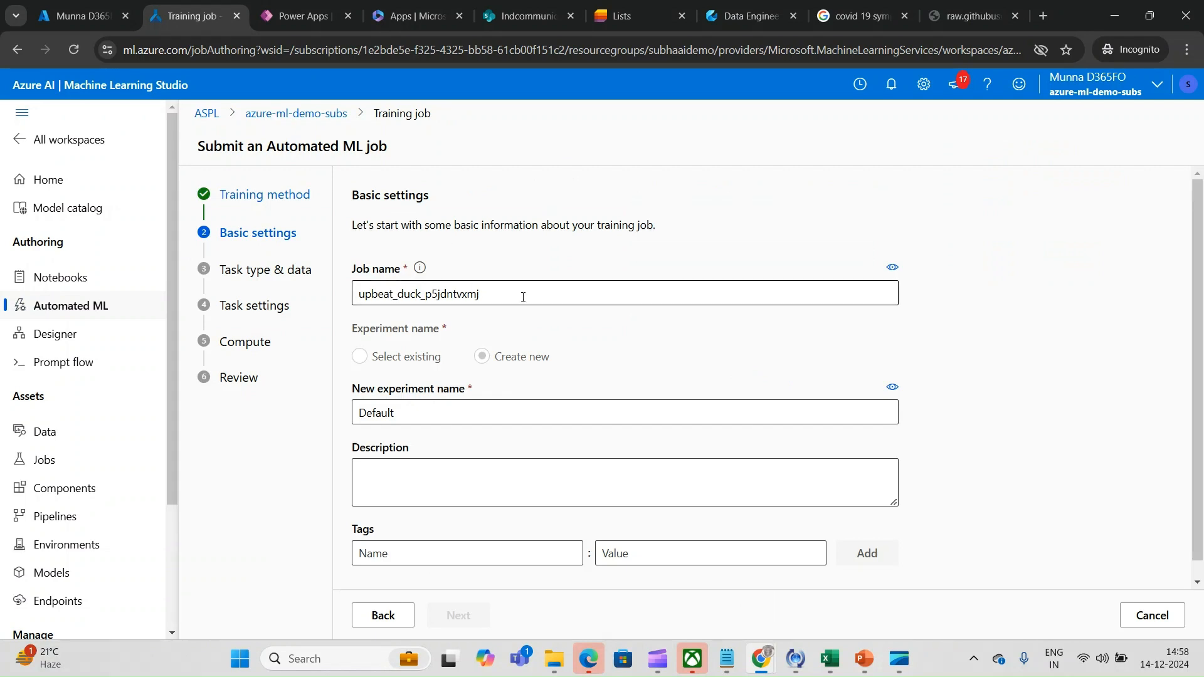
Name the training job Covid-training-job, leaving its description empty
left_click_drag(523, 297, 332, 293)
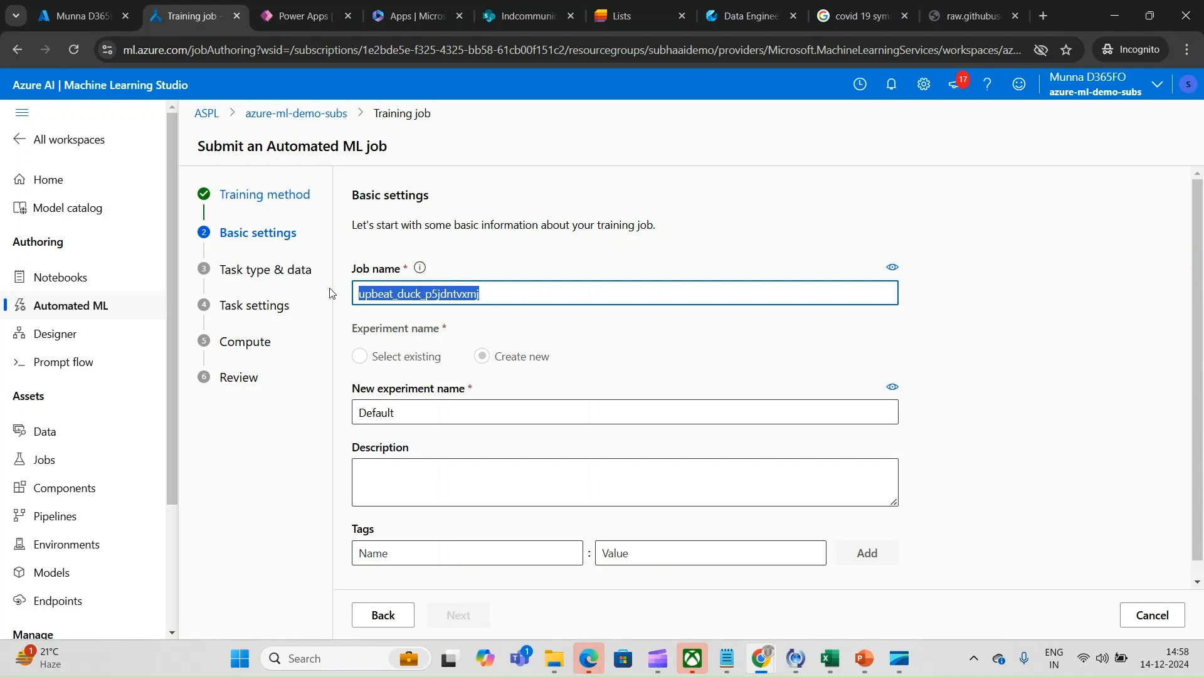
type("Covid")
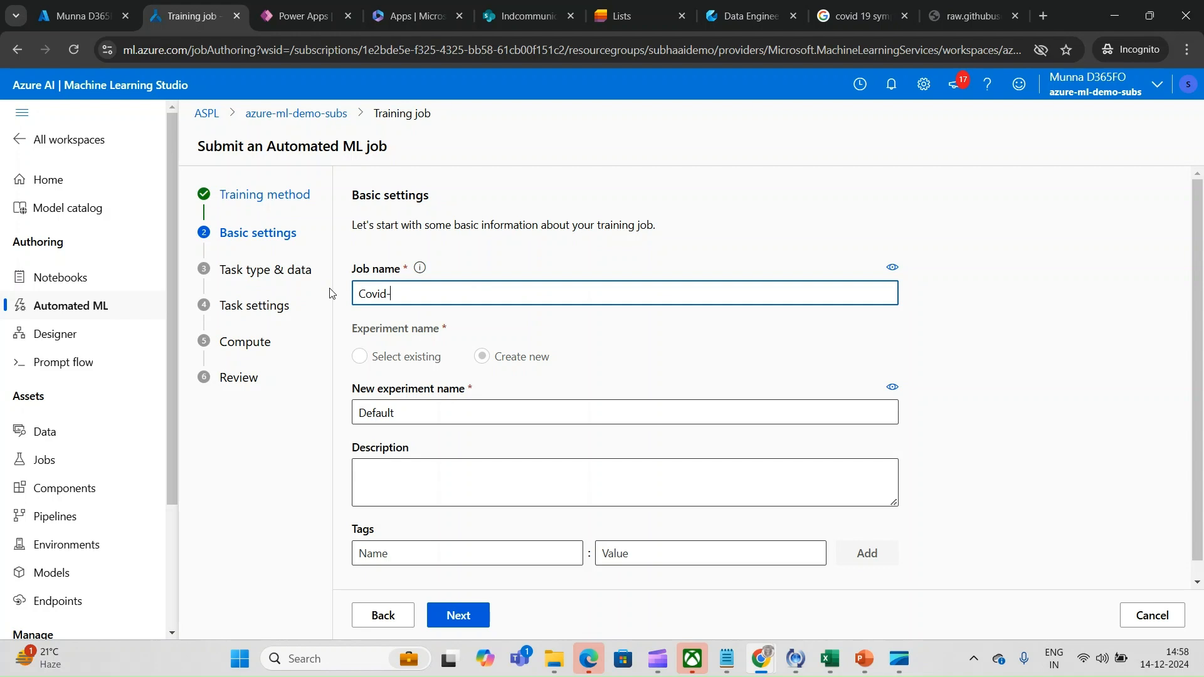
type("-training-job")
left_click(412, 479)
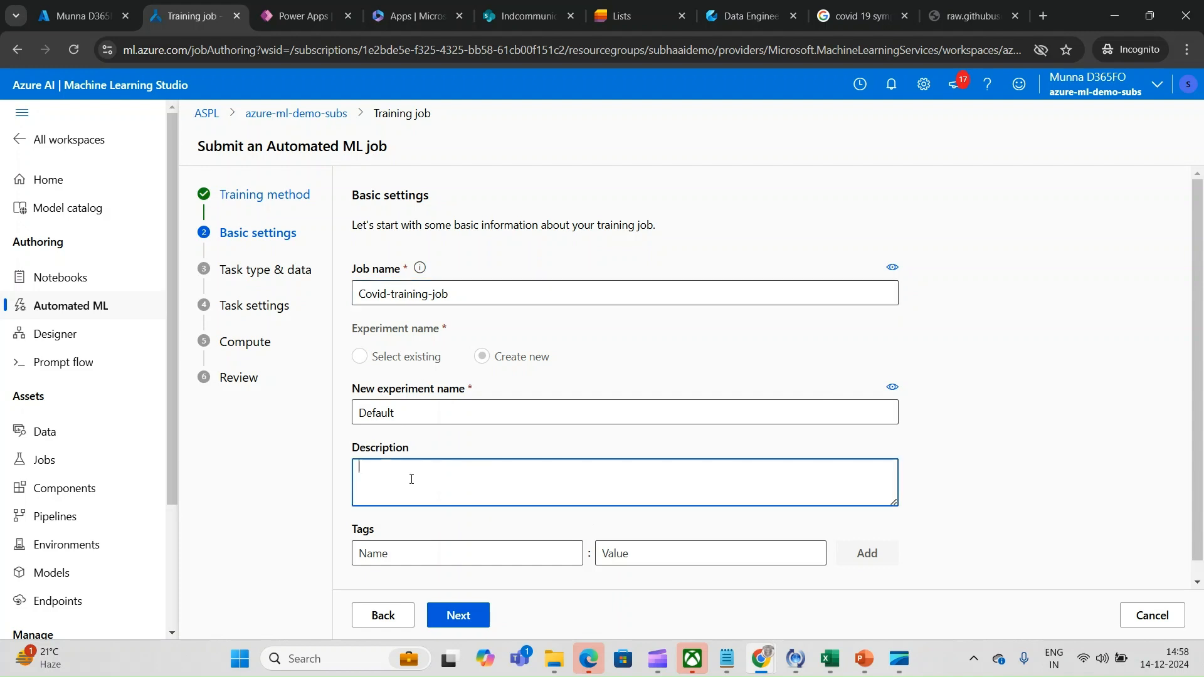
Add a job tag named DEV with the value "Dev training" and proceed to the task type and data settings
left_click(435, 559)
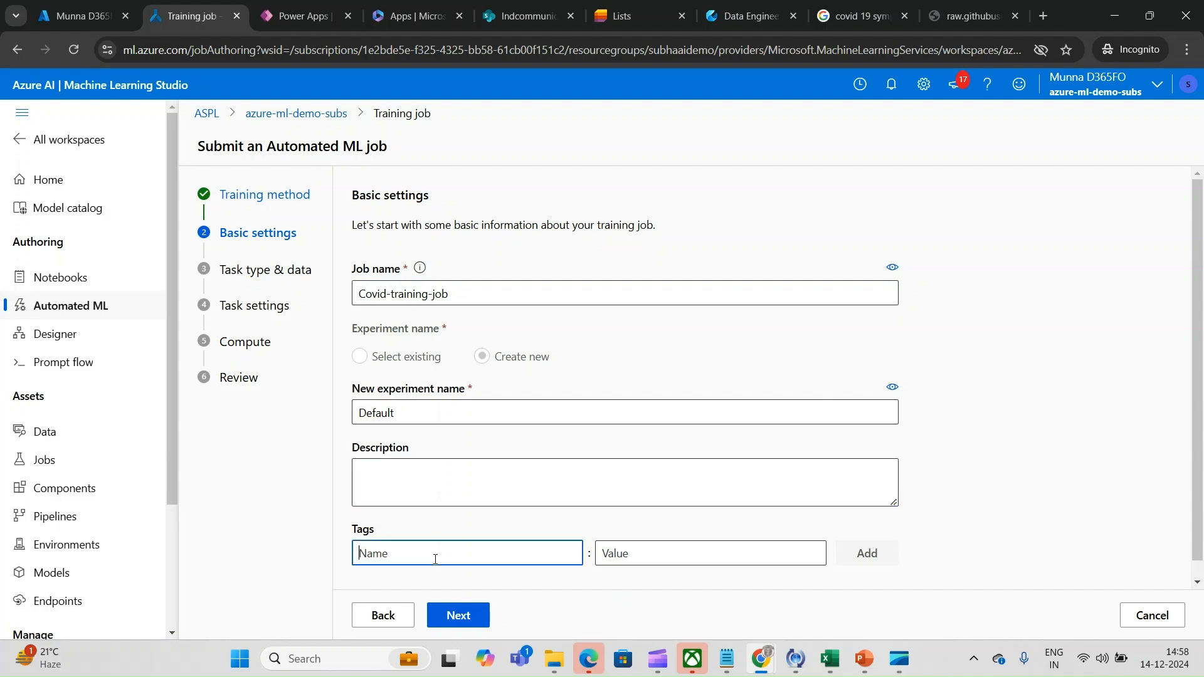
type("DEV")
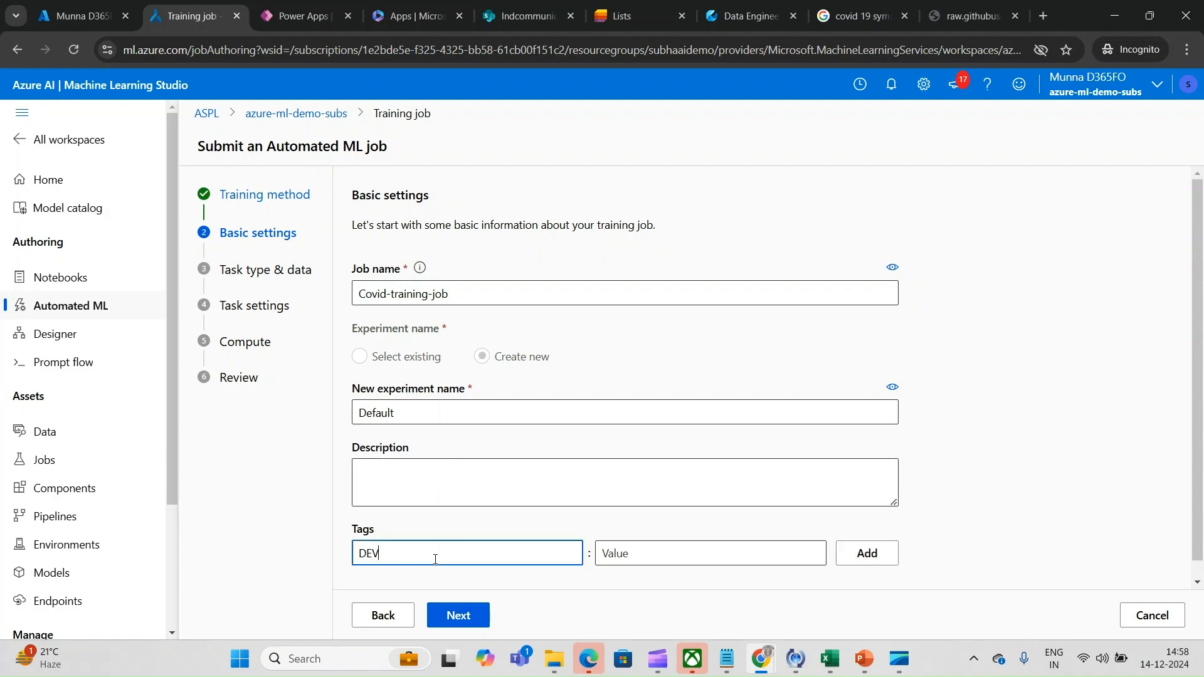
left_click(619, 553)
type("Dev t")
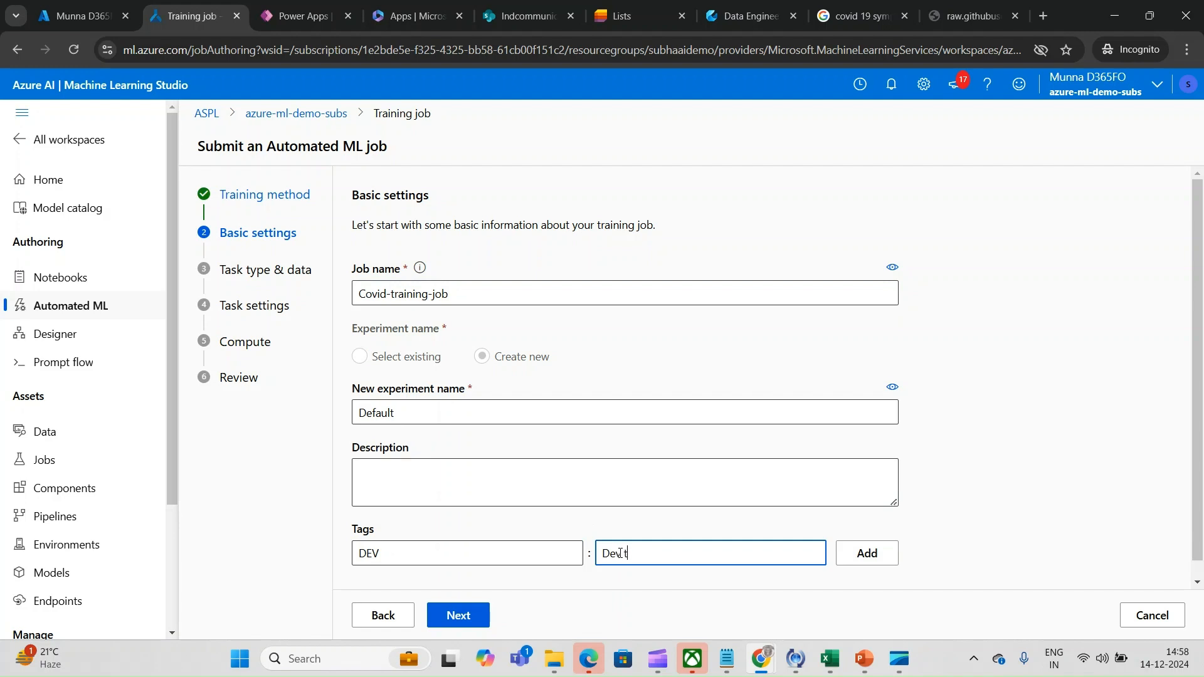
type("raining")
left_click(876, 559)
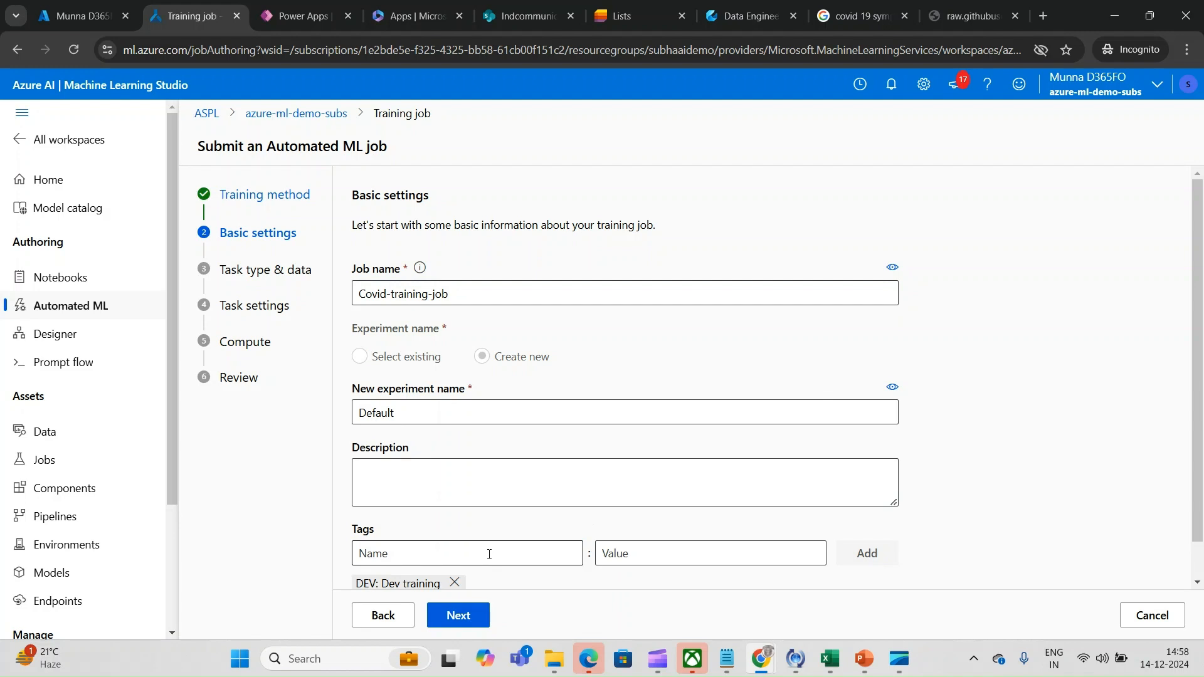
left_click(460, 621)
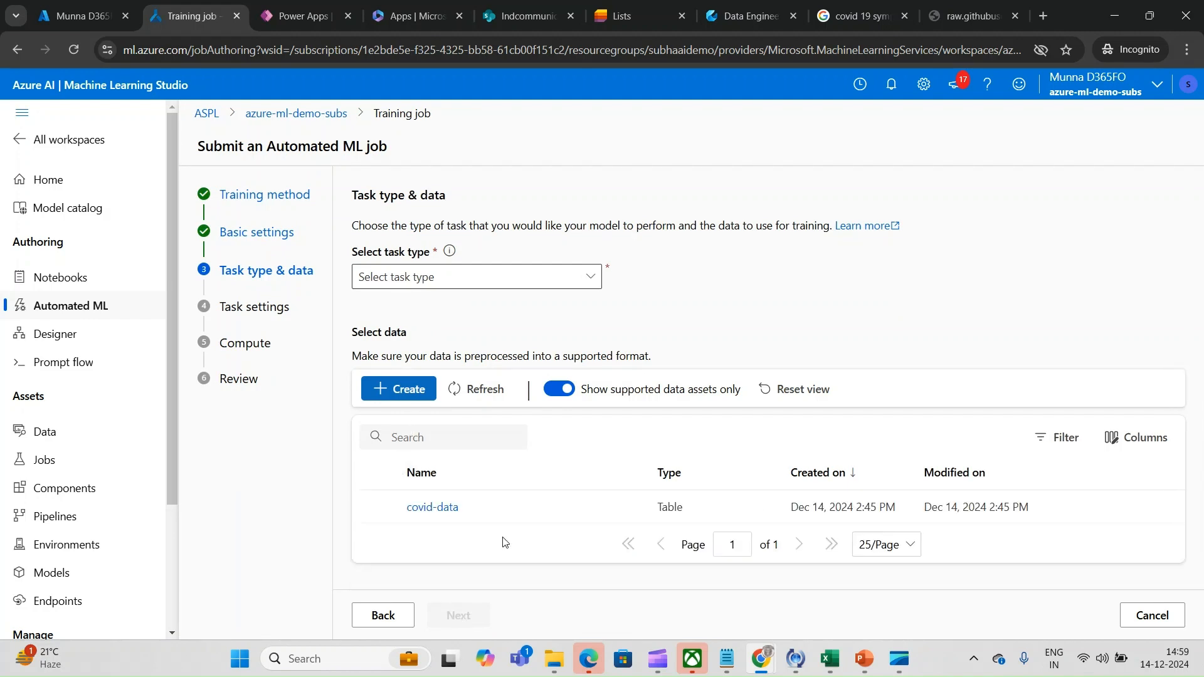
Select covid-data as the job's training data and preview its rows
left_click(379, 508)
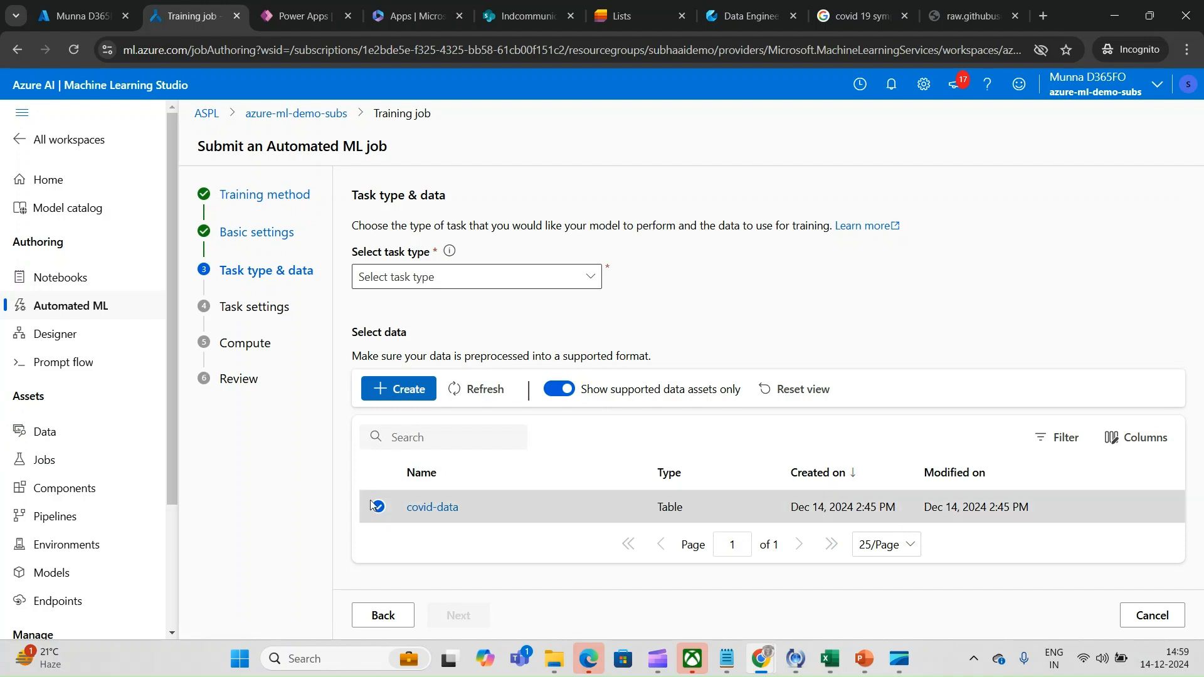
left_click(433, 507)
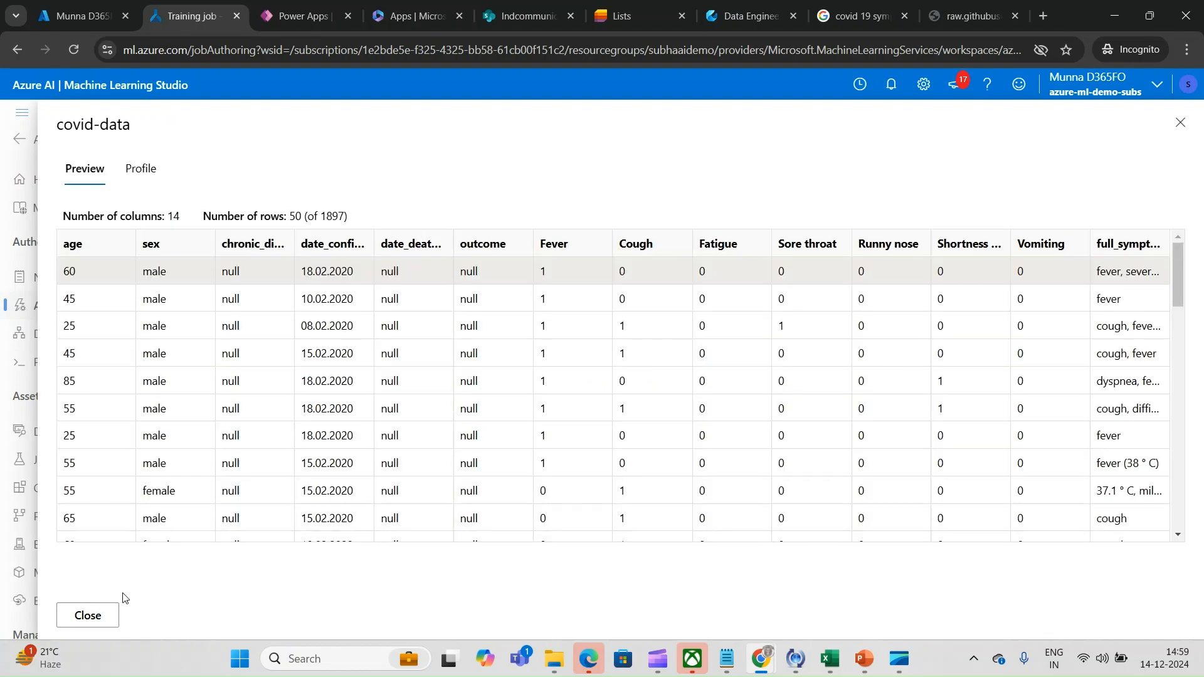
left_click(91, 617)
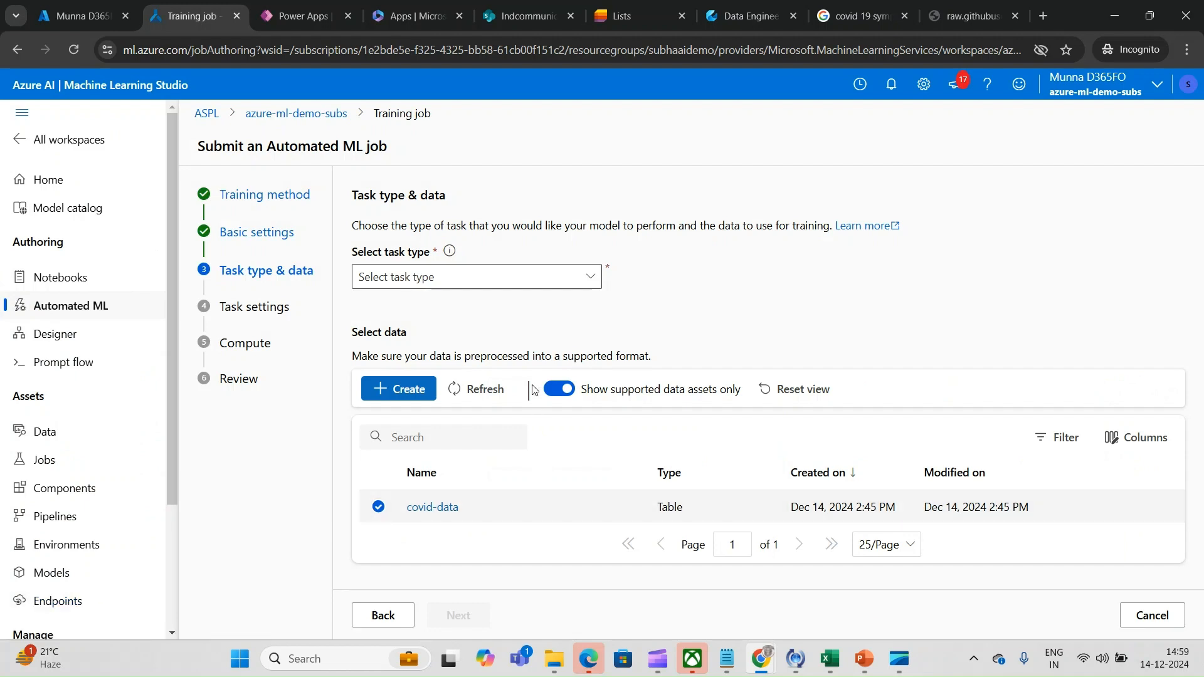
Turn off the restriction to supported data assets and set the job's task type to Classification
left_click(558, 389)
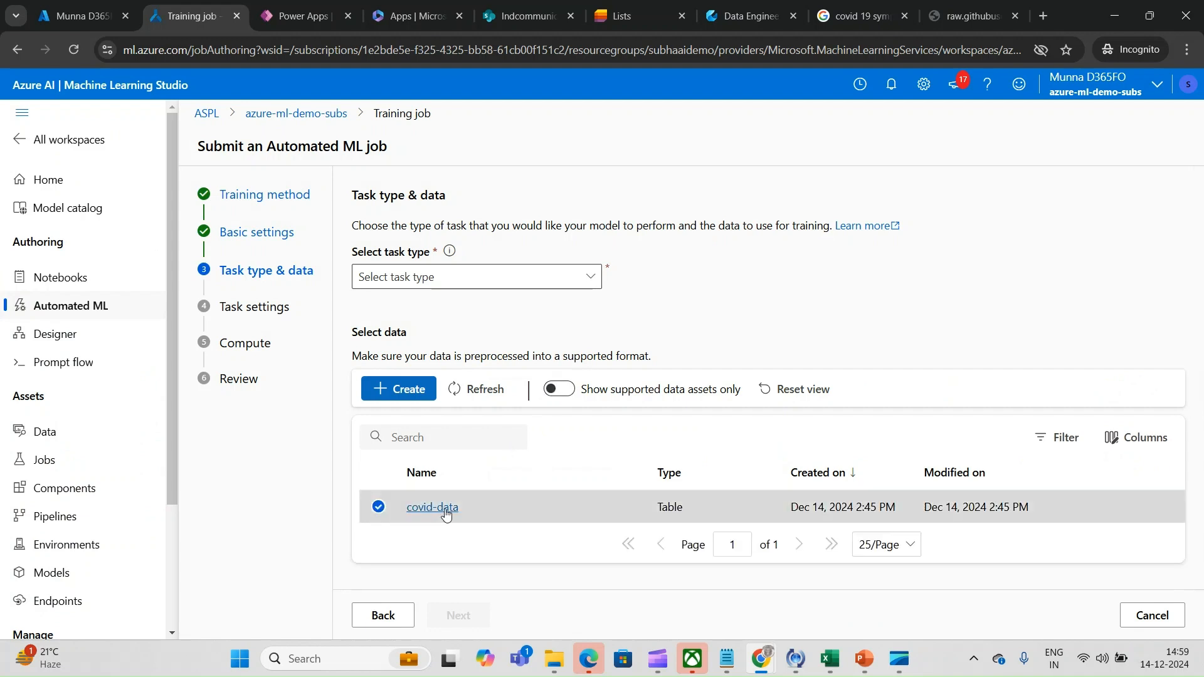
left_click(593, 279)
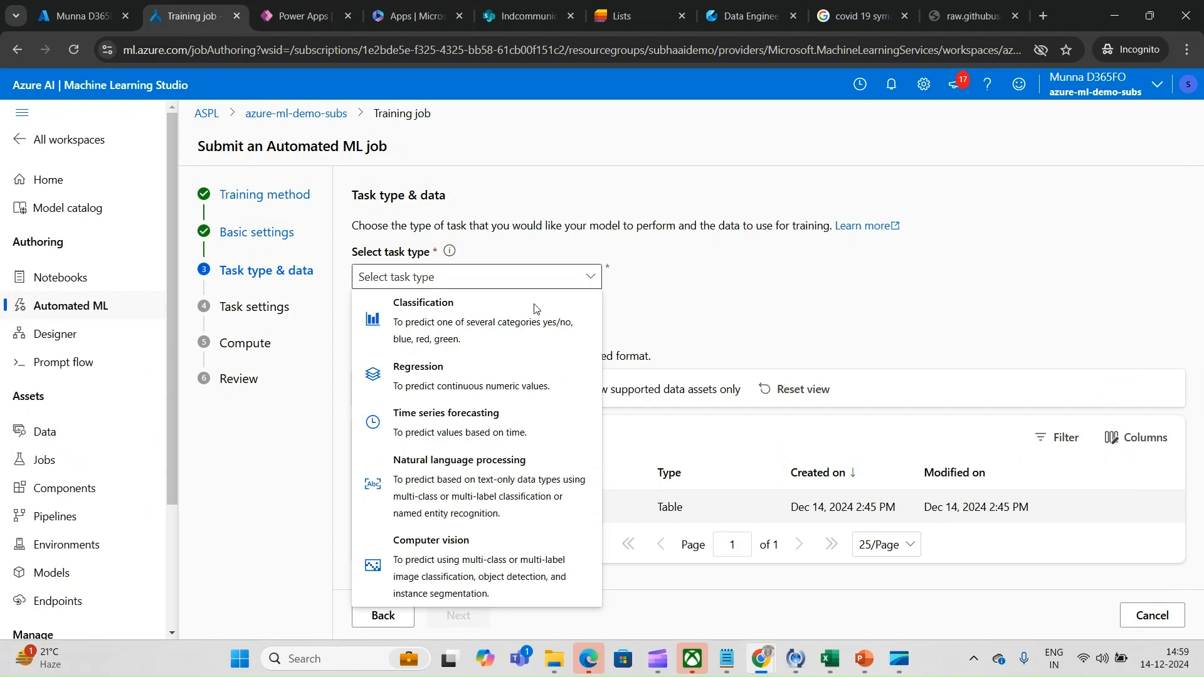
left_click(434, 337)
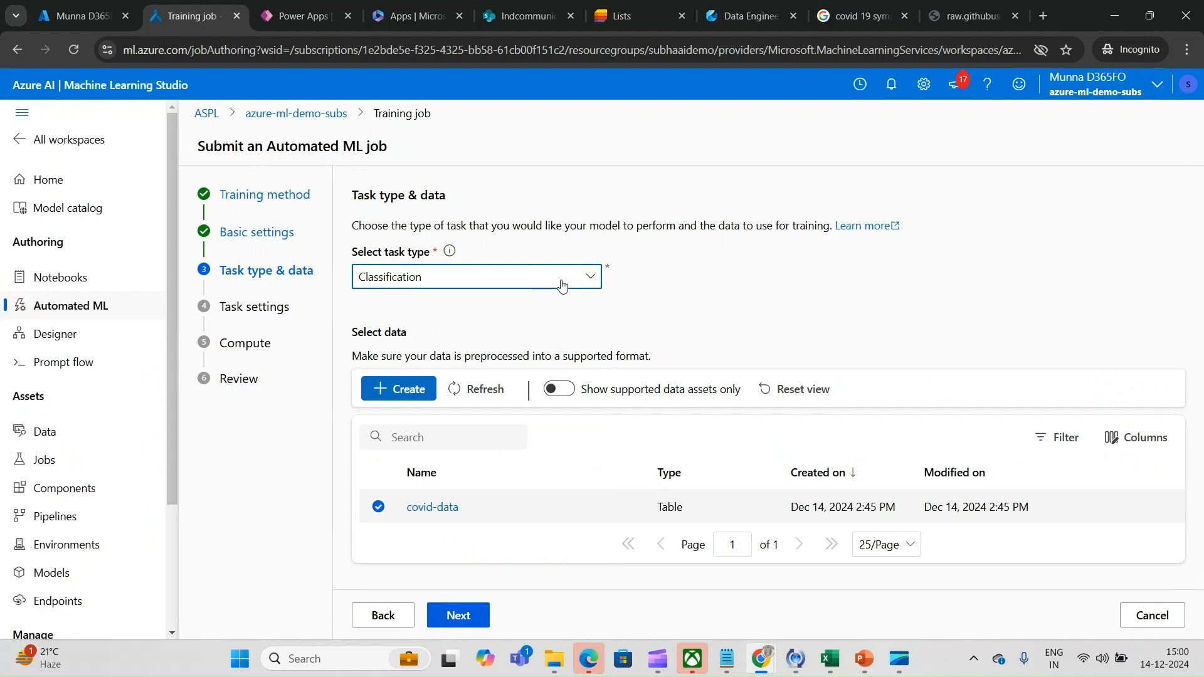
Proceed to the task settings and choose outcome (String) as the classification's target column
left_click(458, 621)
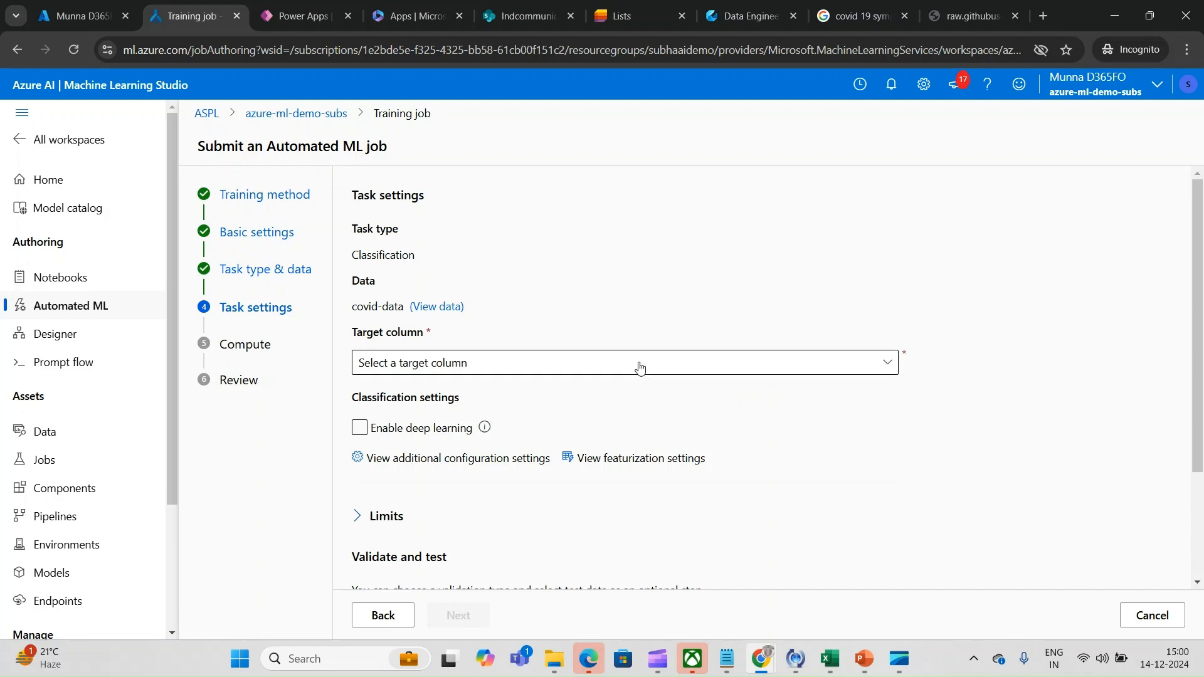
left_click(500, 367)
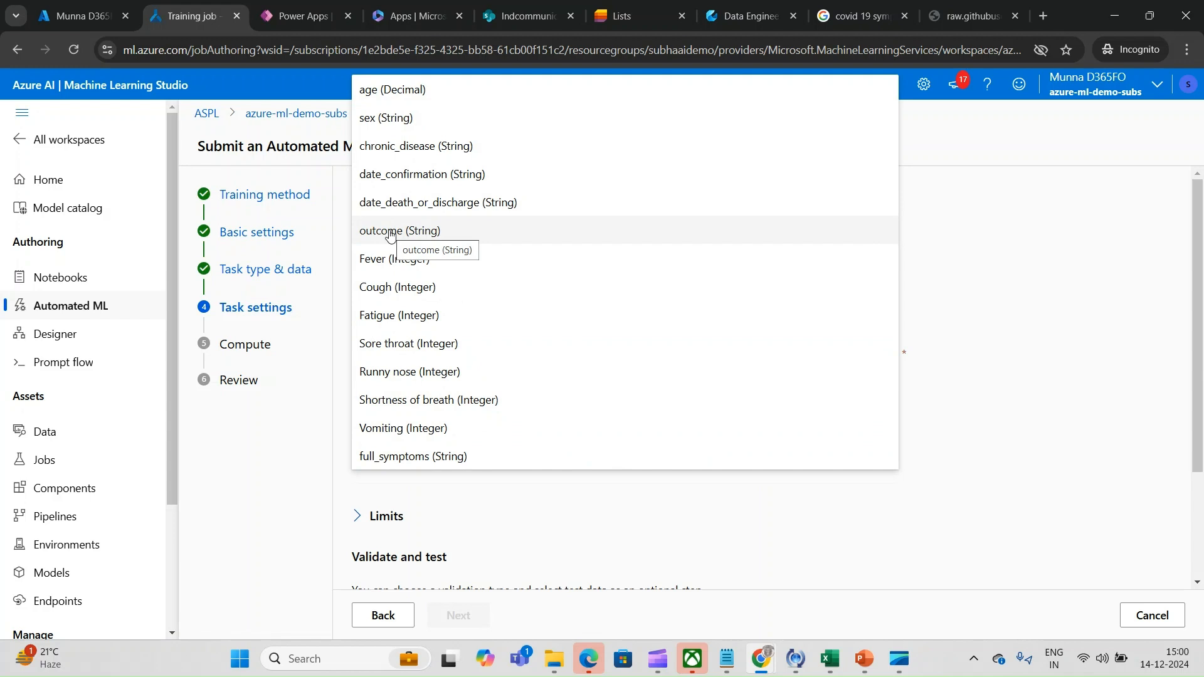
left_click(391, 234)
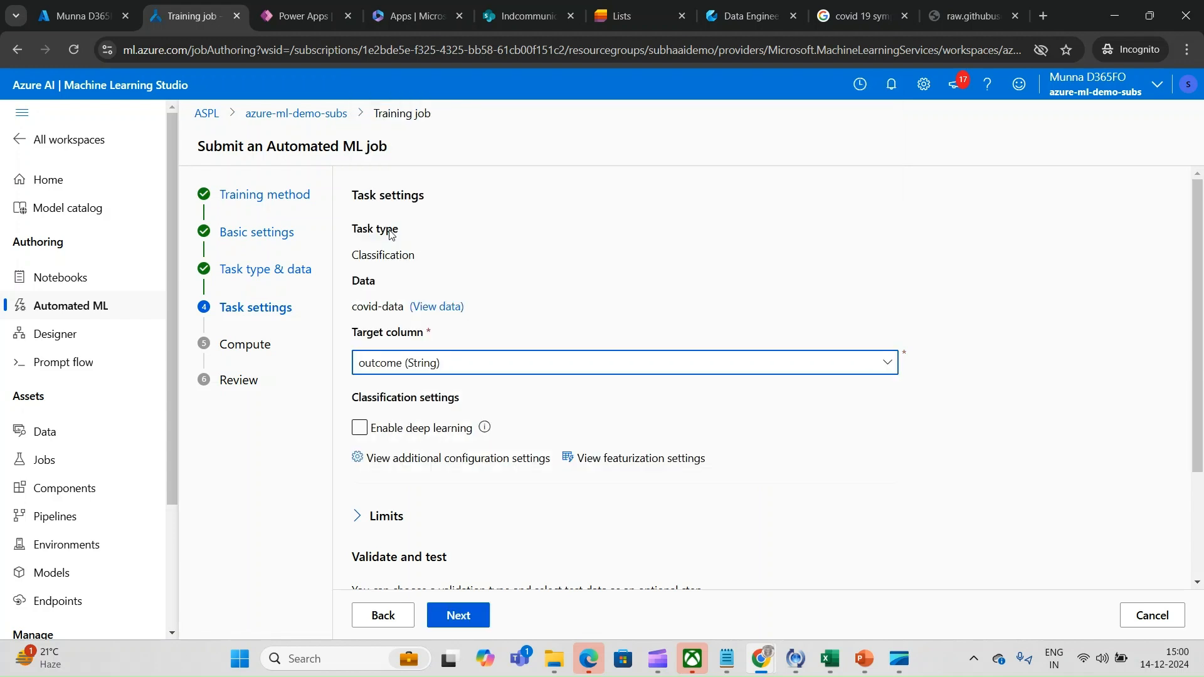
Examine the deep learning option and the available validation types in the classification task settings
left_click(358, 433)
left_click(359, 433)
left_click_drag(1197, 364, 1201, 475)
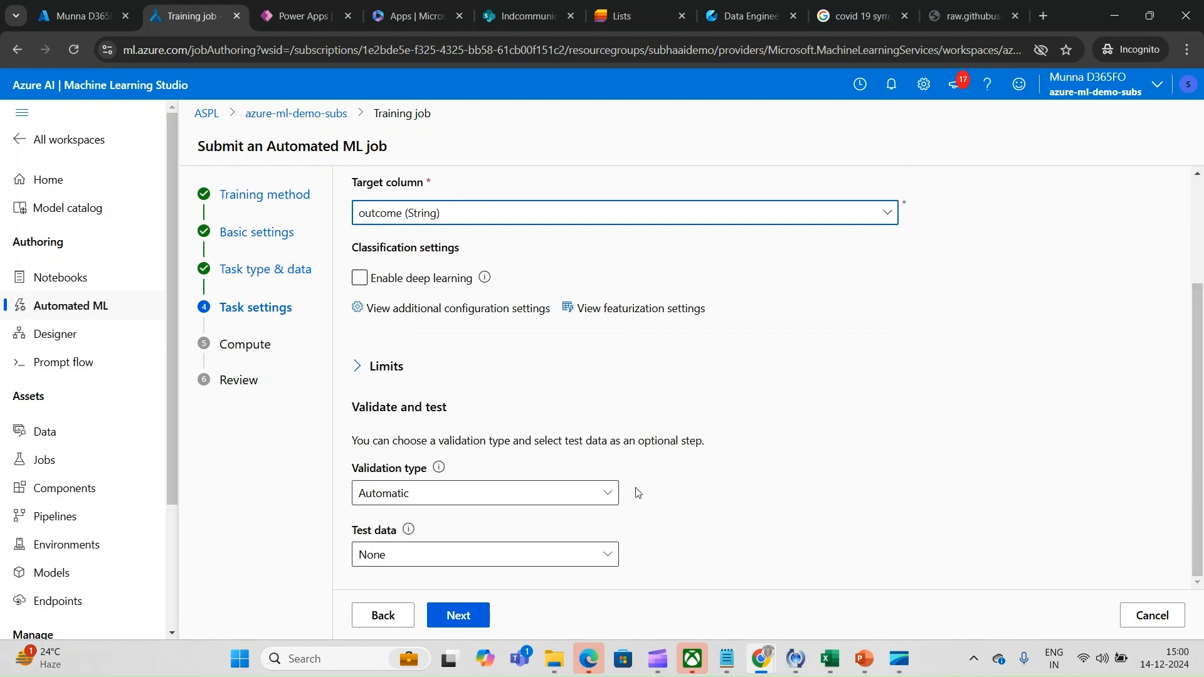
left_click(609, 496)
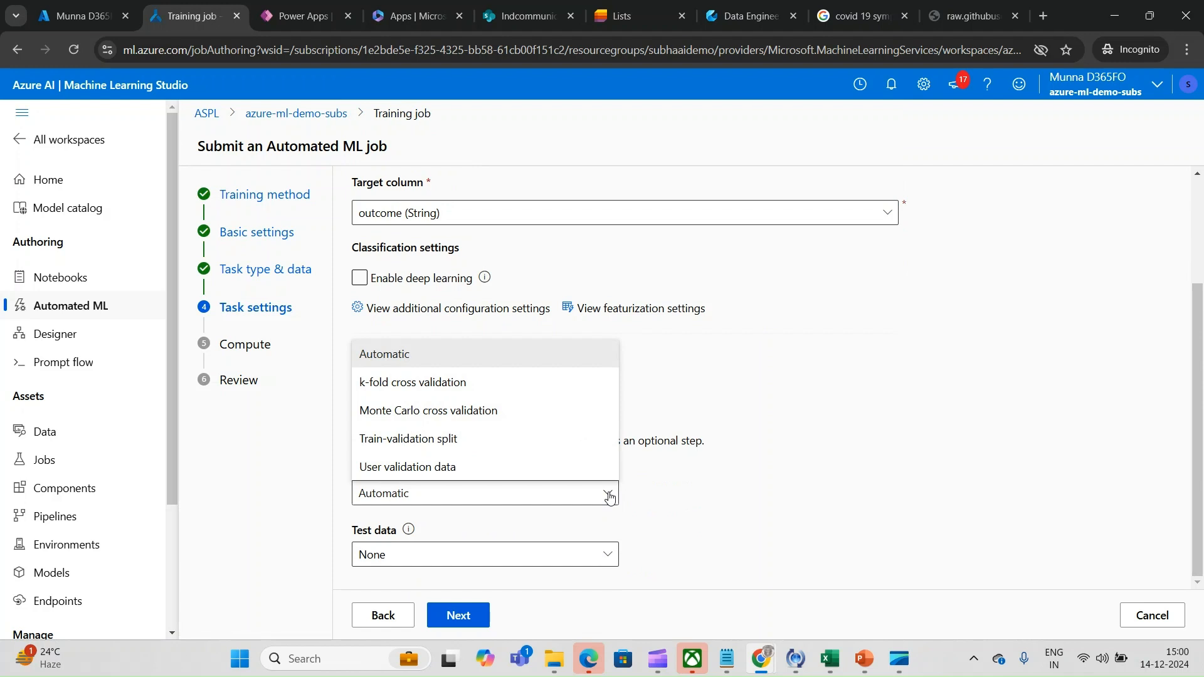
left_click(609, 496)
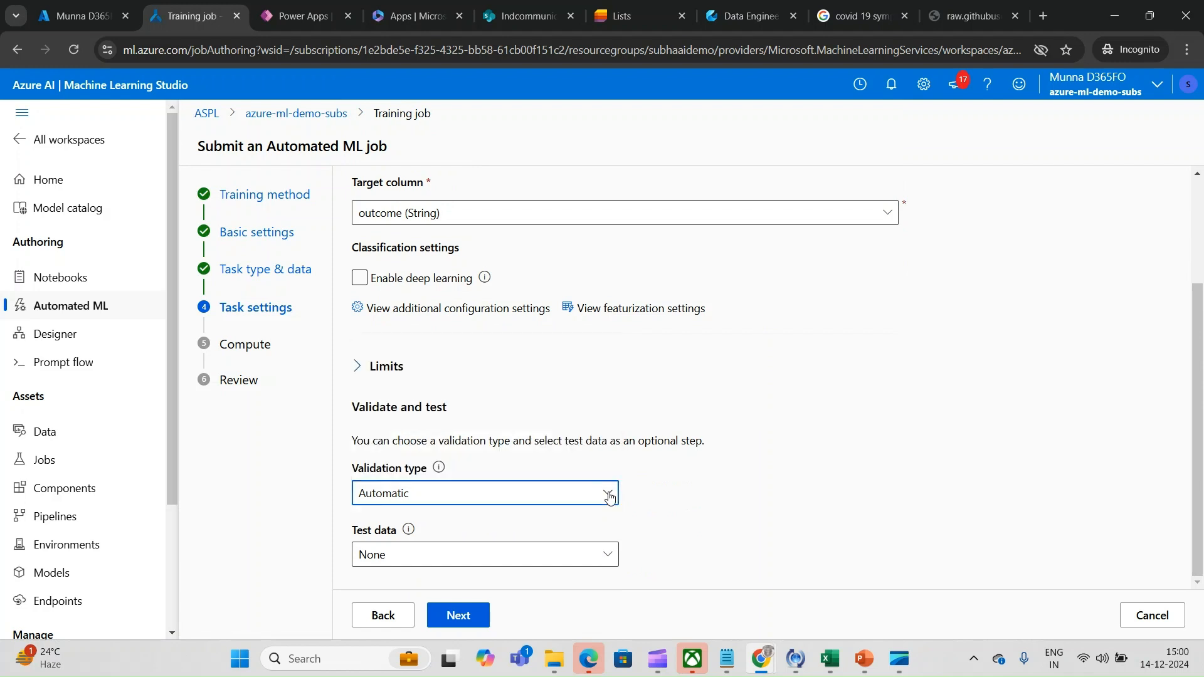
Set the job's test data to Train-test split with 20 percent of the data held out for testing
left_click(611, 559)
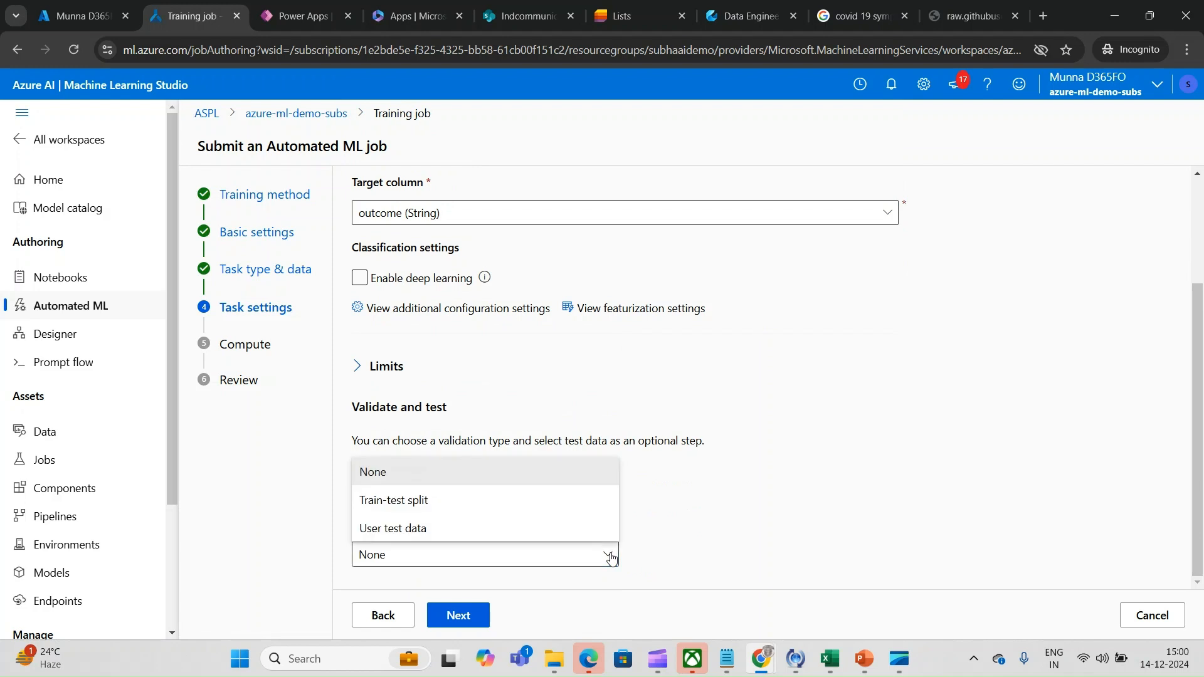
left_click(437, 501)
left_click_drag(1198, 405, 1197, 477)
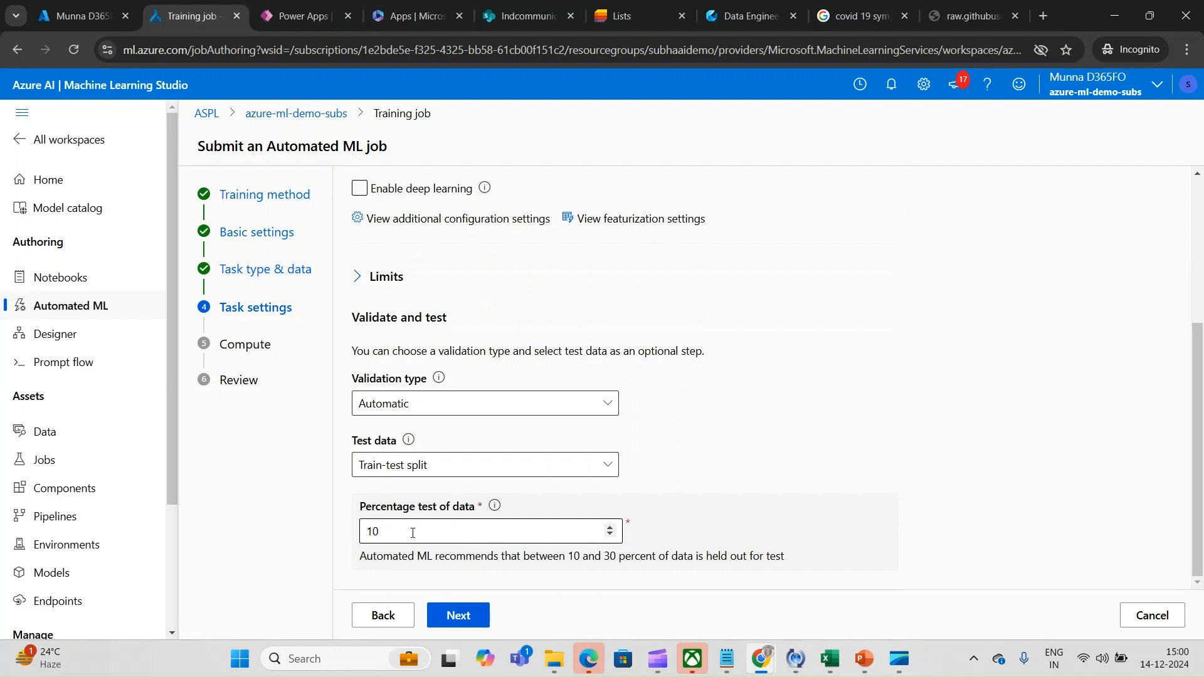
left_click_drag(412, 533, 352, 529)
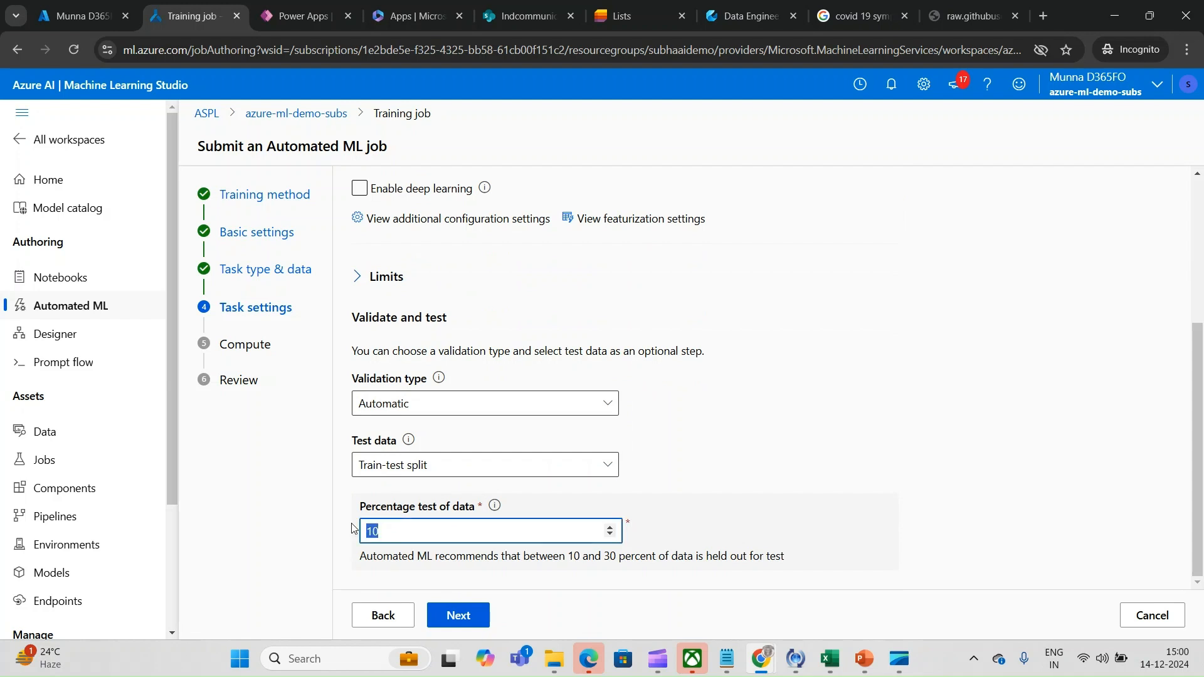
type("20")
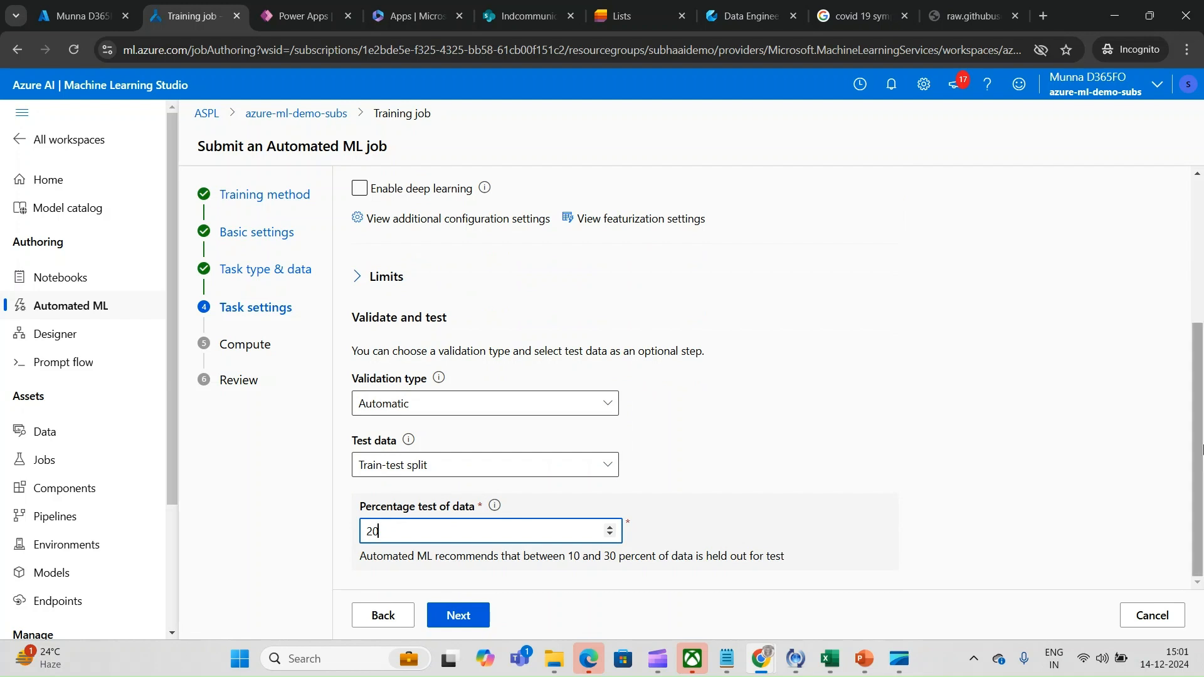
scroll(1201, 509, "up", 2)
scroll(1202, 508, "down", 2)
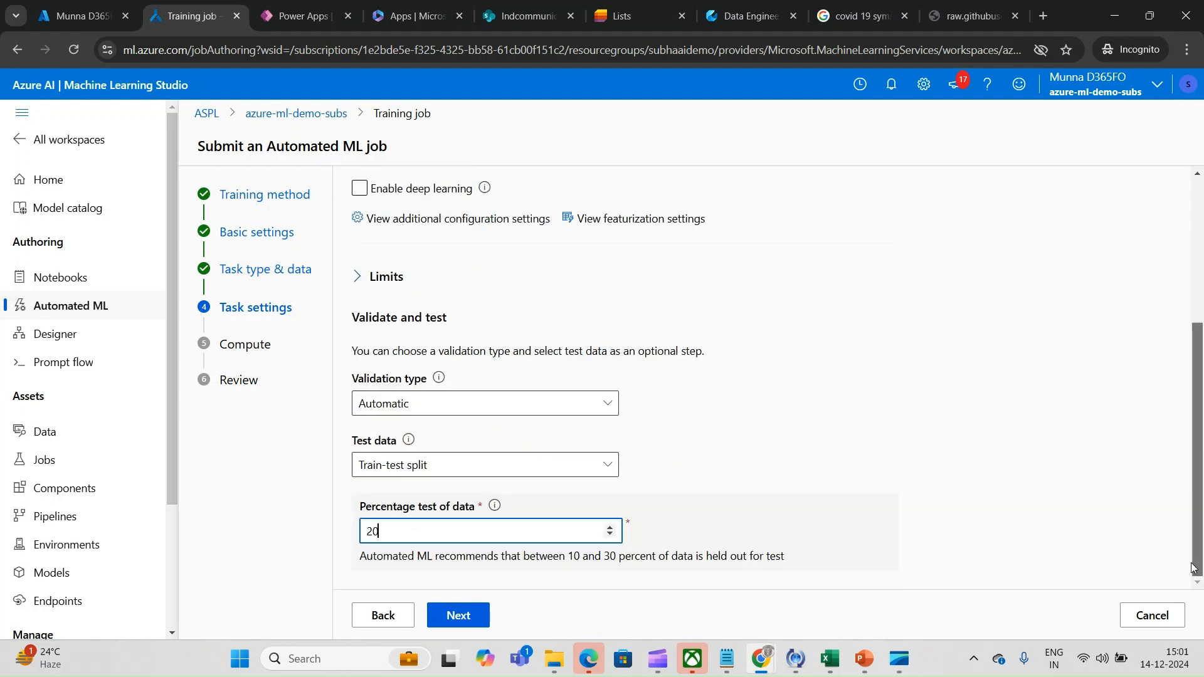
Proceed to the compute settings, keep the Serverless compute type, and submit the training job
left_click(471, 618)
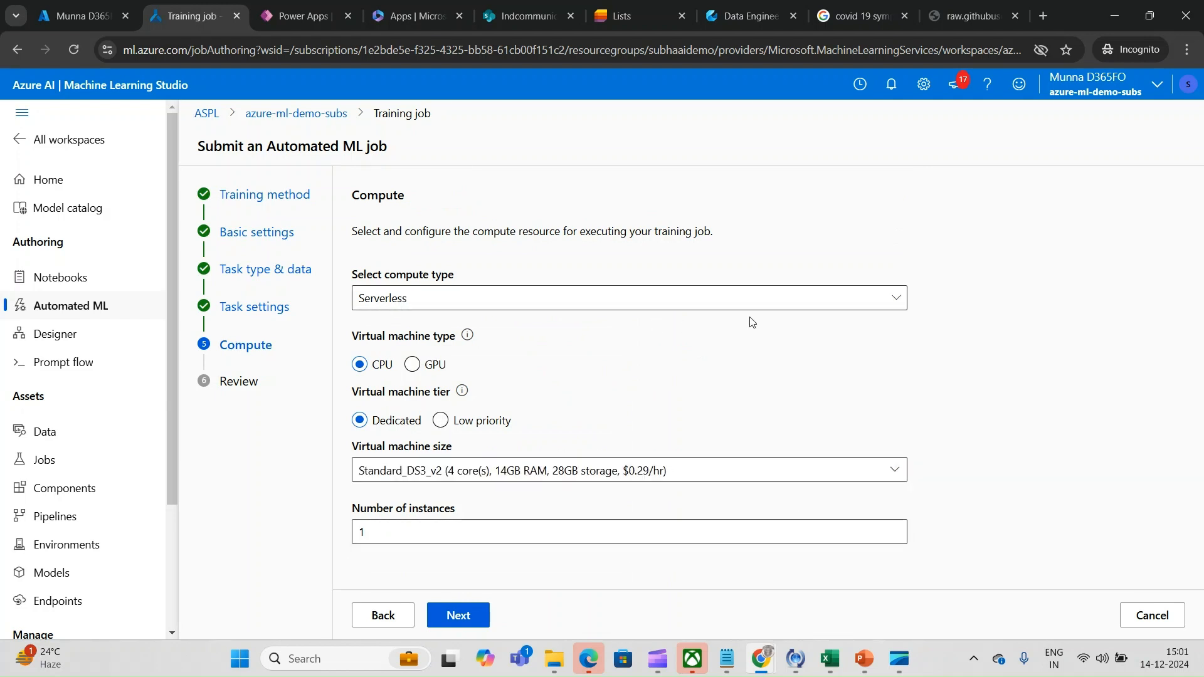
left_click(454, 304)
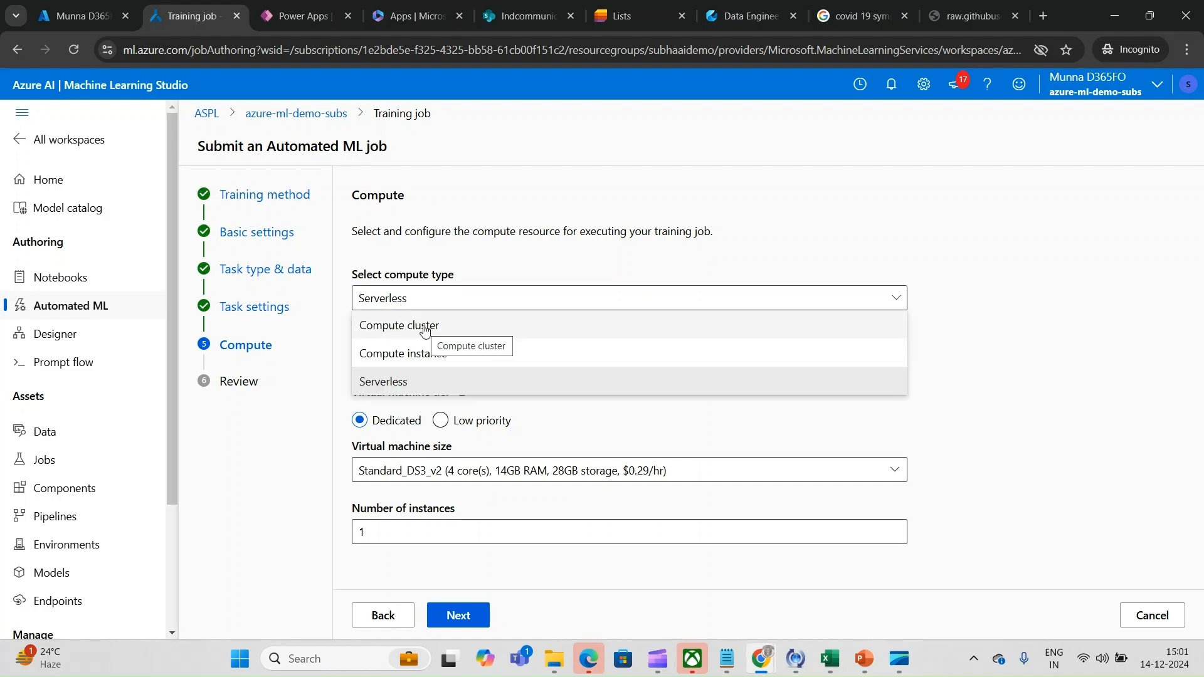
left_click(412, 384)
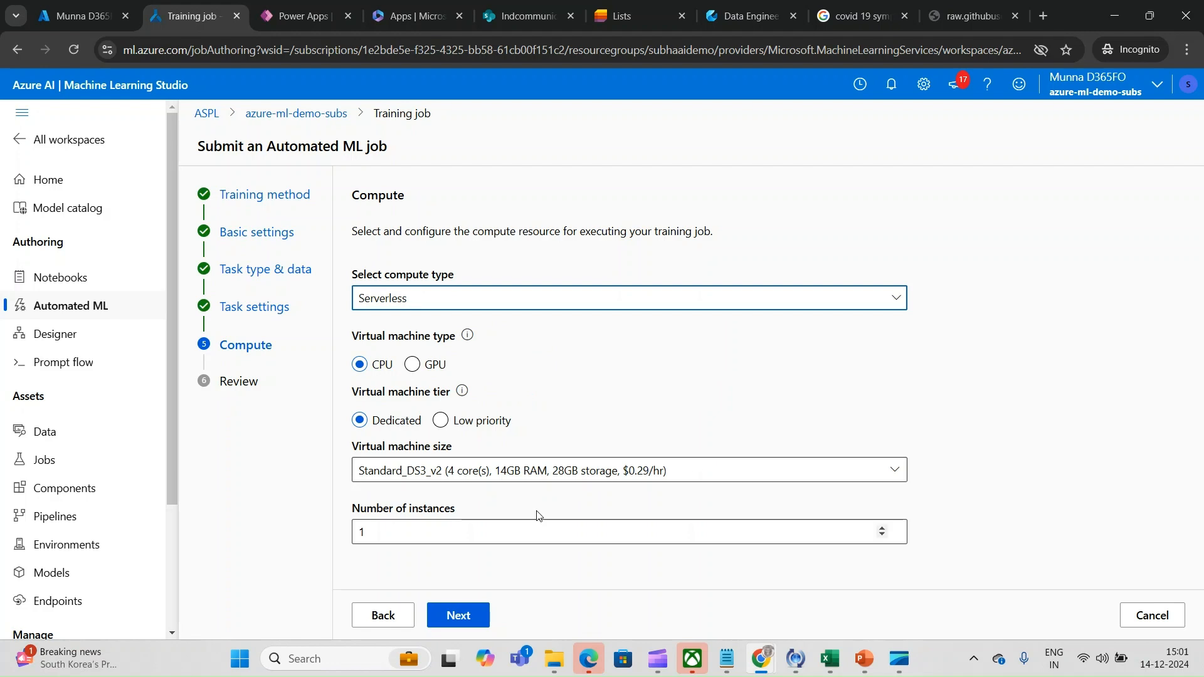
left_click(456, 627)
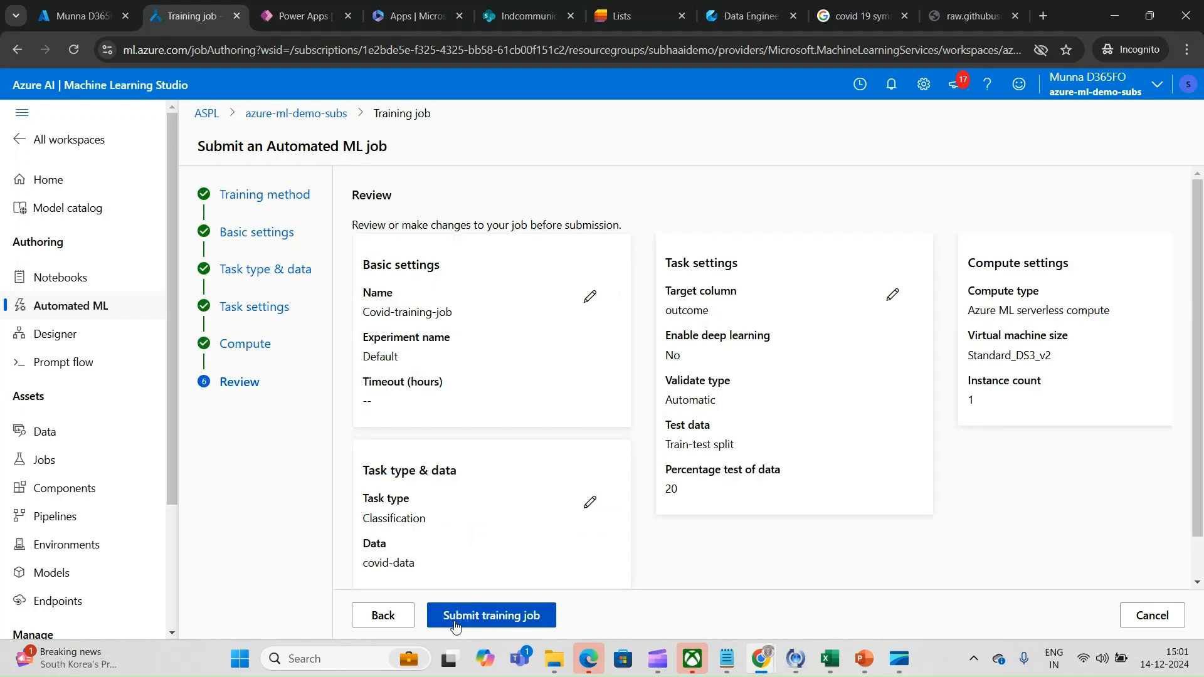
left_click(453, 625)
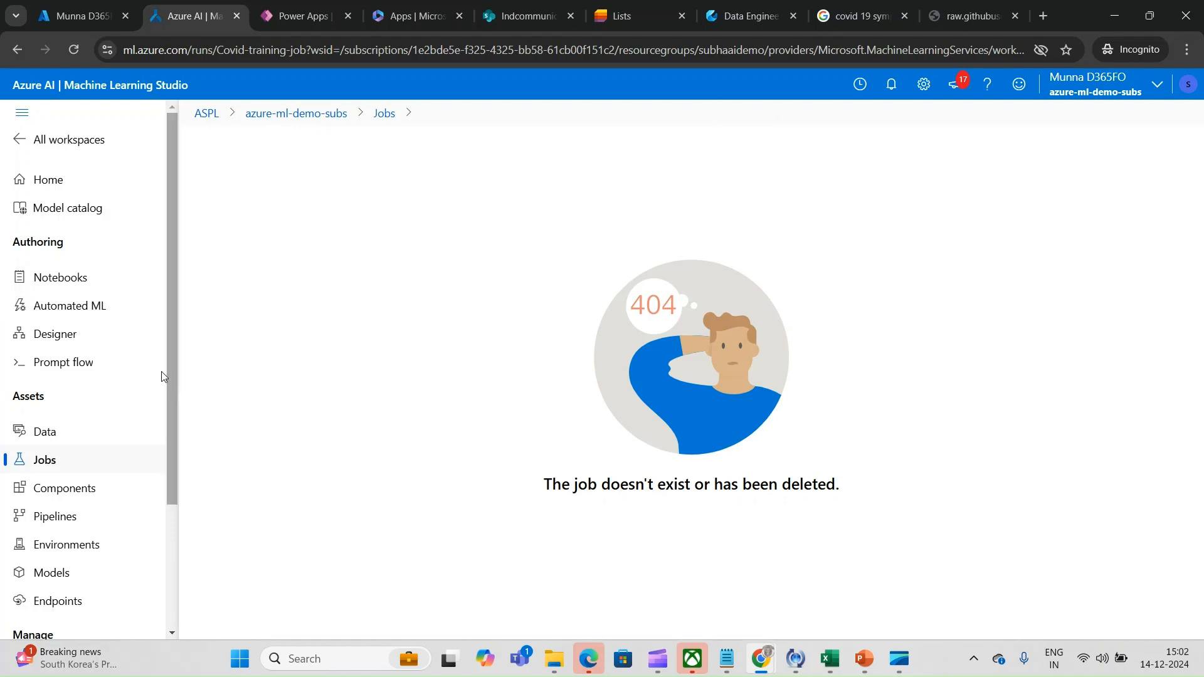
Open the details of Covid-training-job from the recent Automated ML jobs
left_click(89, 321)
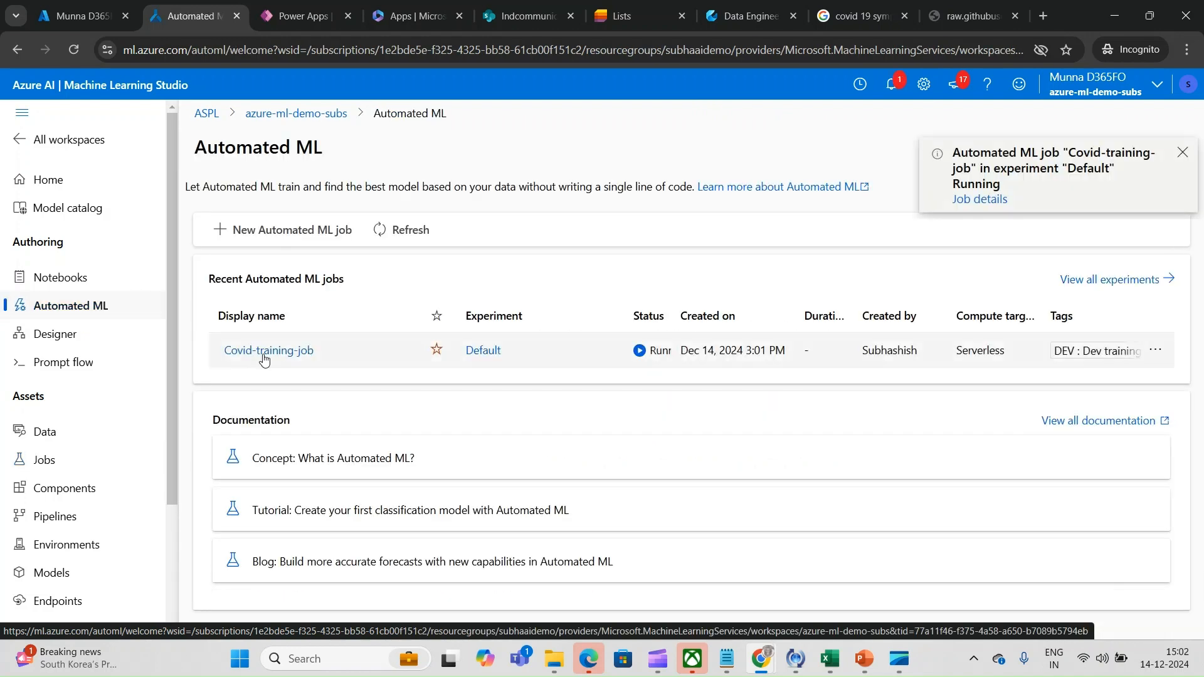
left_click(243, 351)
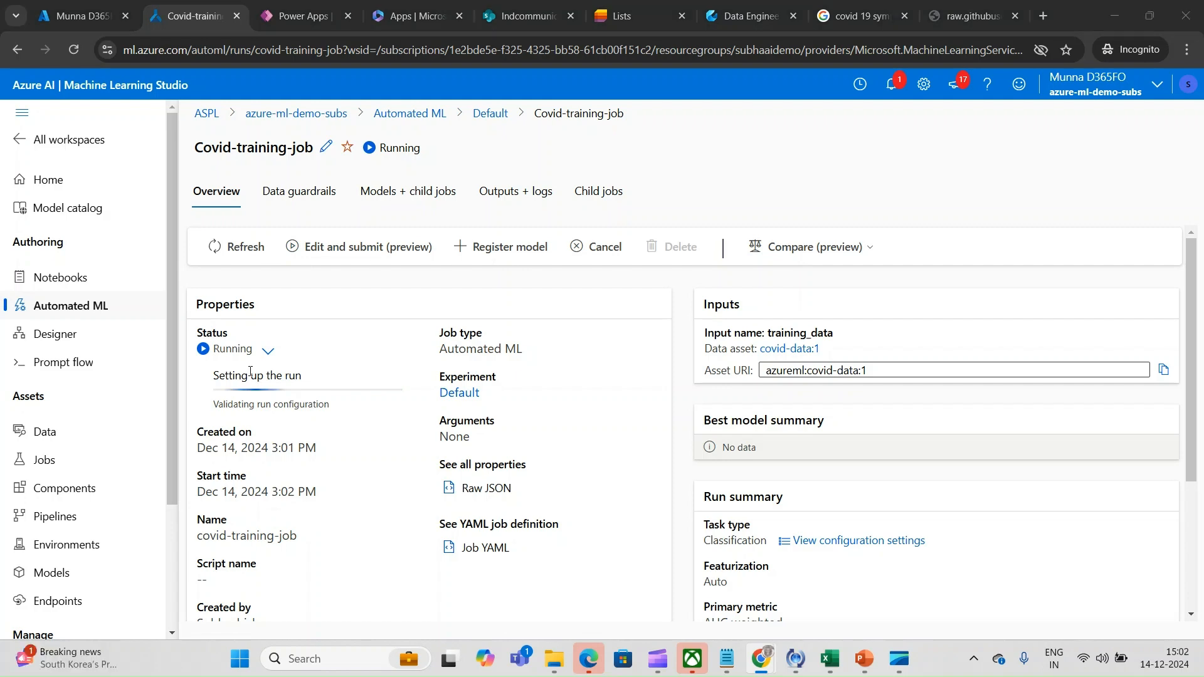
key("alt+Tab")
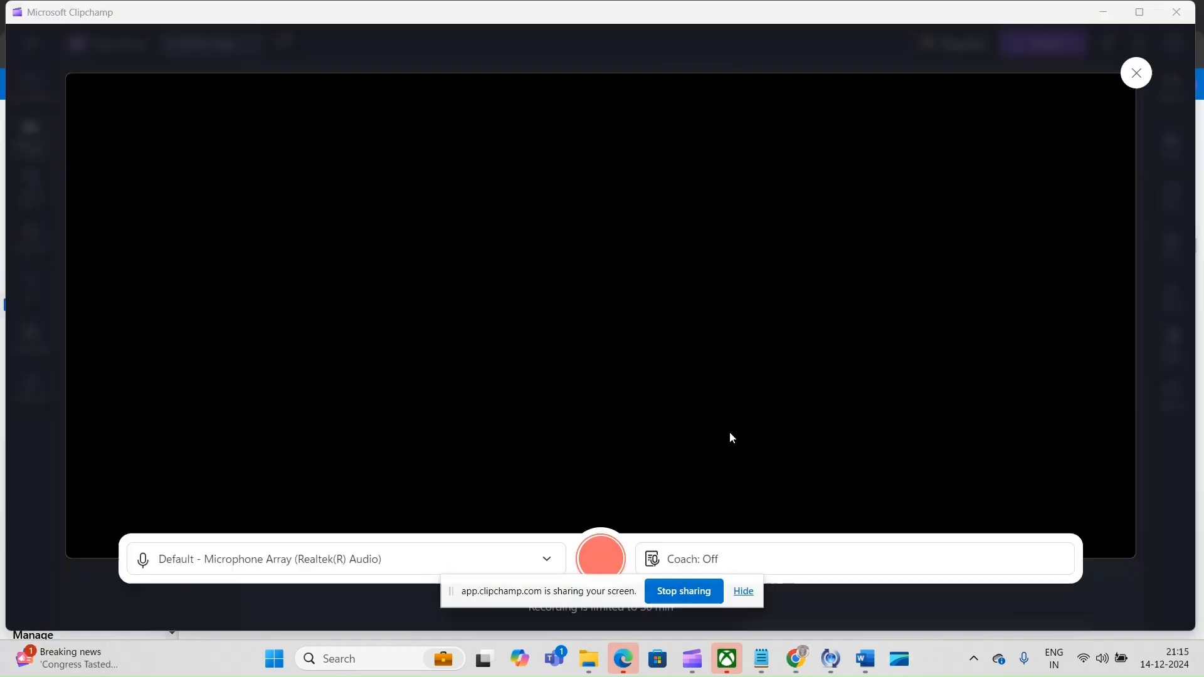
key("alt+Tab")
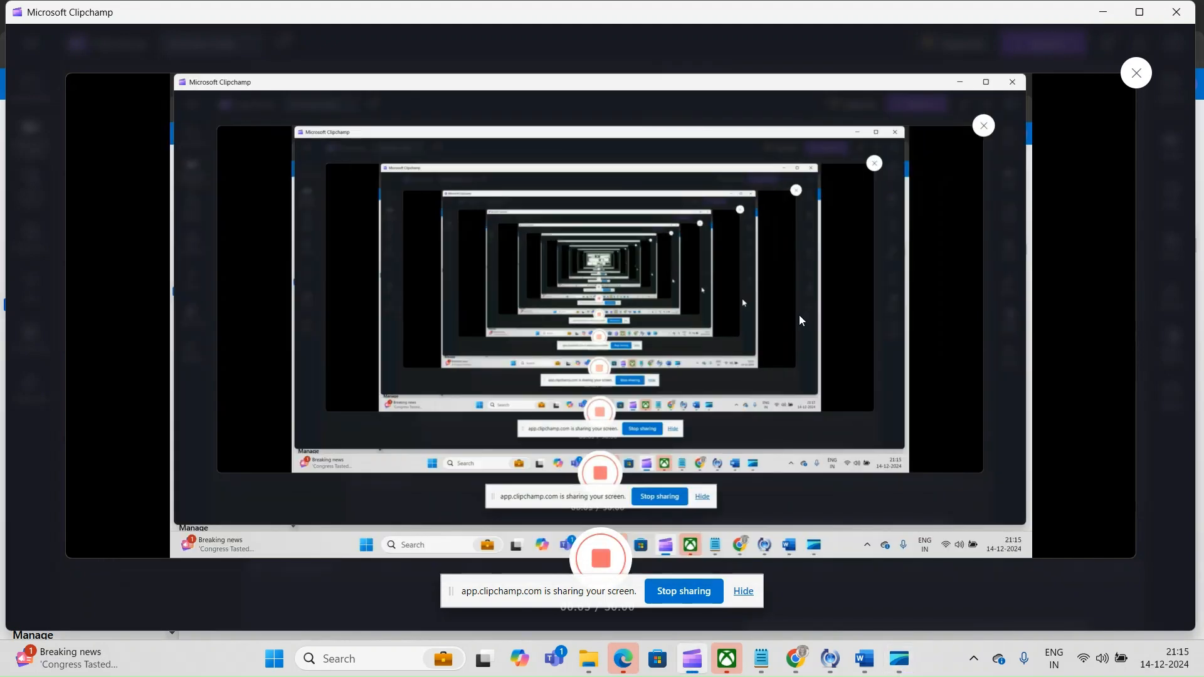
Switch to the Chrome window showing Covid-training-job and hide the screen-sharing notice
mouse_move(803, 668)
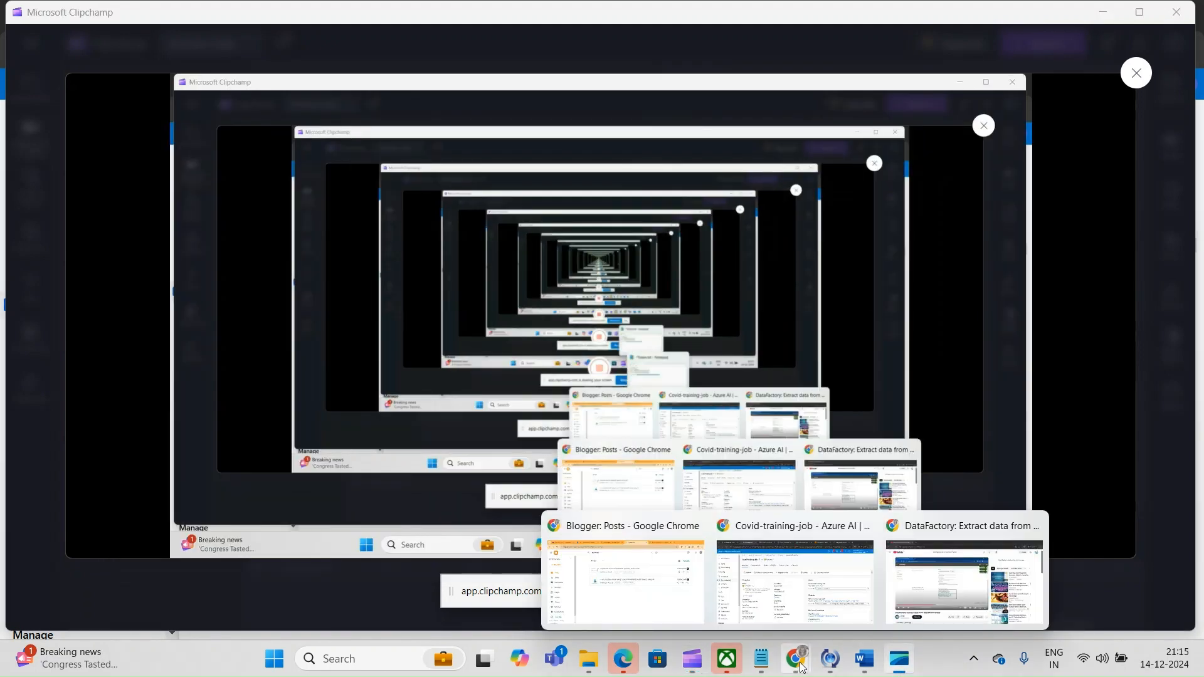
left_click(796, 581)
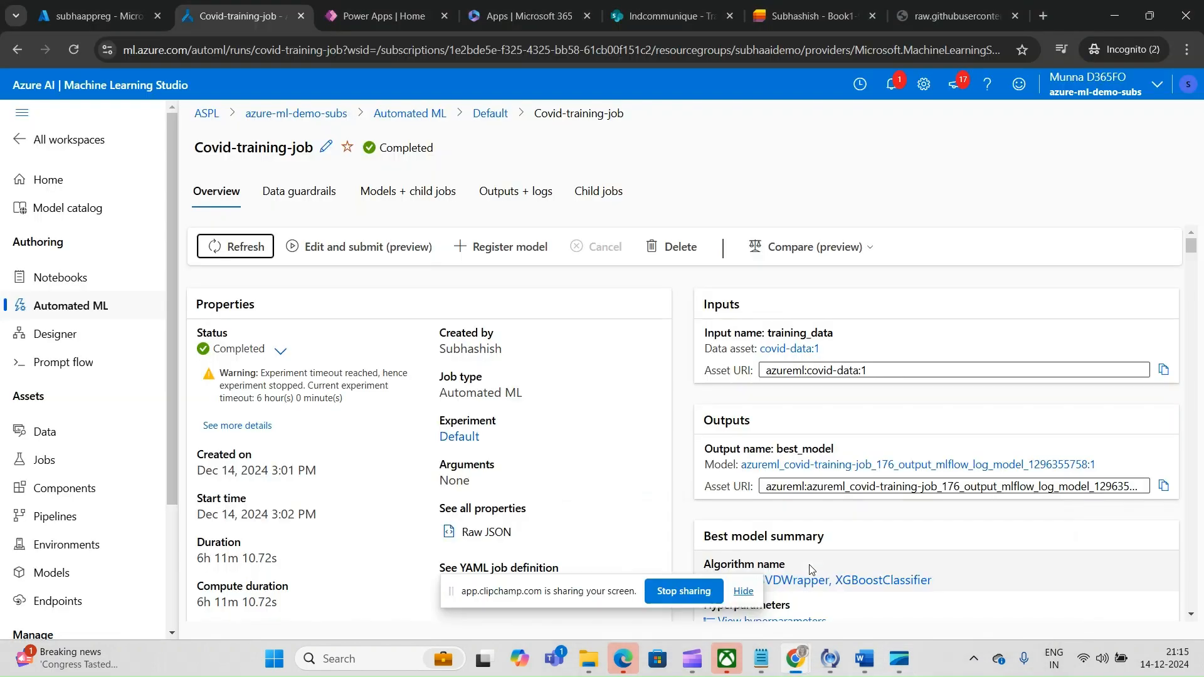
left_click(743, 590)
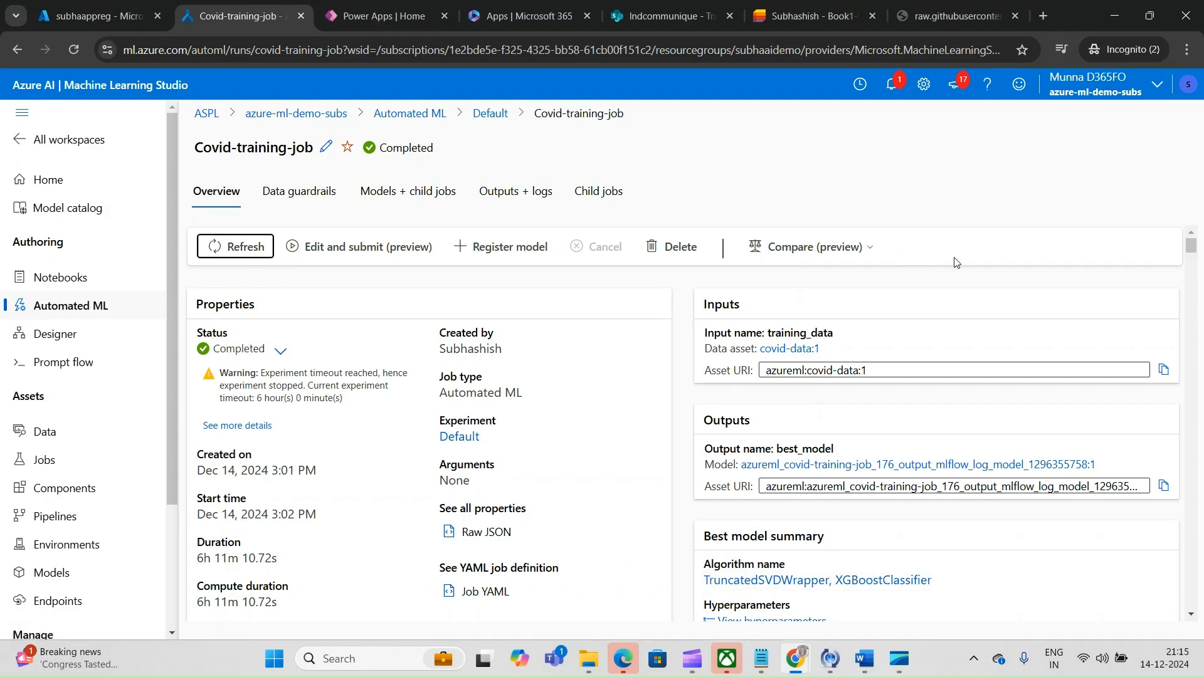
Refresh the job overview and examine the list of trained models and their AUC weighted scores
mouse_move(1190, 250)
left_mouse_down()
mouse_move(1191, 264)
mouse_move(1190, 248)
left_mouse_up()
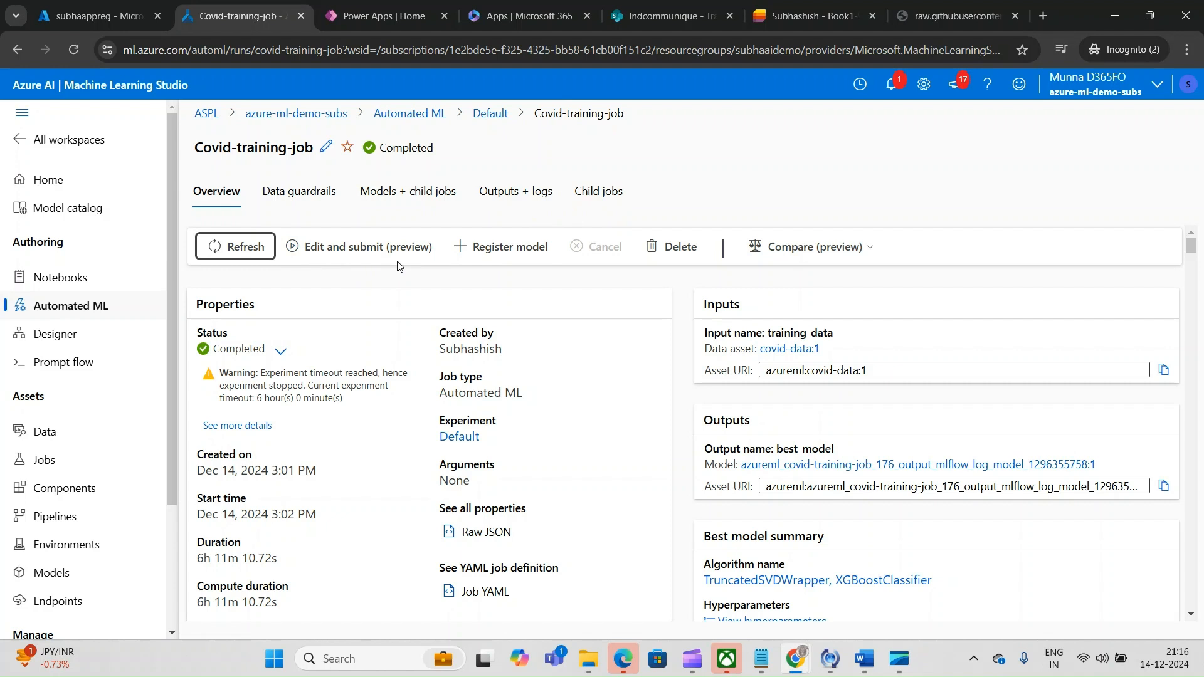
left_click(211, 249)
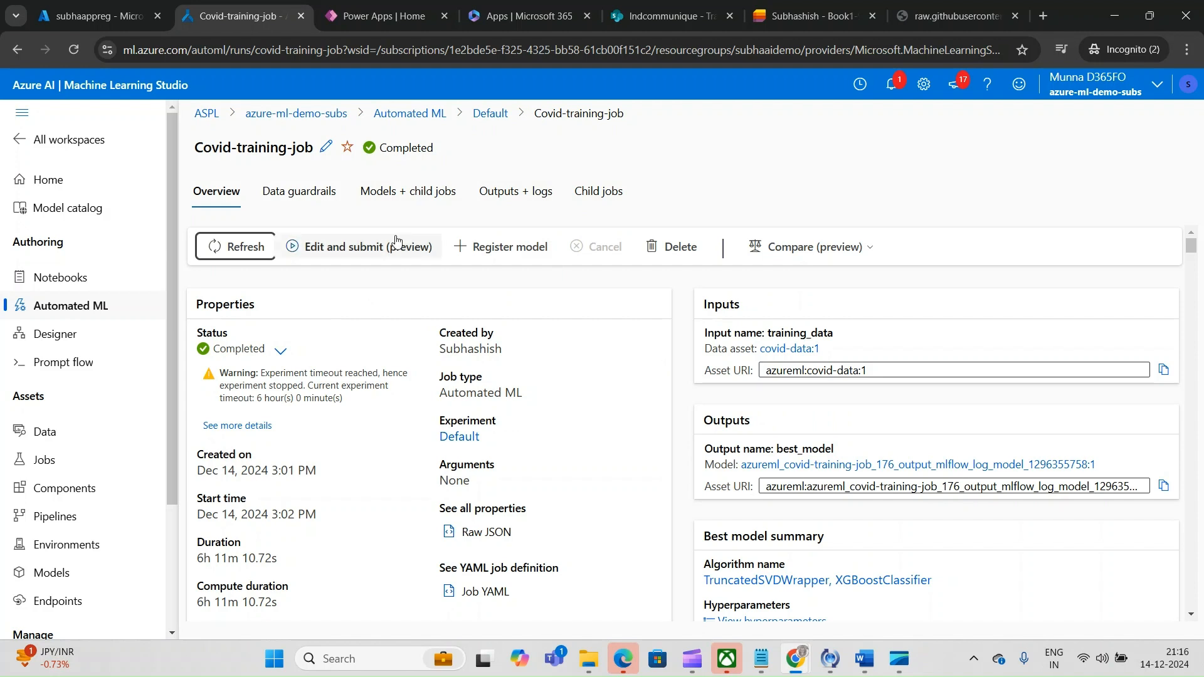
left_click(380, 193)
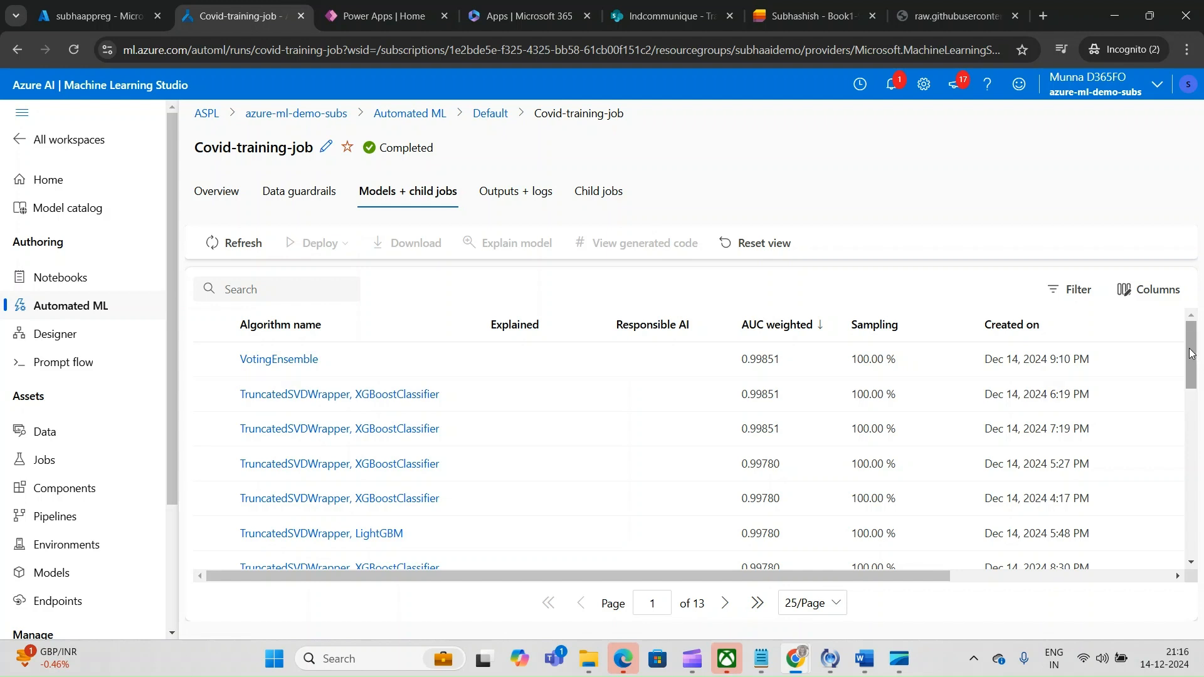
left_click_drag(1192, 354, 1190, 377)
left_click_drag(1187, 377, 1192, 342)
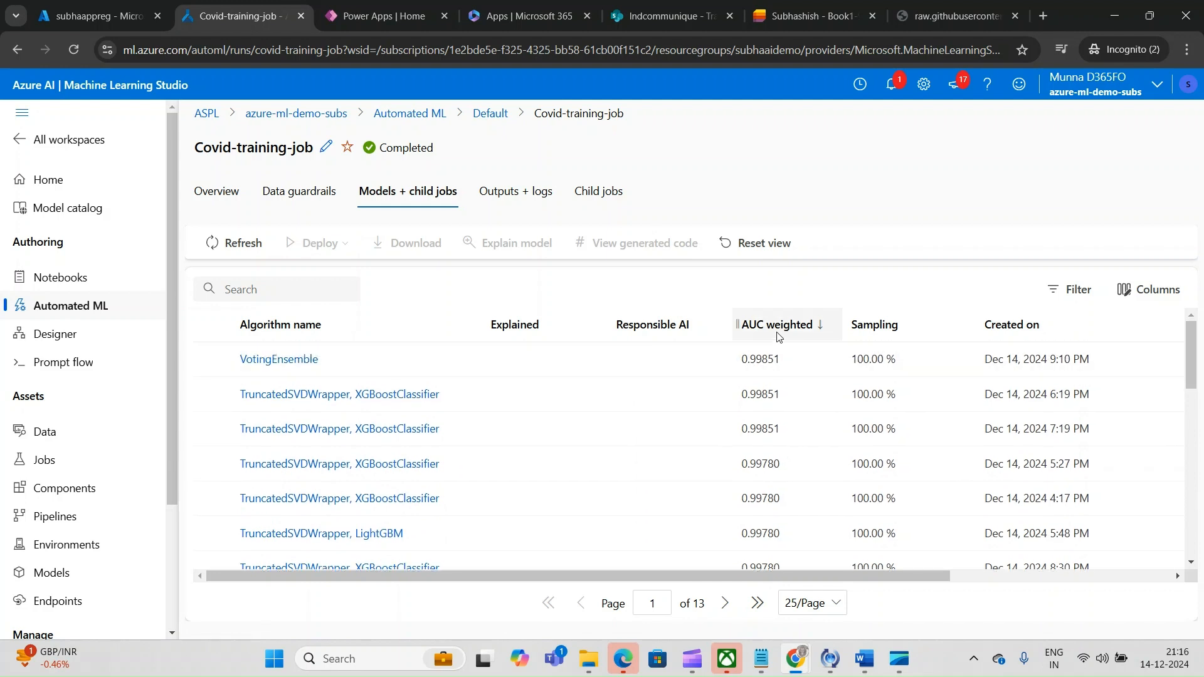
mouse_move(1192, 365)
left_mouse_down()
mouse_move(1192, 550)
mouse_move(1191, 351)
left_mouse_up()
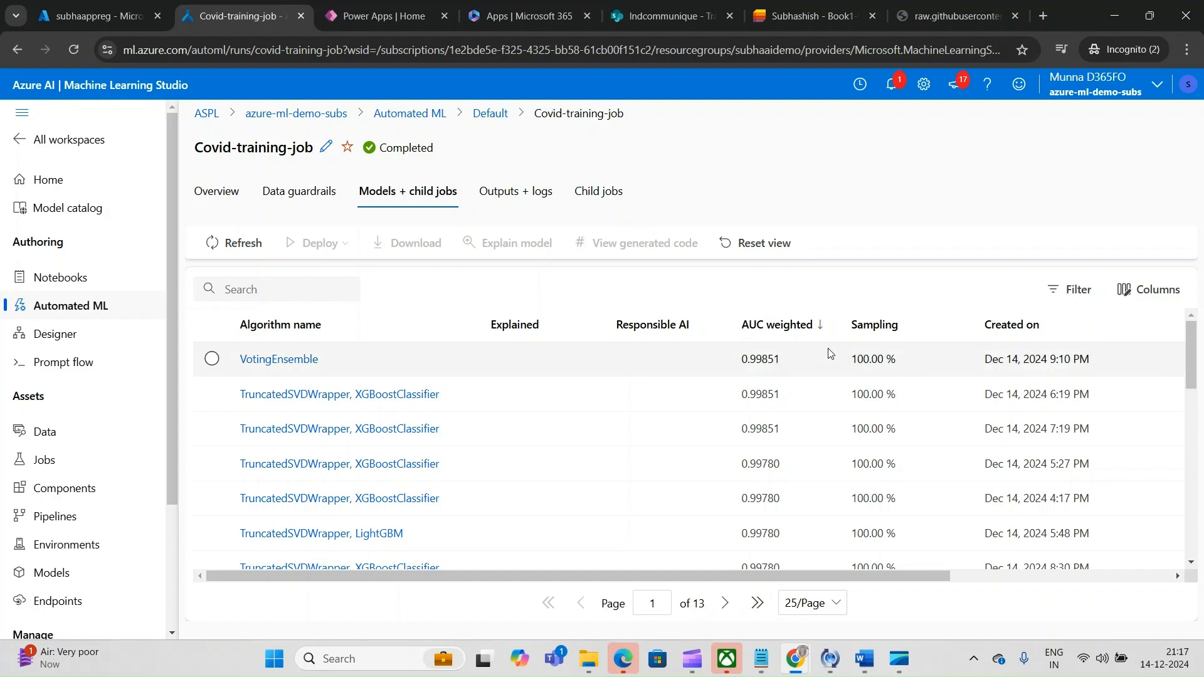
Open the VotingEnsemble model and start deploying it to a real-time endpoint
left_click(213, 360)
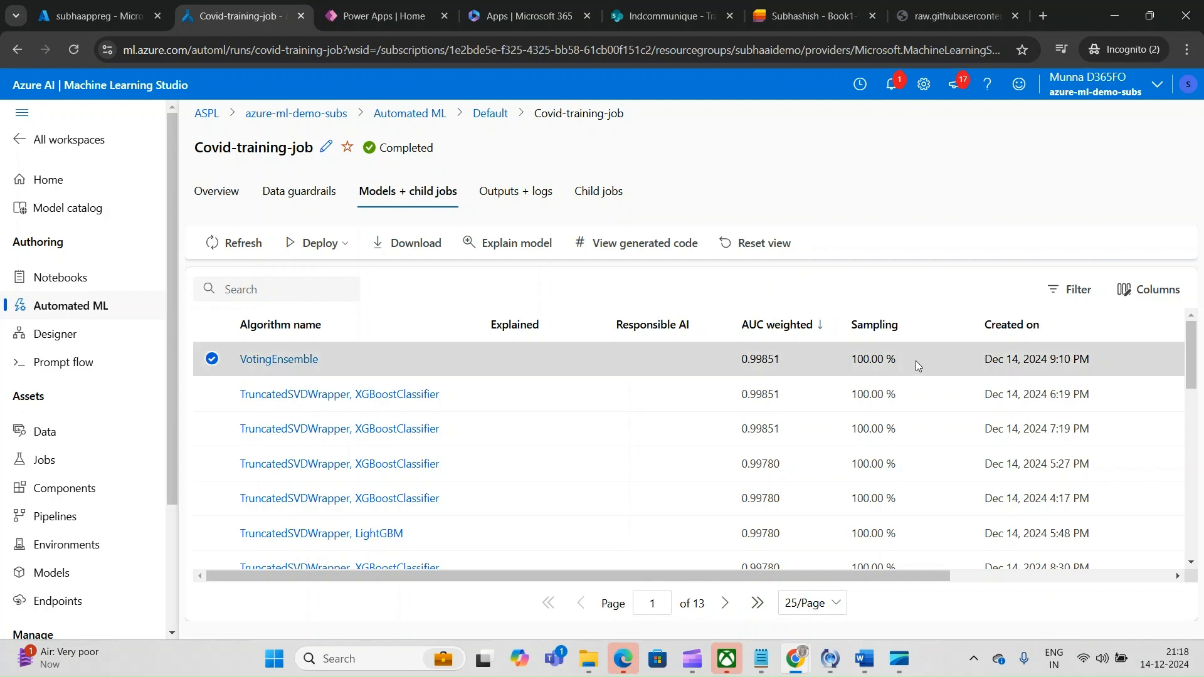
left_click(281, 360)
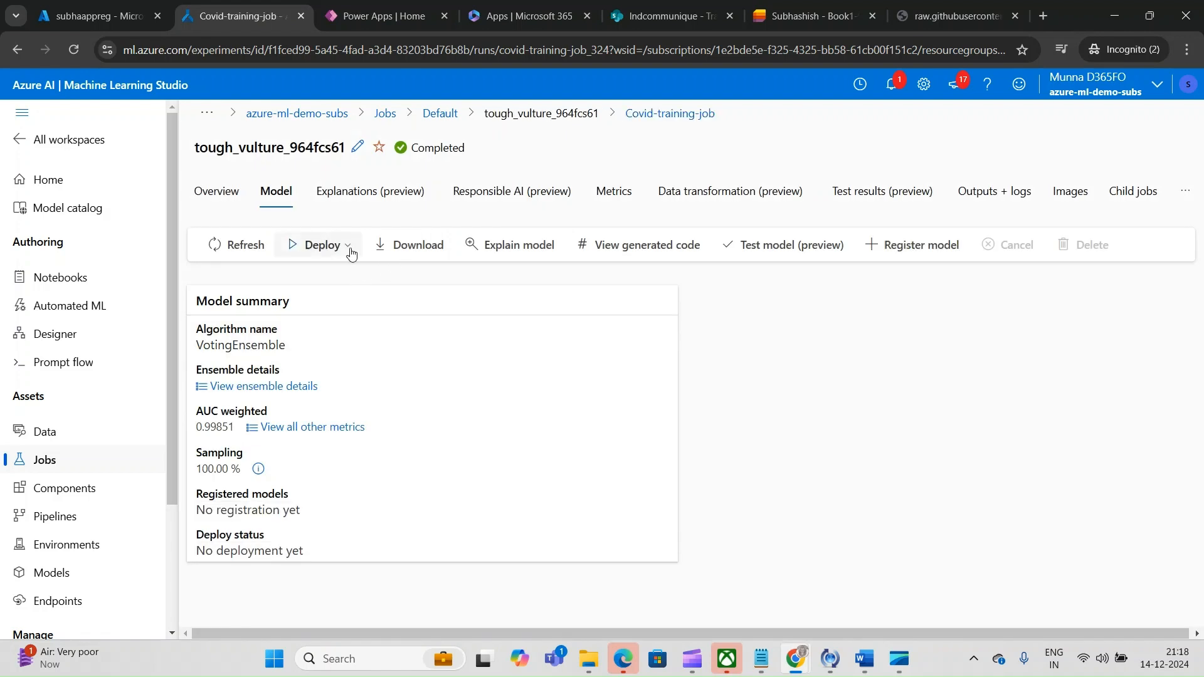
left_click(321, 246)
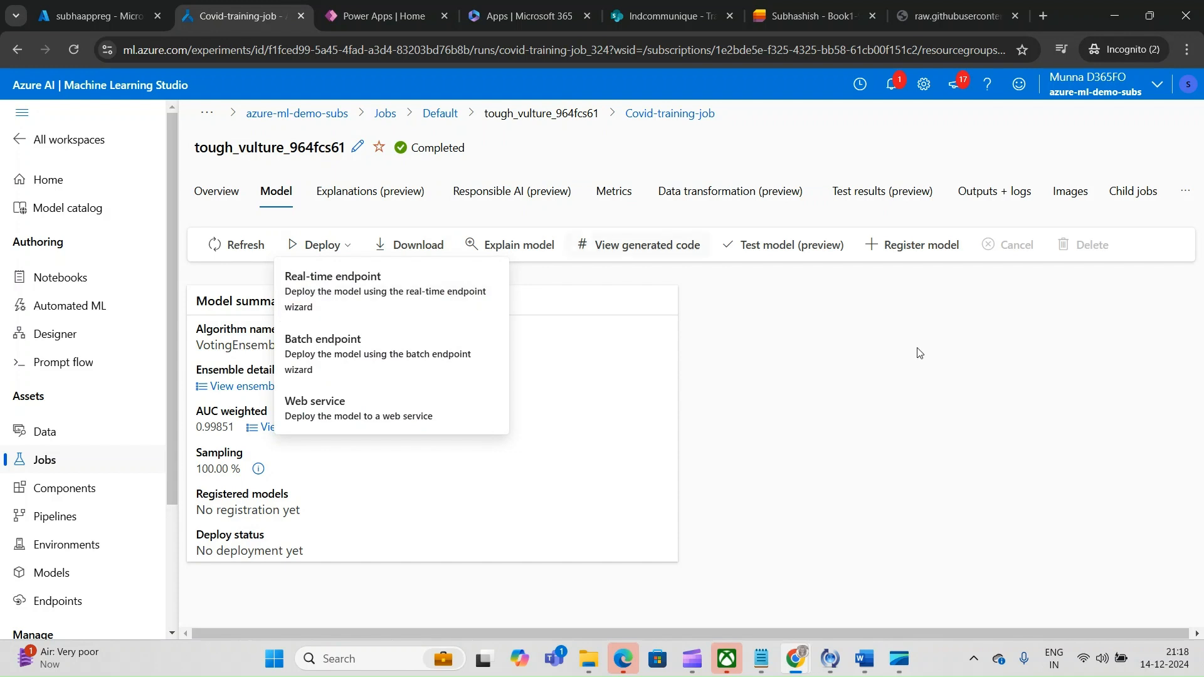
left_click(924, 362)
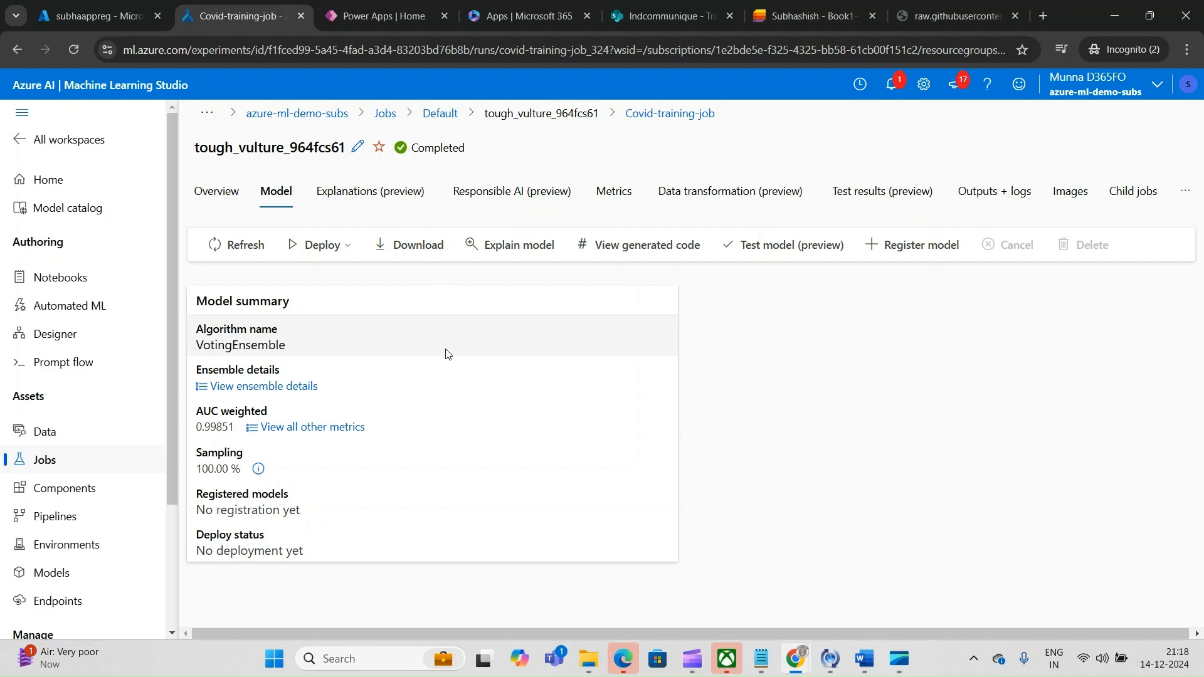
left_click(338, 258)
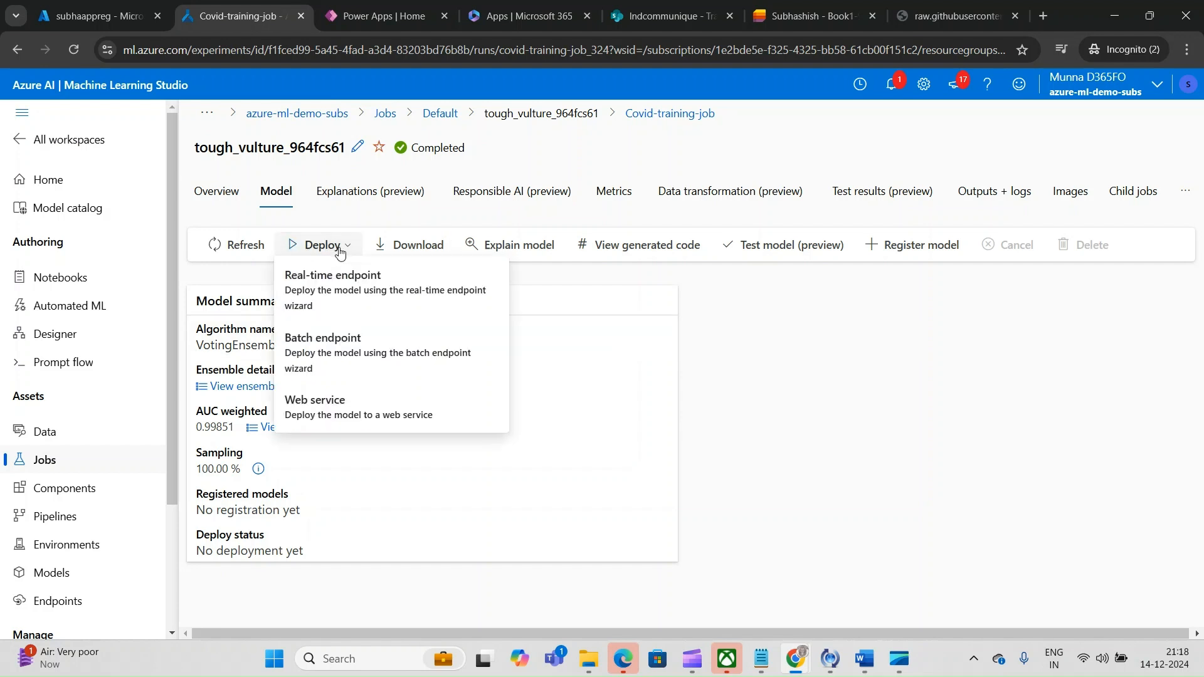
left_click(333, 287)
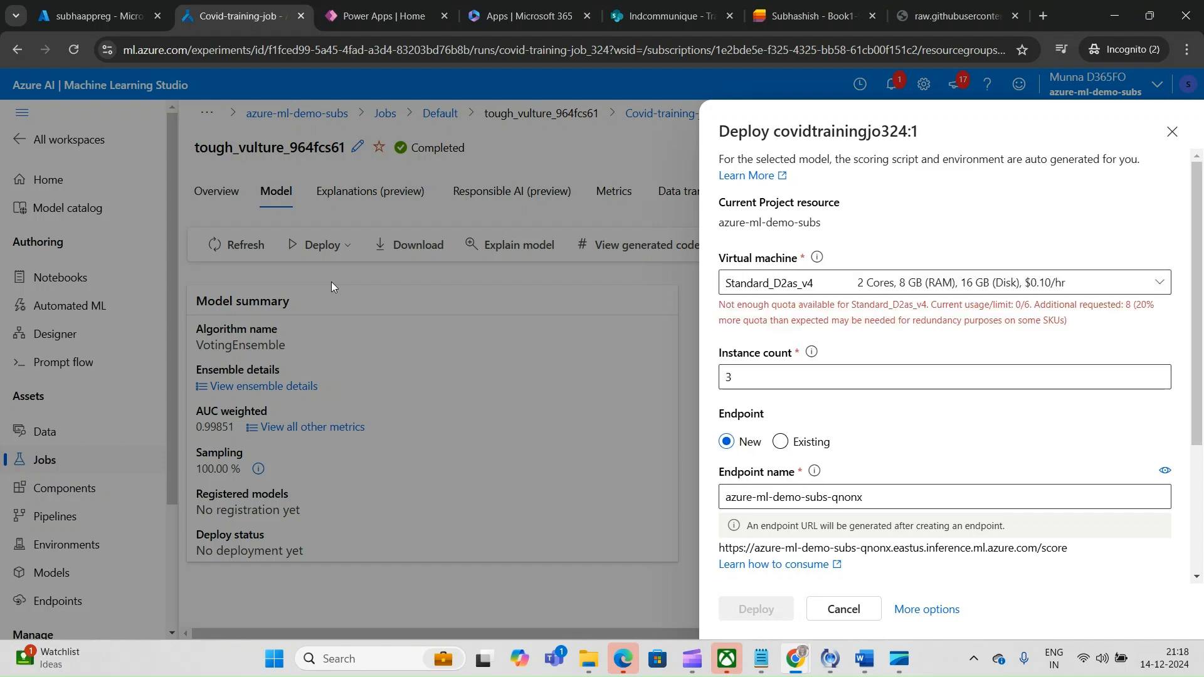
Choose Standard_E2s_v3 as the virtual machine for the endpoint deployment
left_click(855, 288)
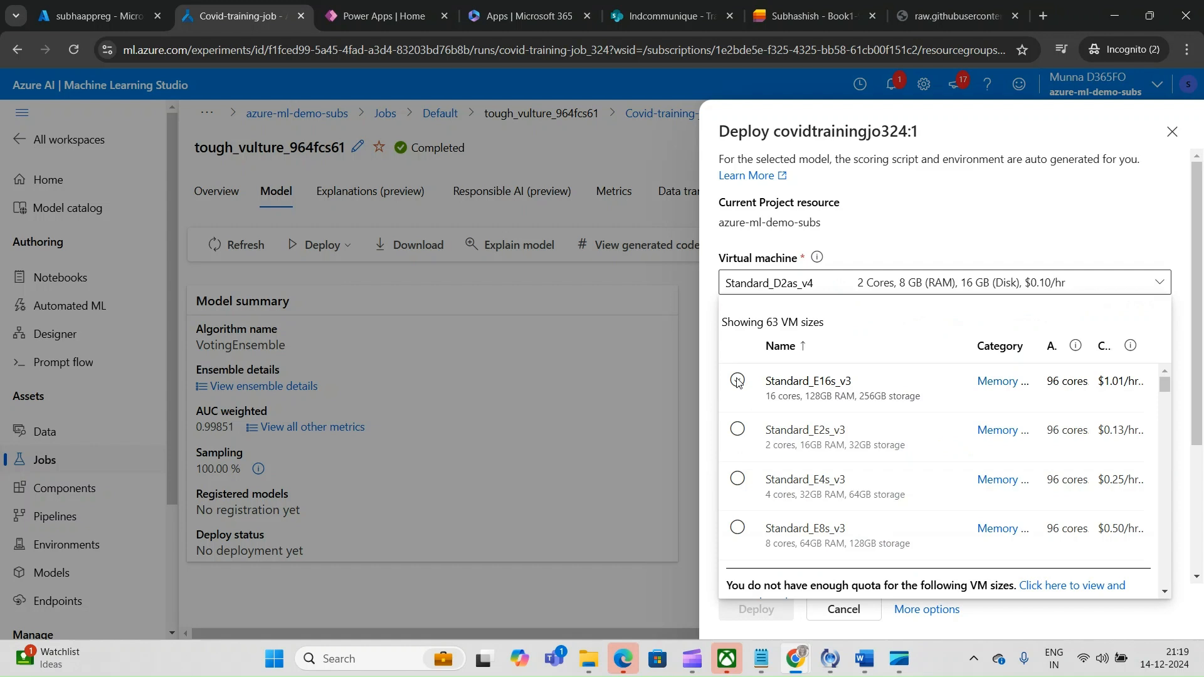
left_click(738, 382)
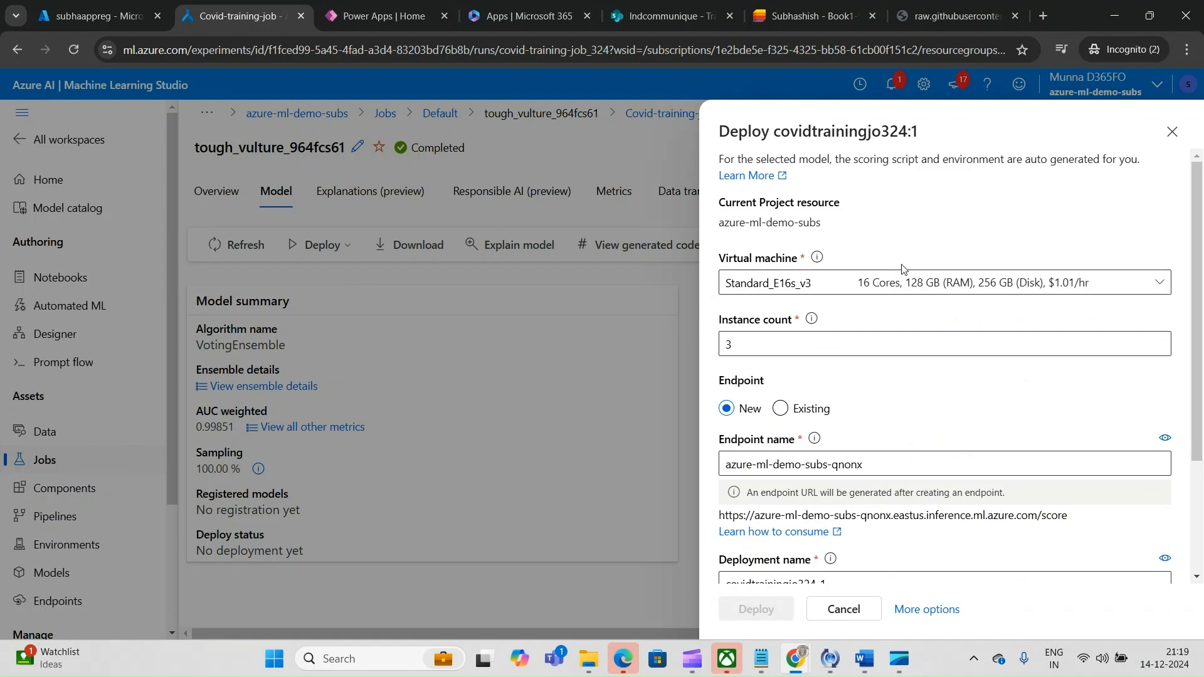
left_click(931, 284)
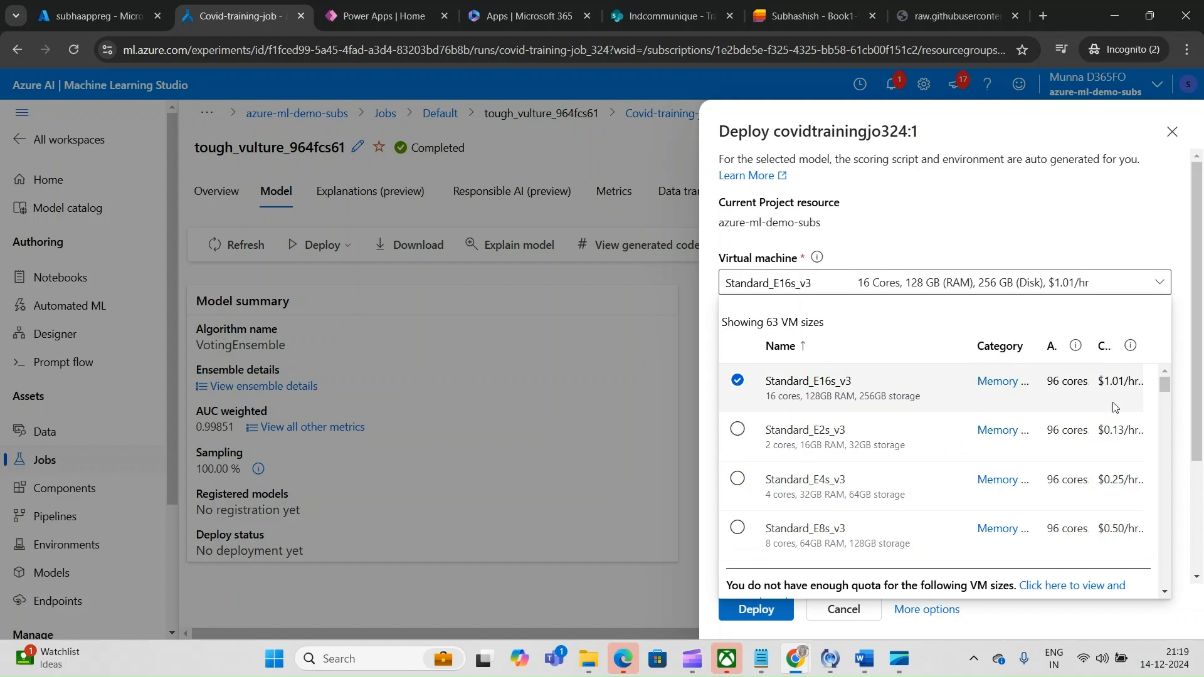
mouse_move(1134, 382)
left_click(740, 430)
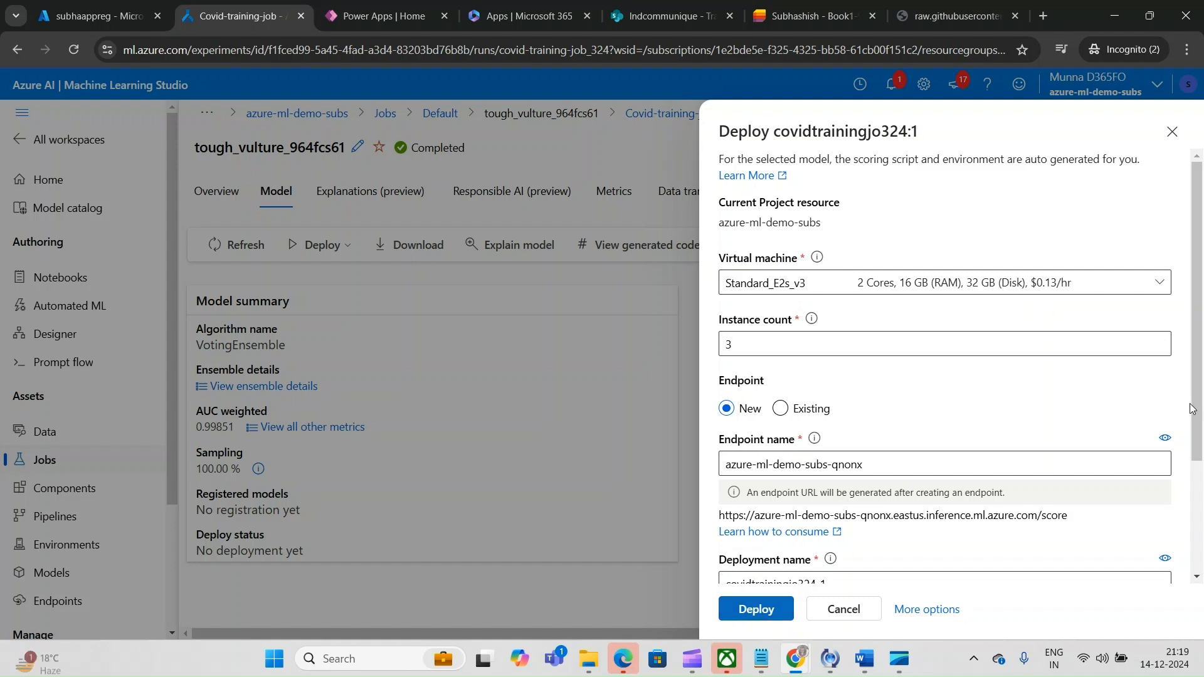
Set the deployment name to covidendpoint in the model's deployment settings
left_click_drag(1203, 410, 1202, 474)
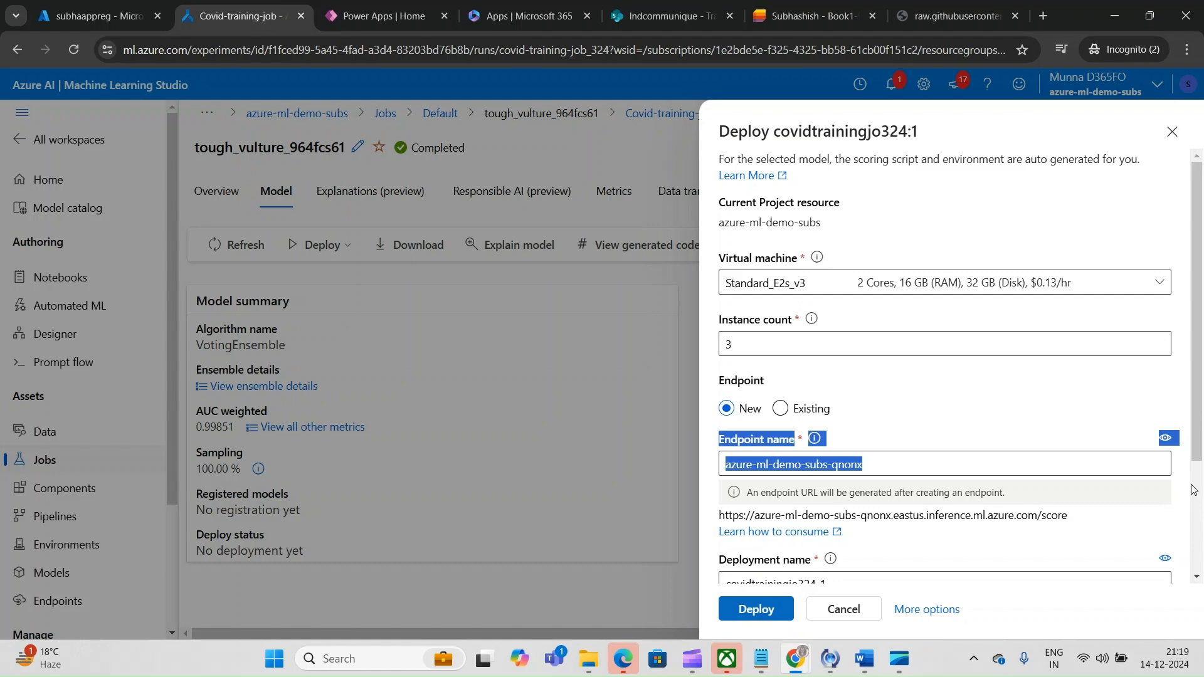
scroll(1197, 487, "down", 3)
left_click(819, 427)
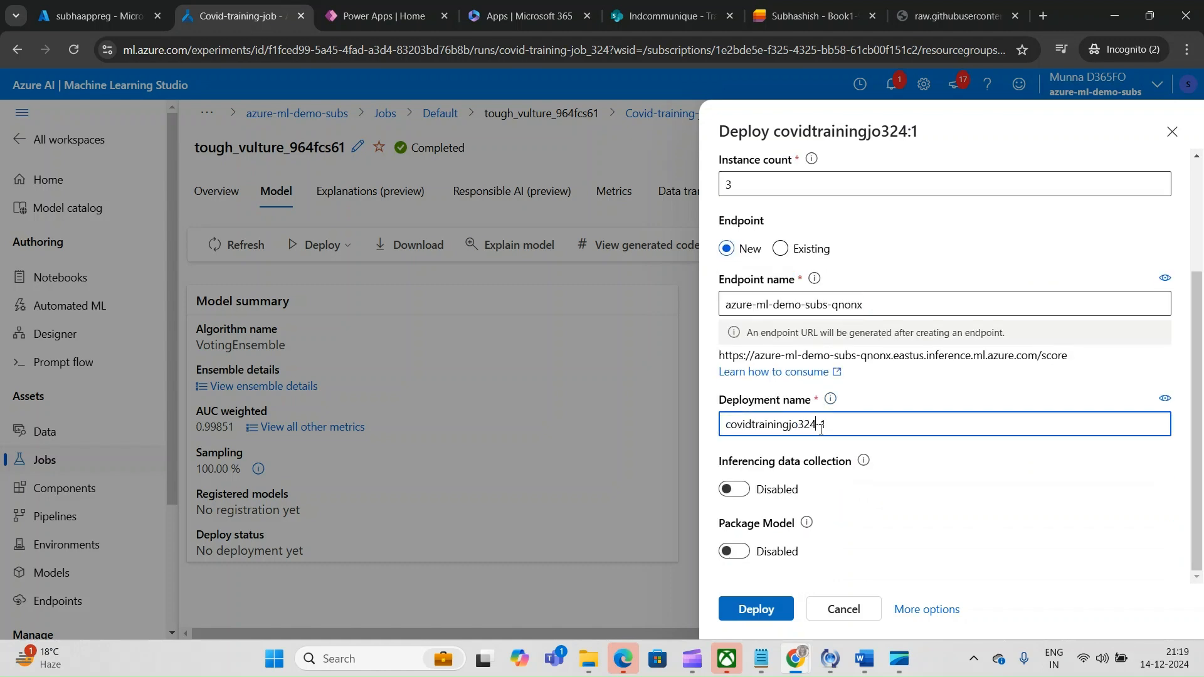
left_click_drag(857, 427, 653, 401)
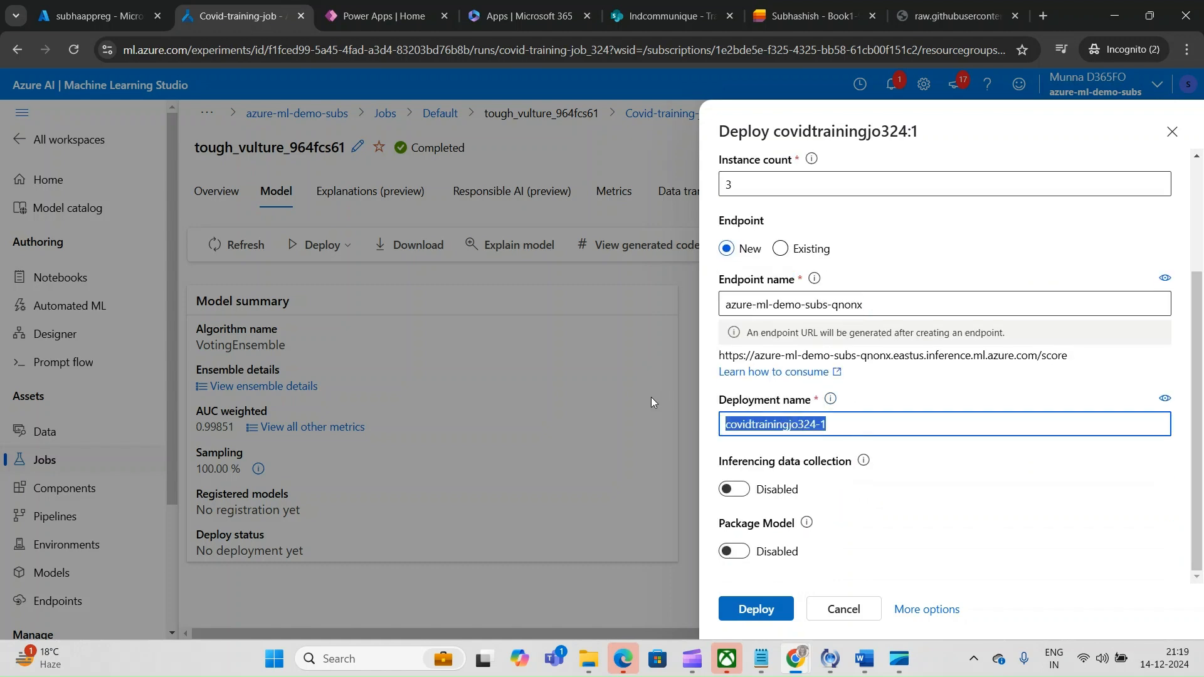
type("Covi")
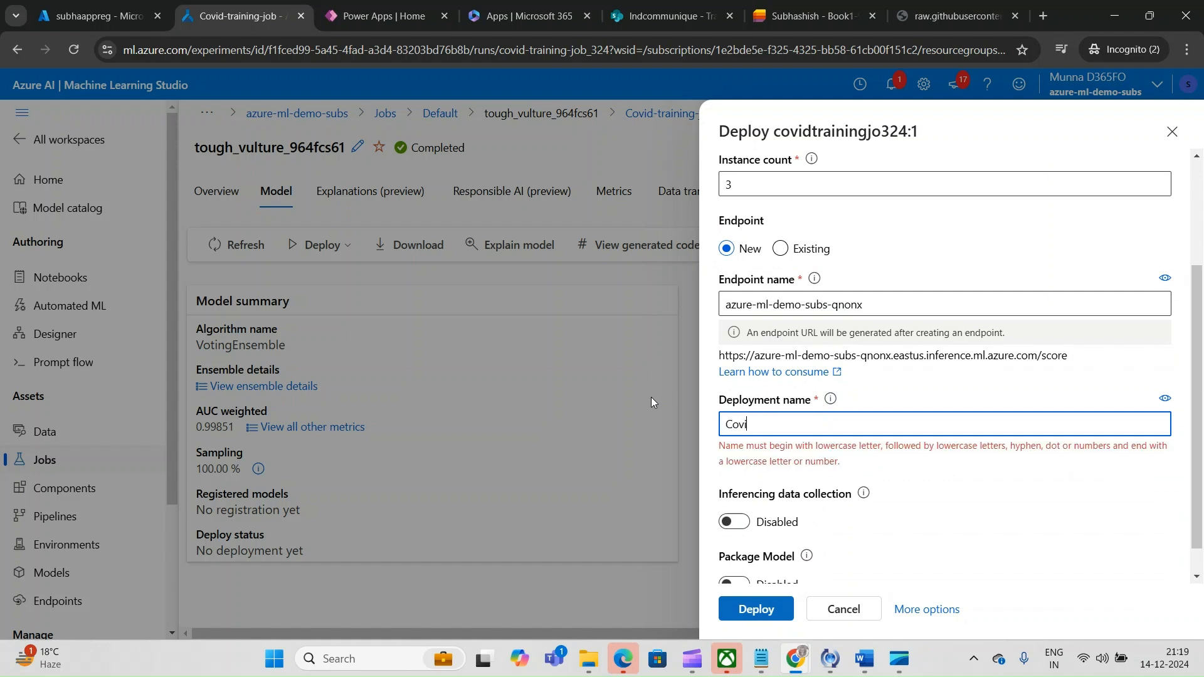
type("dendpoint")
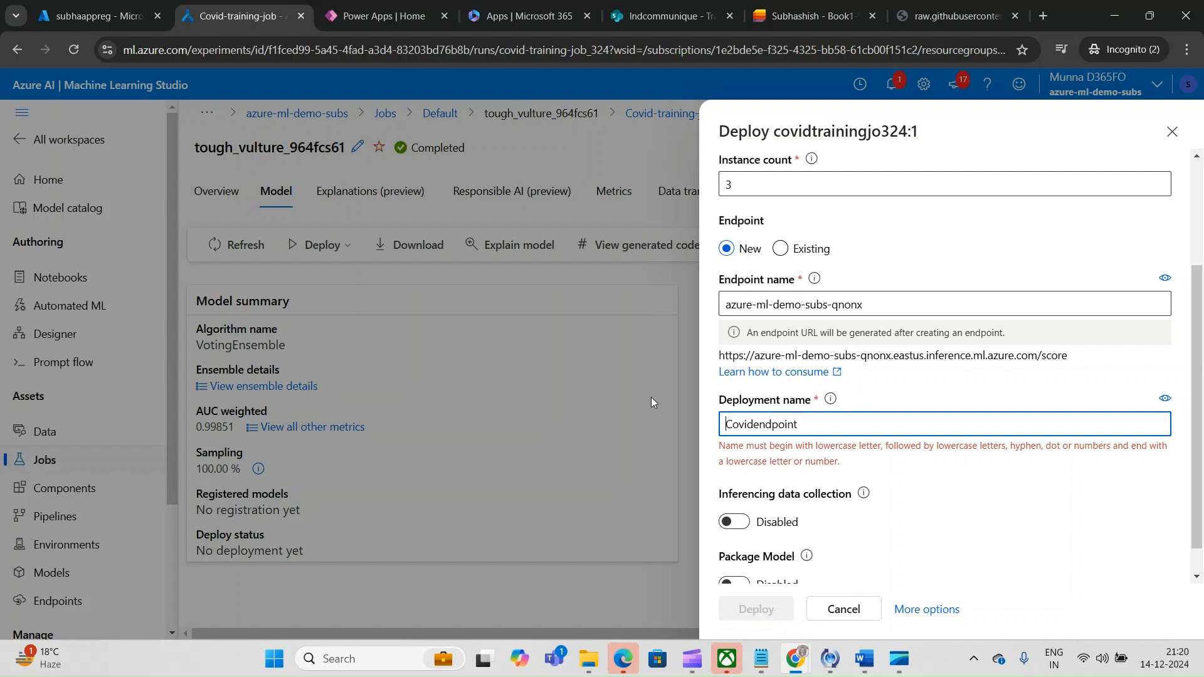
key("Delete")
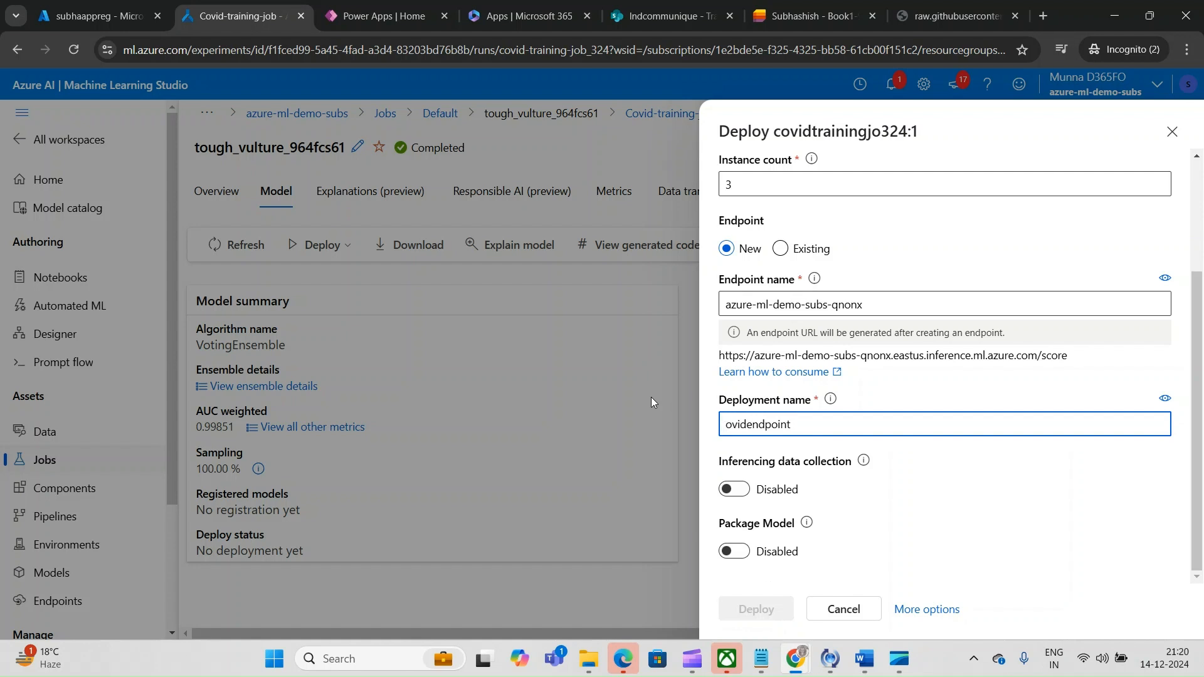
type("c")
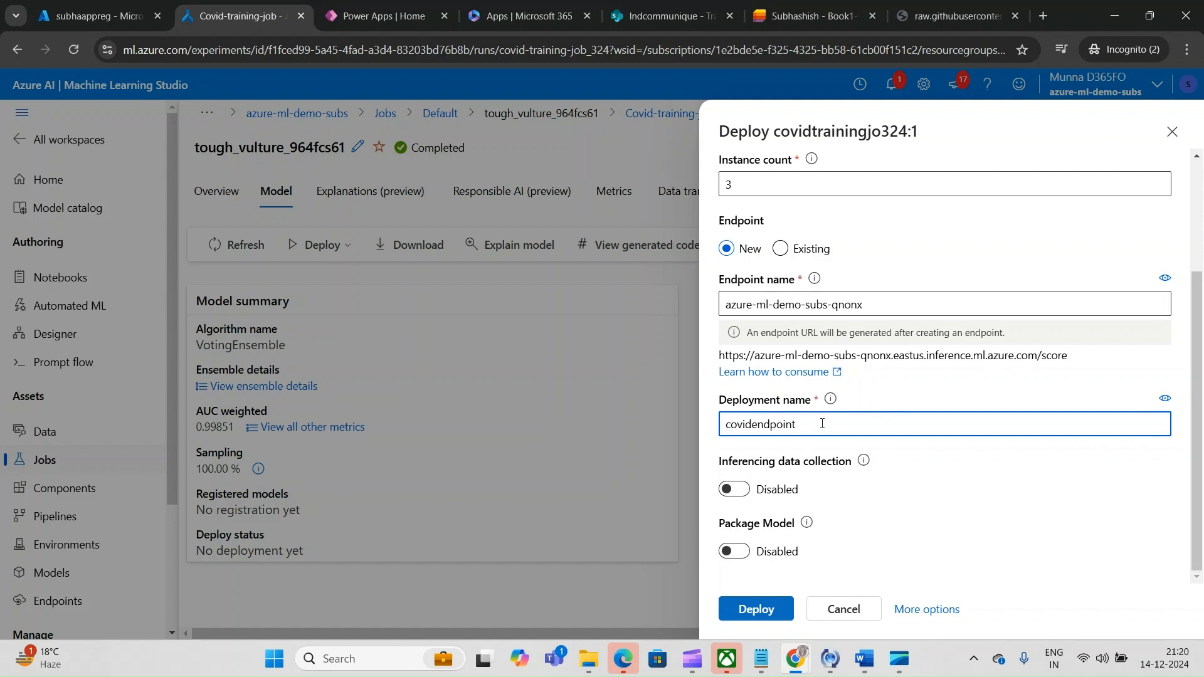
Set the endpoint name to azure-ml-demo-subs-cov
key("ctrl+a")
key("ctrl+c")
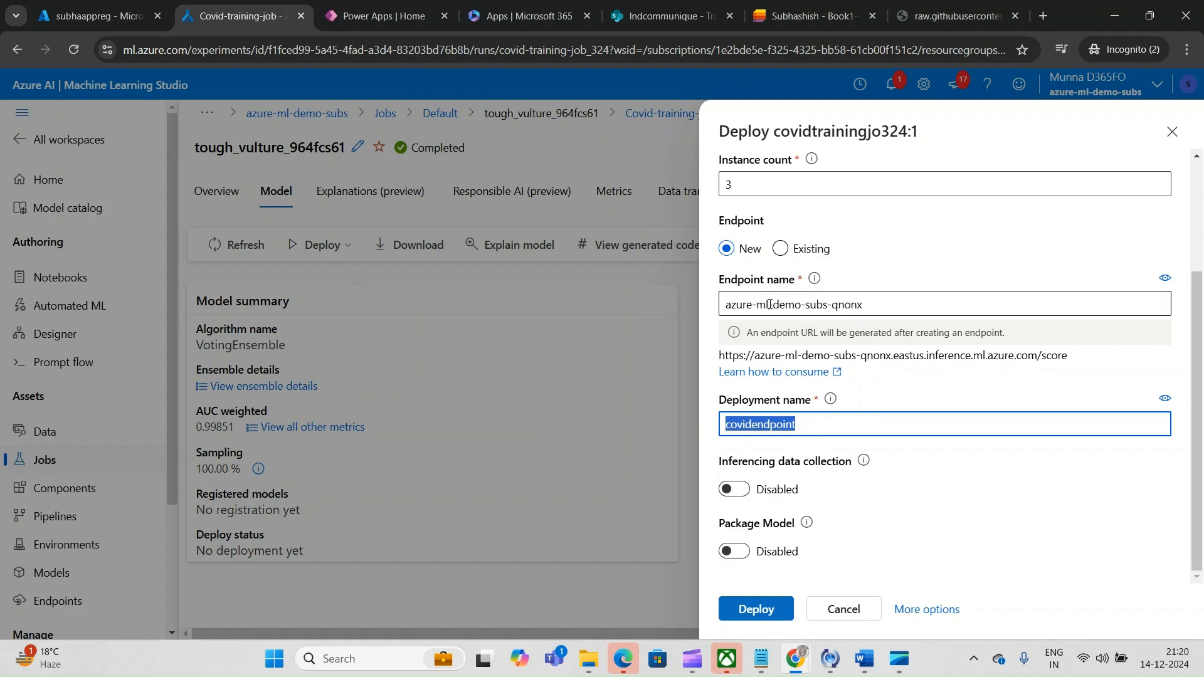
left_click_drag(833, 305, 902, 304)
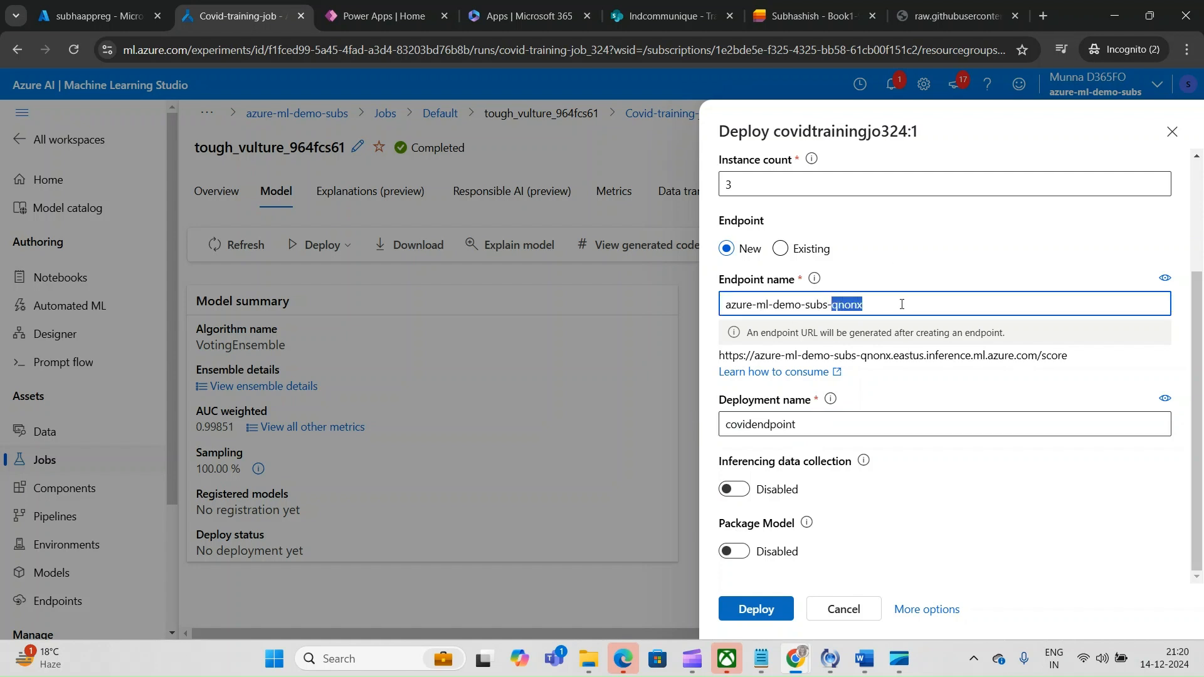
key("ctrl+v")
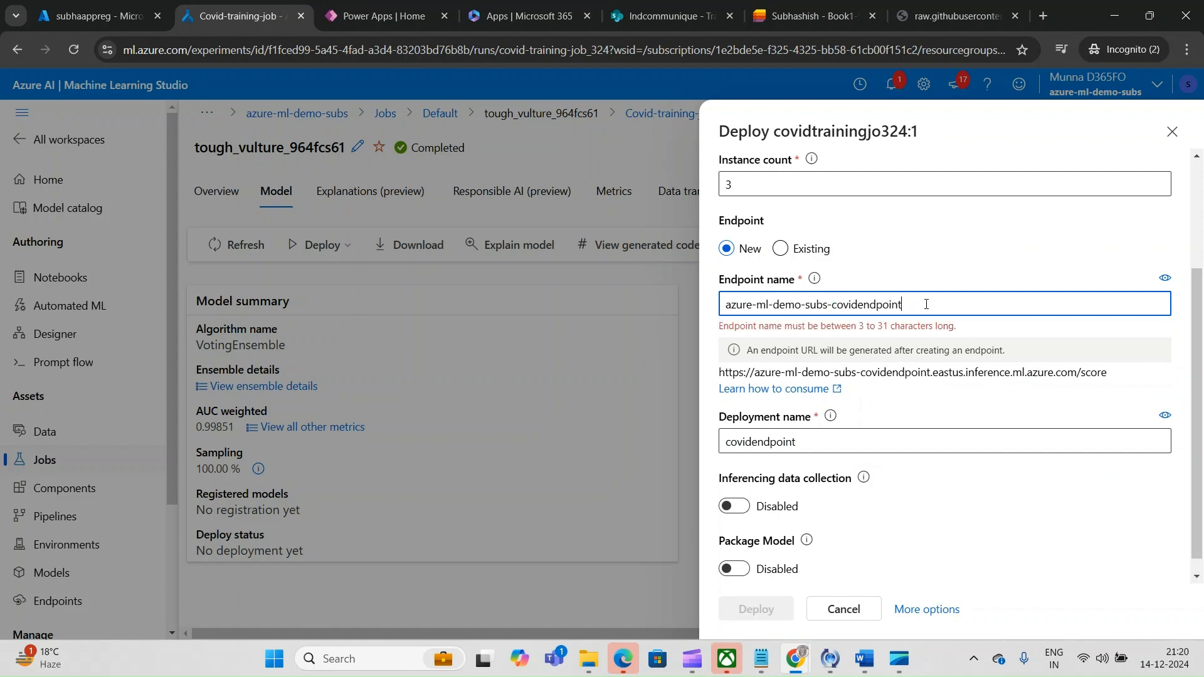
key("BackSpace")
key("BackSpace")
key("BackSpace")
key("BackSpace")
key("BackSpace")
key("BackSpace")
key("BackSpace")
key("BackSpace")
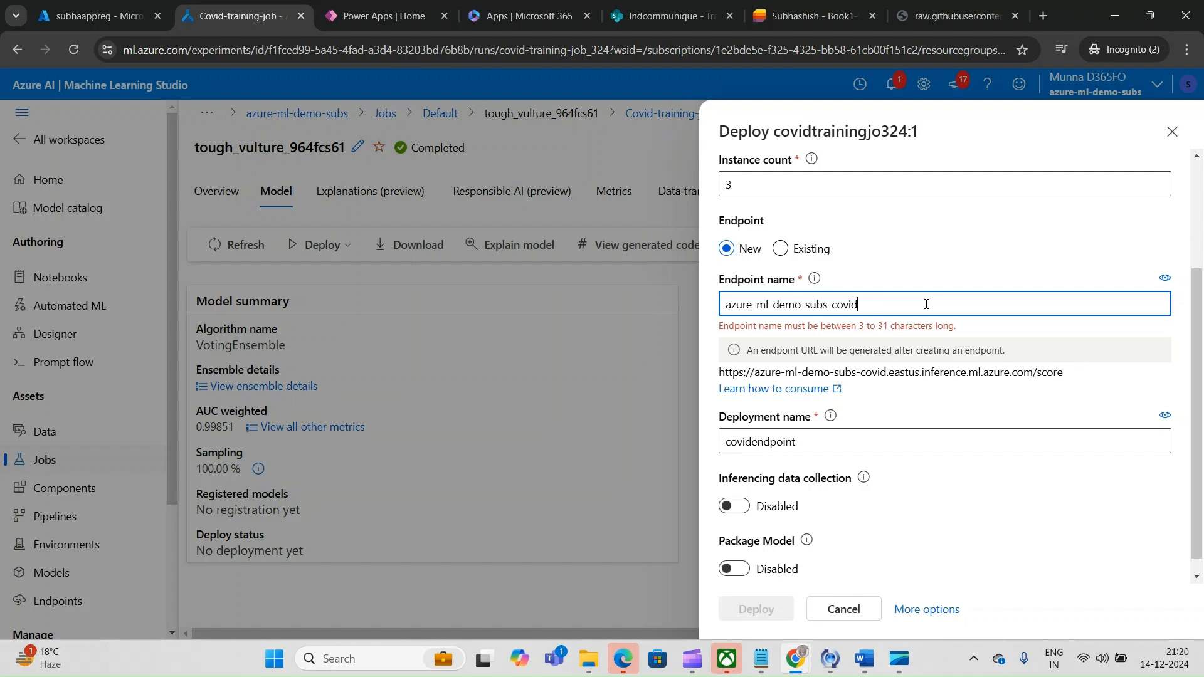
key("BackSpace")
key("BackSpace")
key("BackSpace")
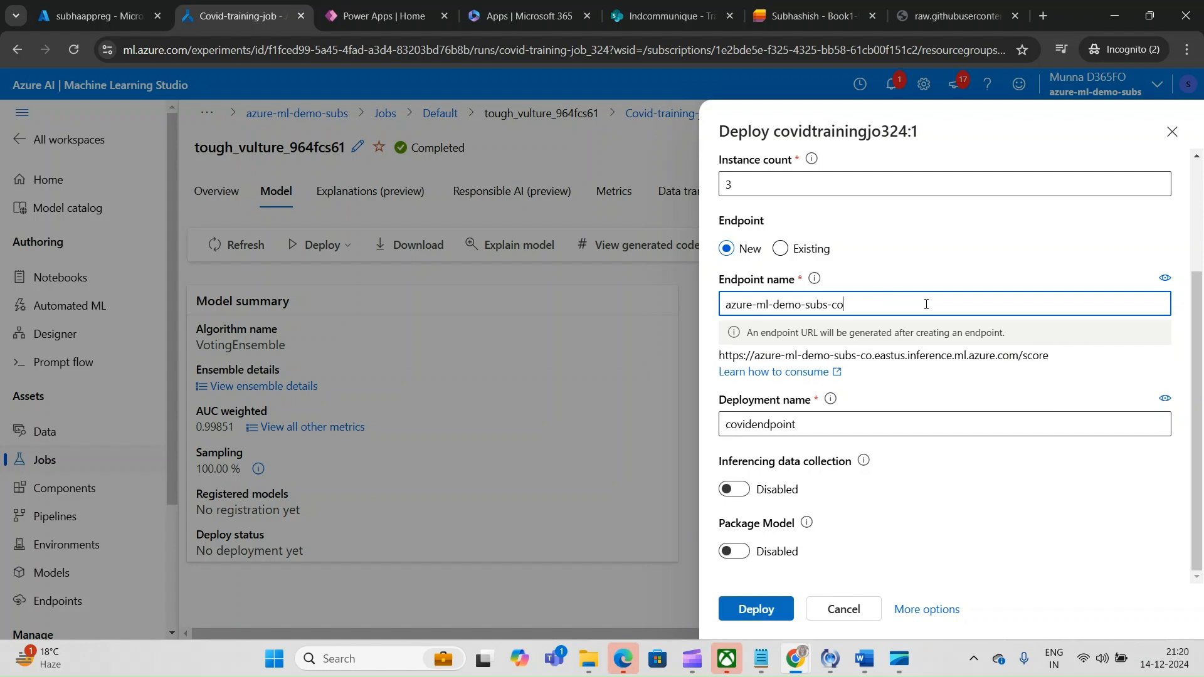
type("v")
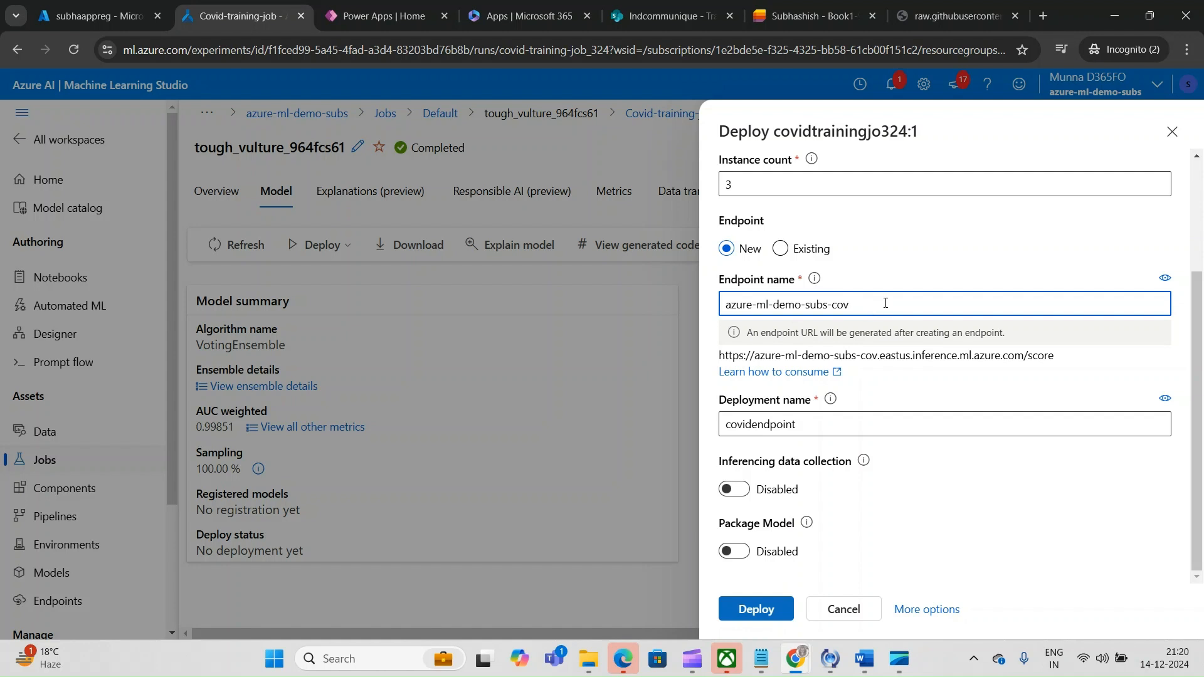
Deploy the model to the new real-time endpoint and refresh its deploy status
left_click(752, 609)
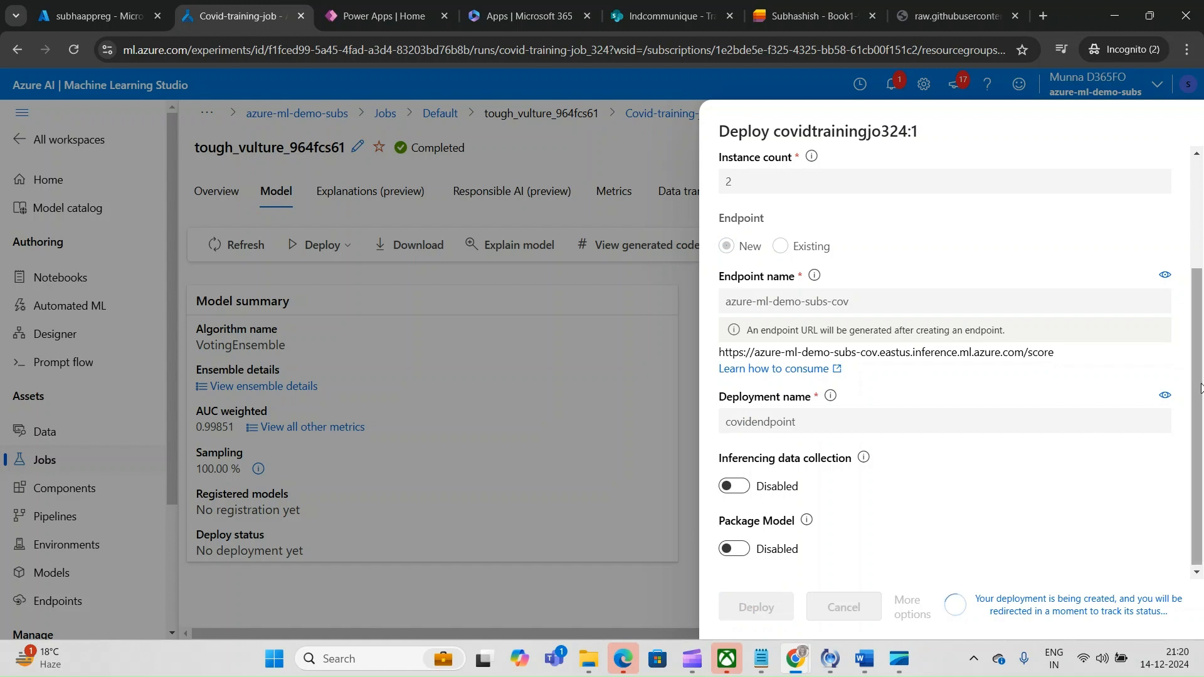
left_click_drag(1200, 388, 1200, 278)
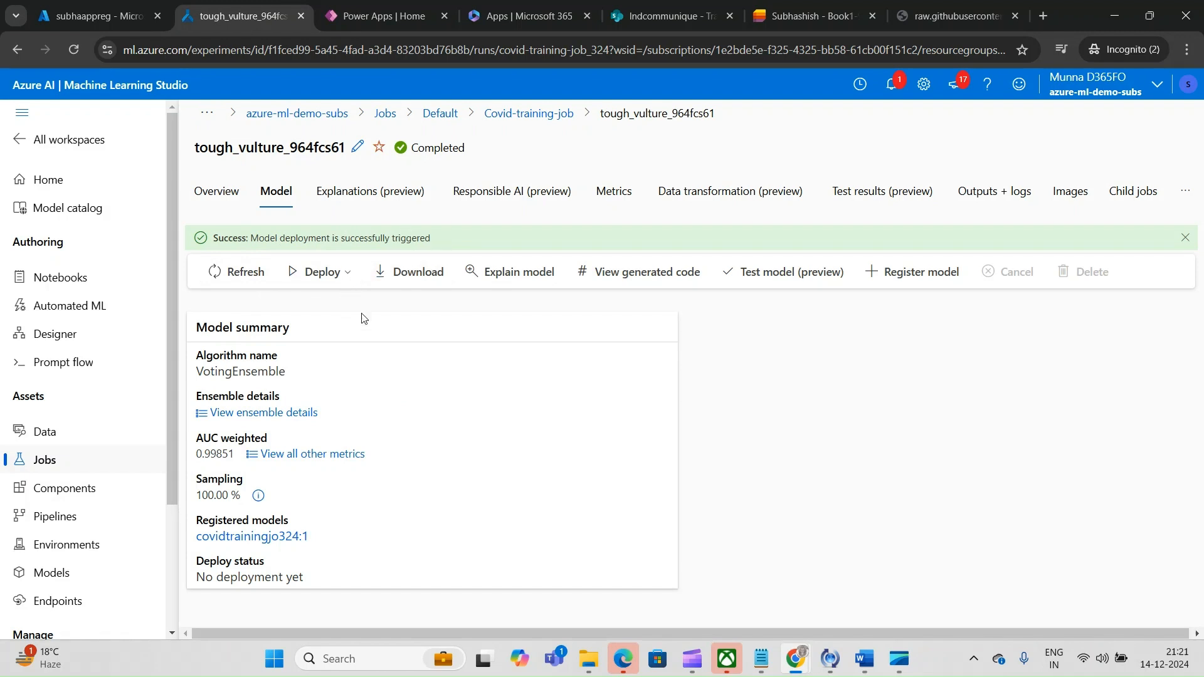
left_click(238, 273)
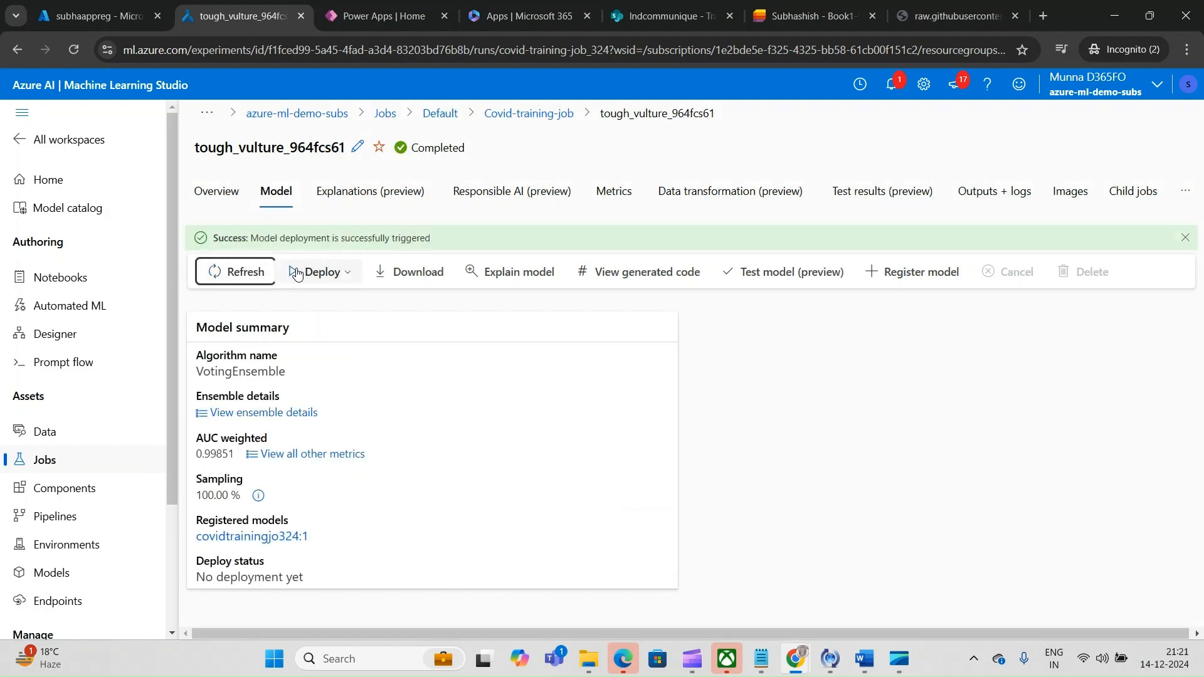
Open the details of the azure-ml-demo-subs-cov endpoint from the workspace's real-time endpoints
left_click(61, 604)
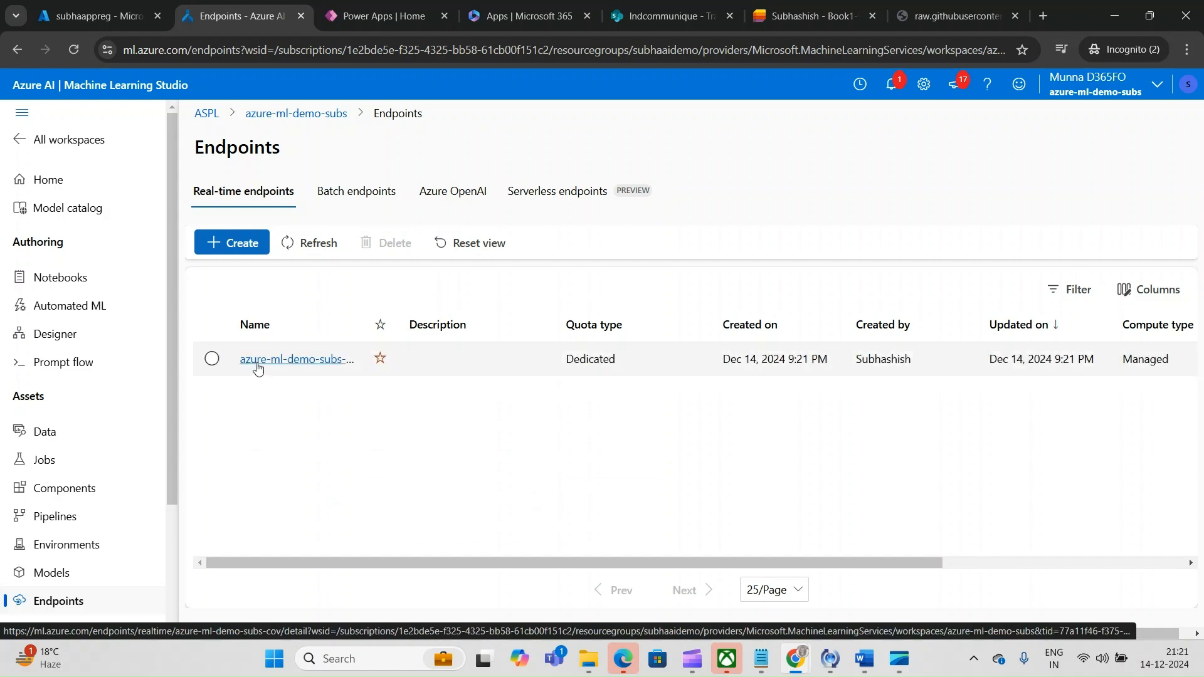
left_click(263, 362)
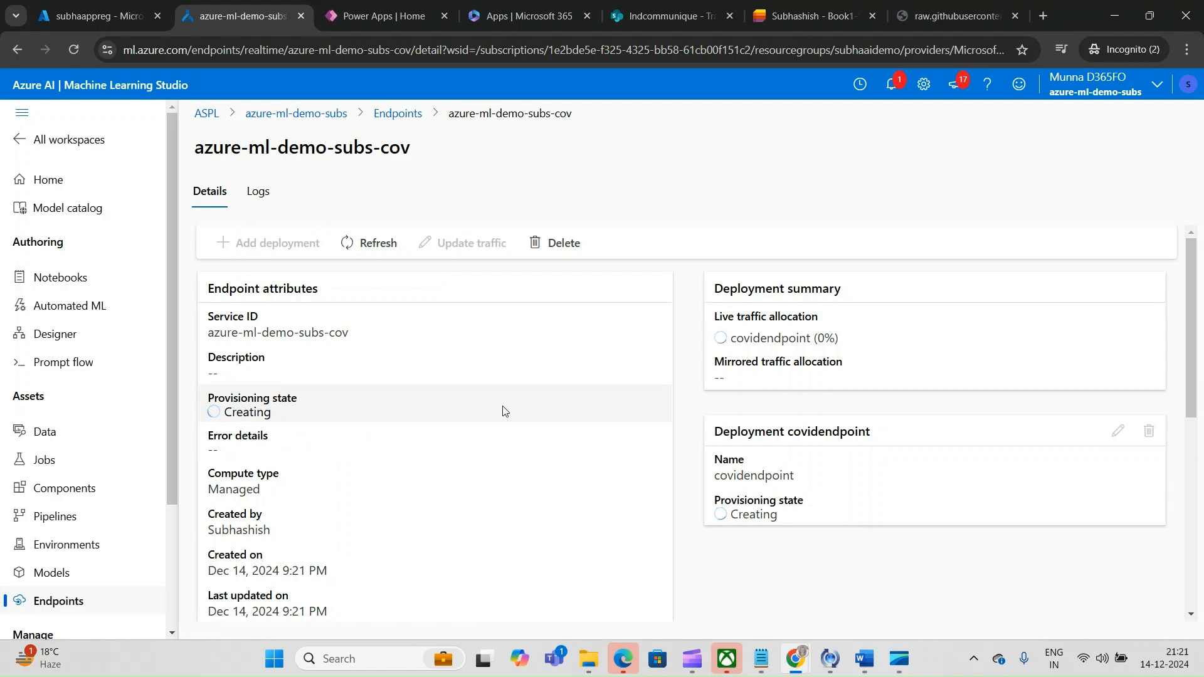
Switch back to the Chrome window showing the azure-ml-demo-subs-cov endpoint and hide the screen-sharing notice
key("alt+Tab")
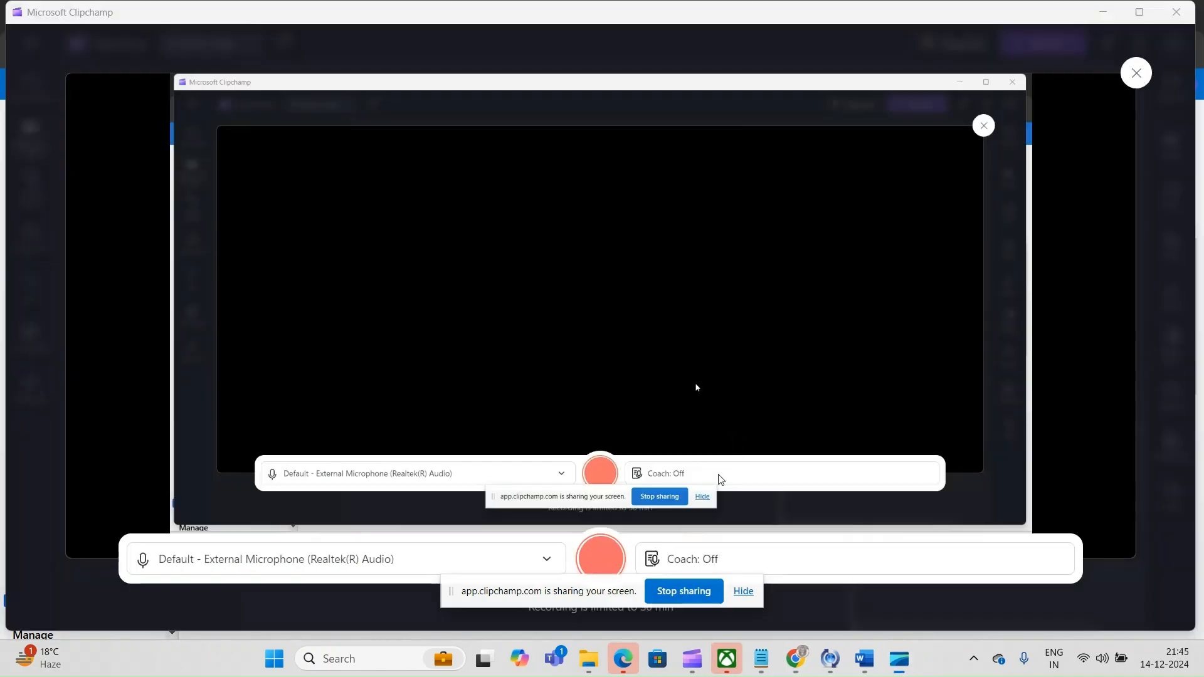
key("alt+Tab")
key("alt+Tab")
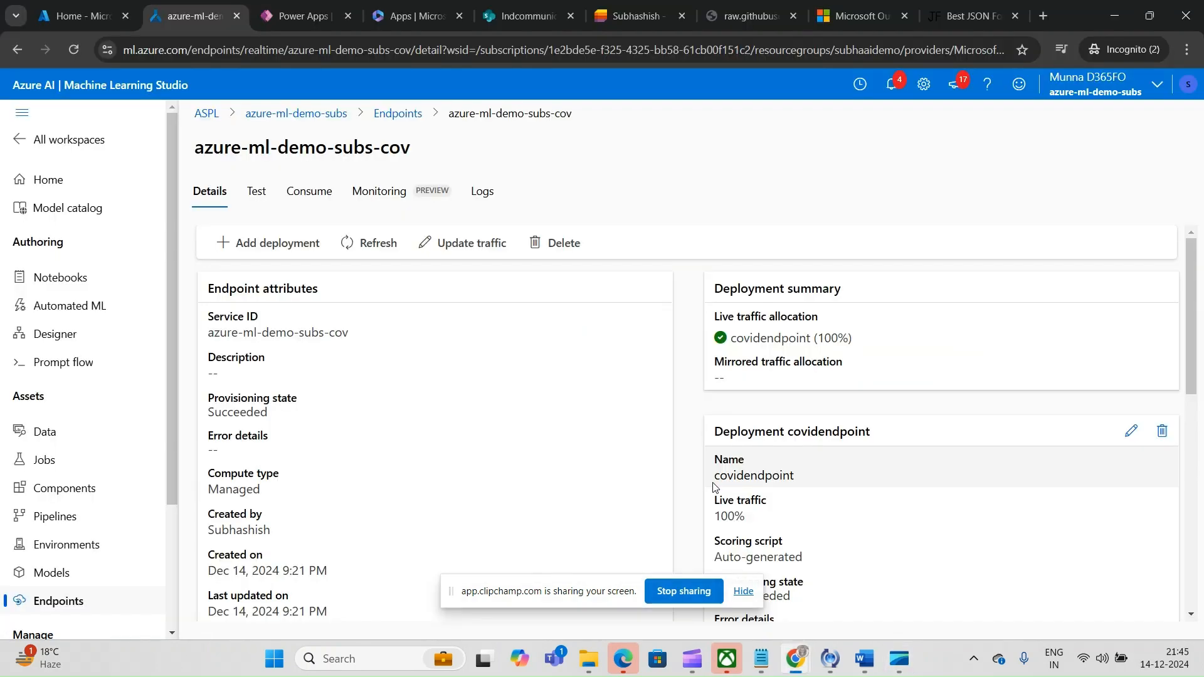
left_click(743, 591)
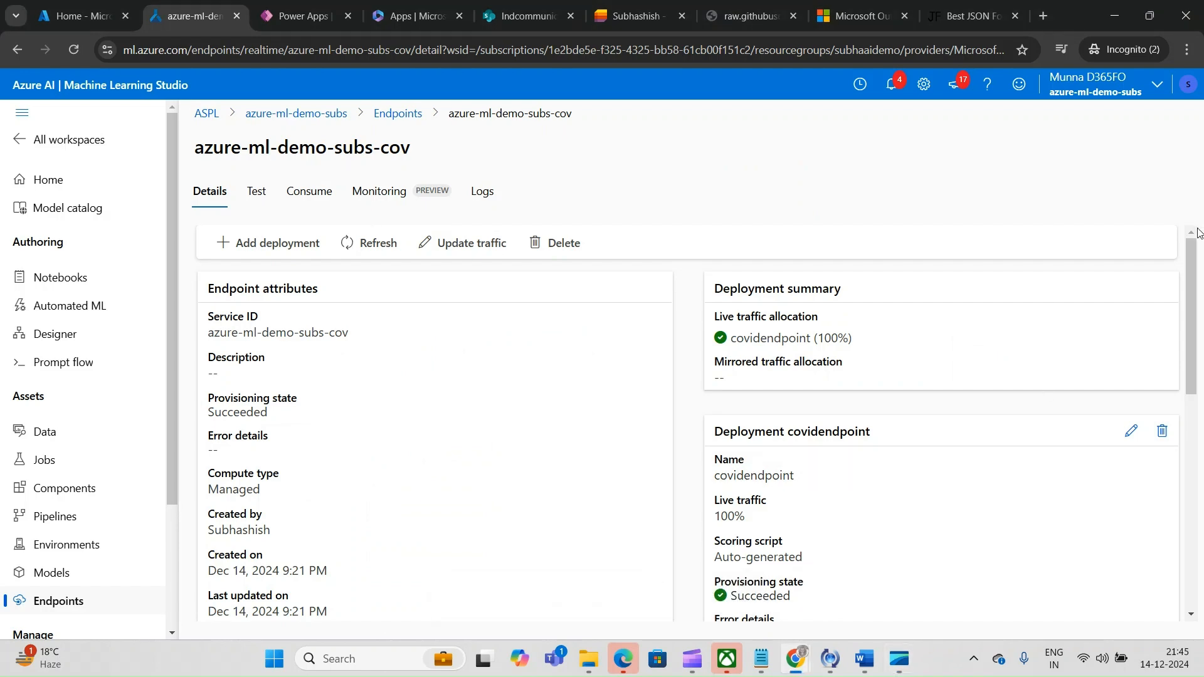
Examine the endpoint attributes, the live traffic allocation and the provisioning state of the covidendpoint deployment
scroll(1195, 286, "down", 1)
scroll(1194, 286, "down", 1)
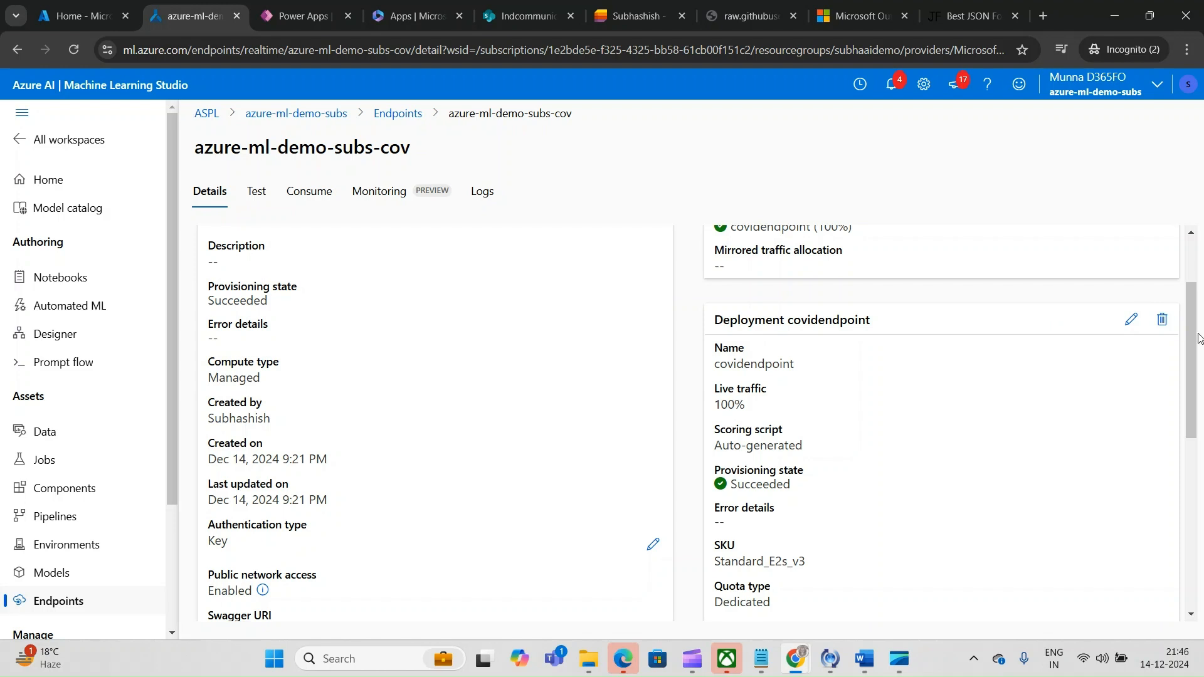
scroll(1191, 271, "up", 2)
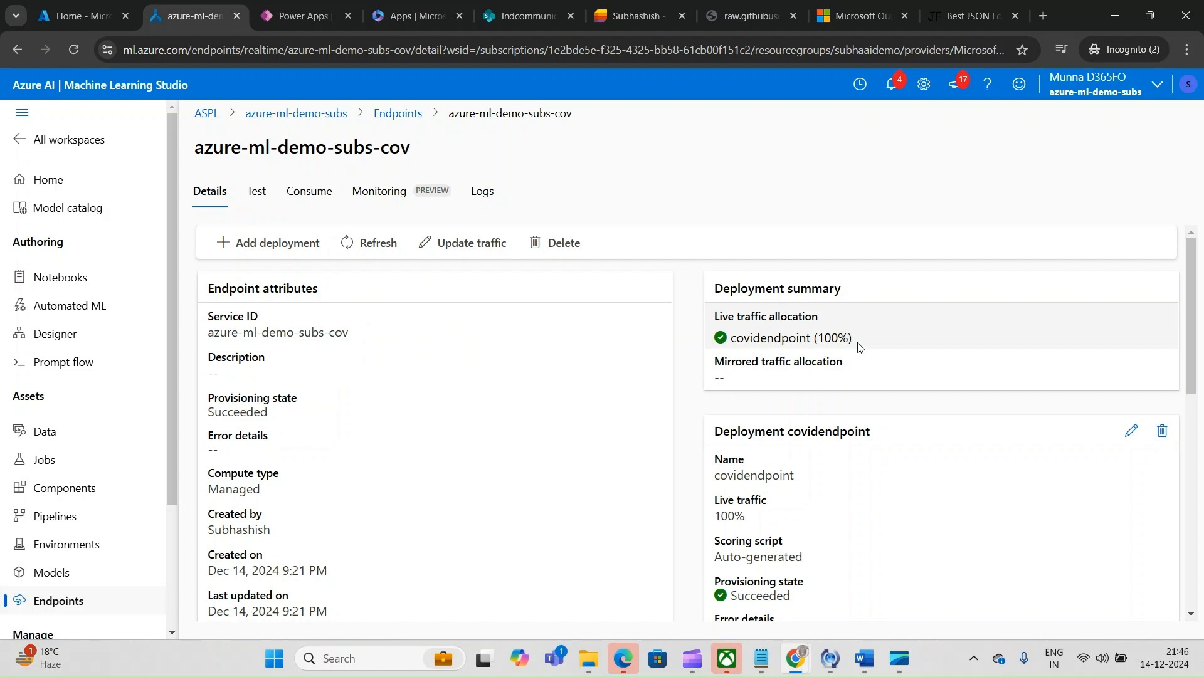
Open the endpoint's test page and replace the sample inference input with the copied JSON containing a filled-in data record
left_click(270, 198)
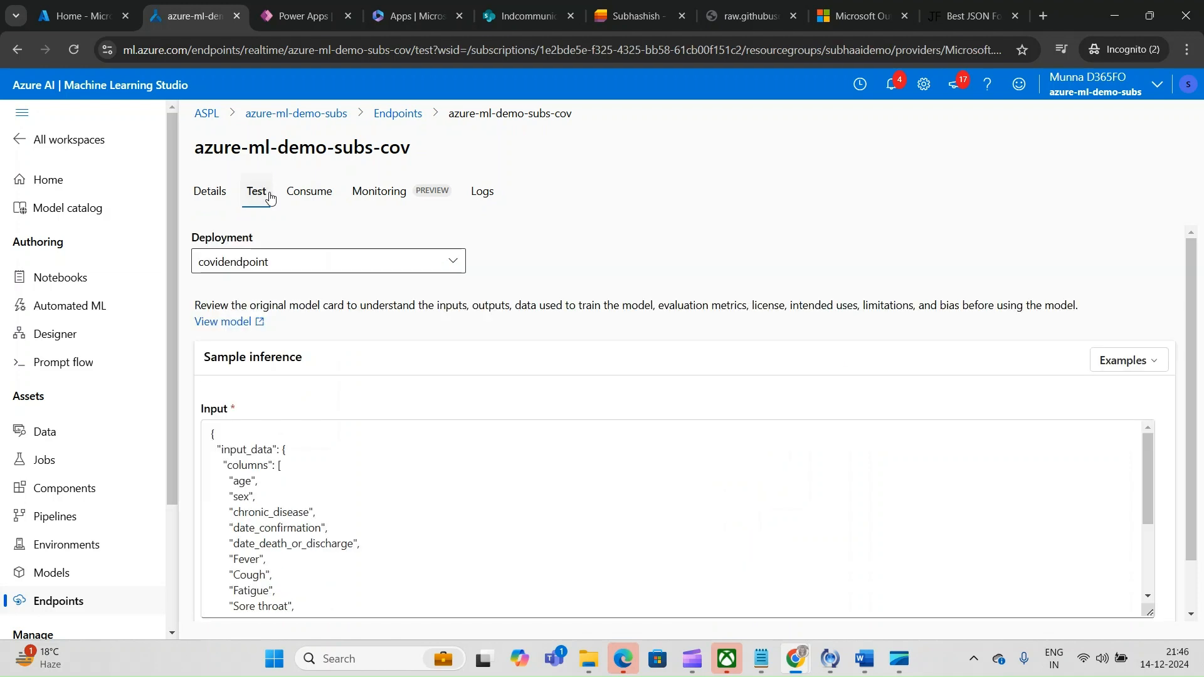
scroll(1161, 402, "down", 1)
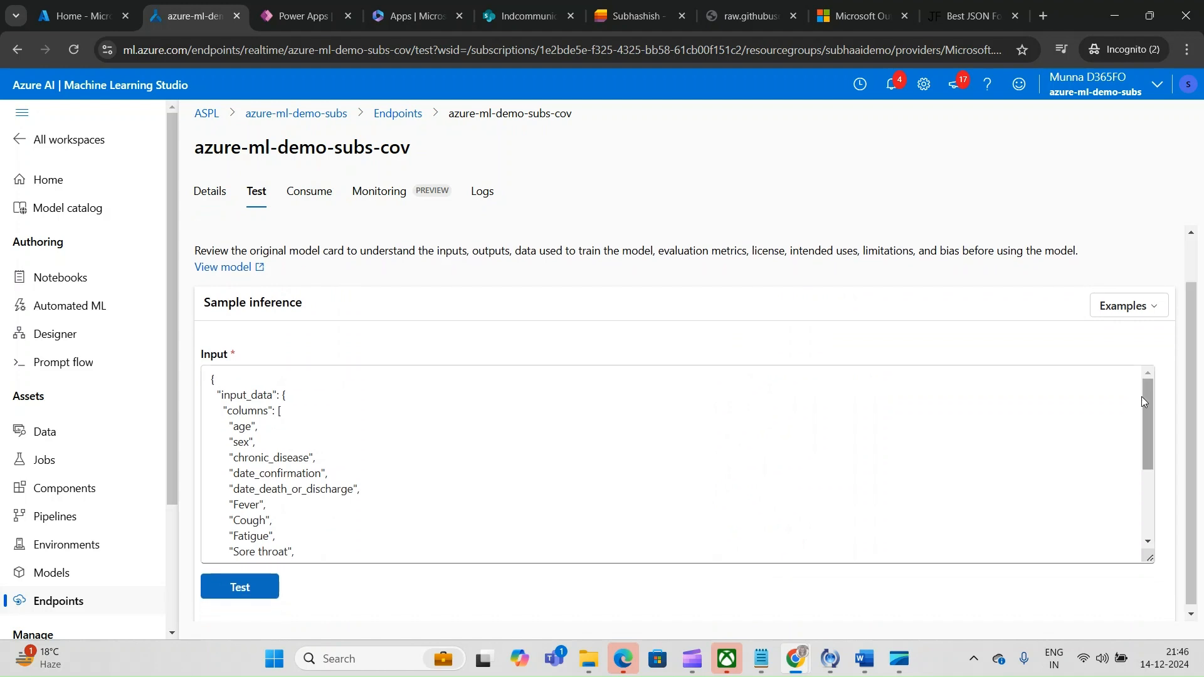
mouse_move(1147, 401)
left_mouse_down()
mouse_move(1151, 483)
mouse_move(1146, 414)
left_mouse_up()
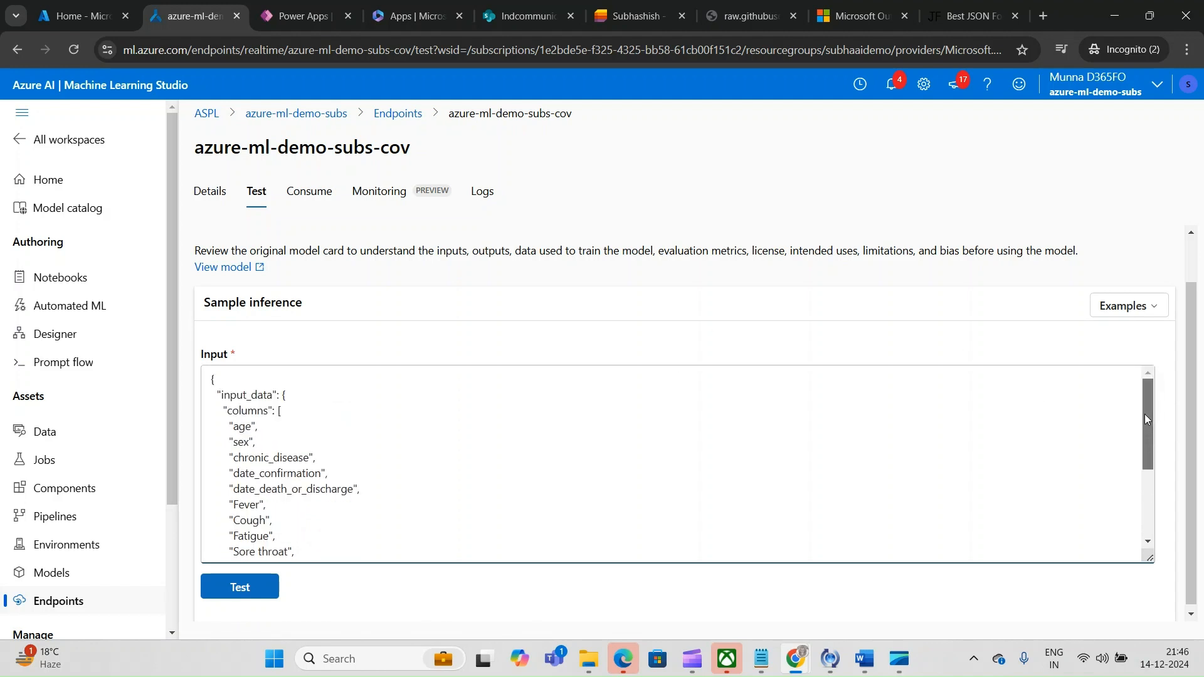
left_click(245, 428)
left_click_drag(1147, 416, 1145, 503)
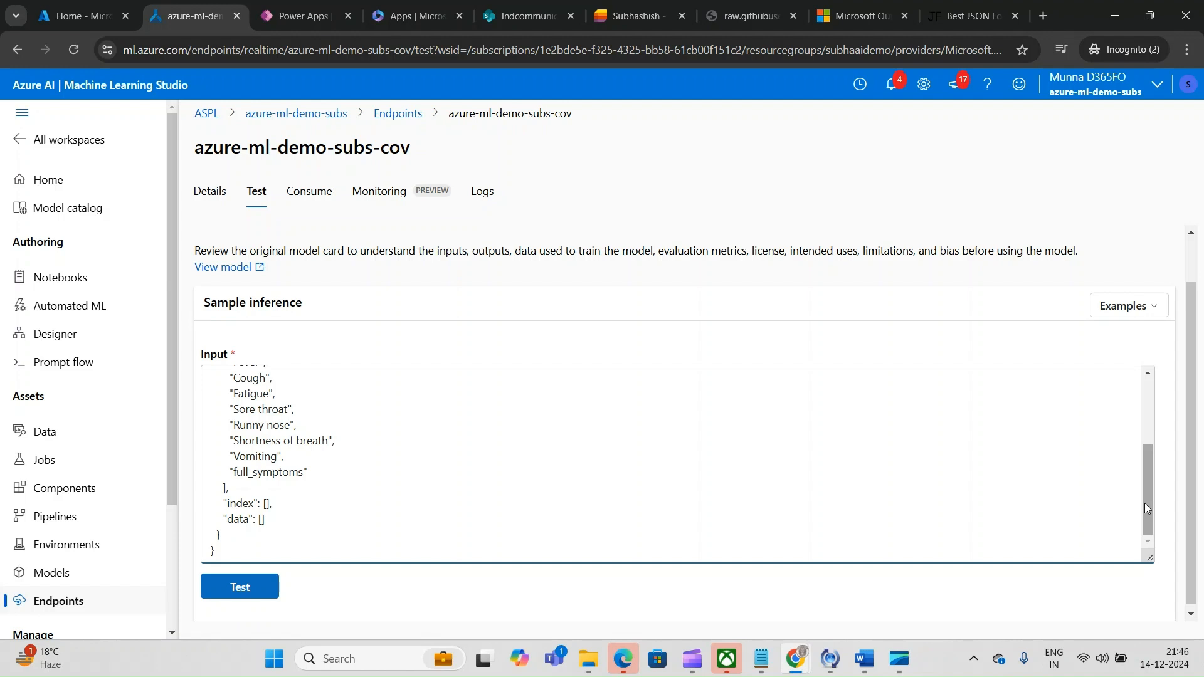
left_click(547, 491)
key("ctrl+a")
key("BackSpace")
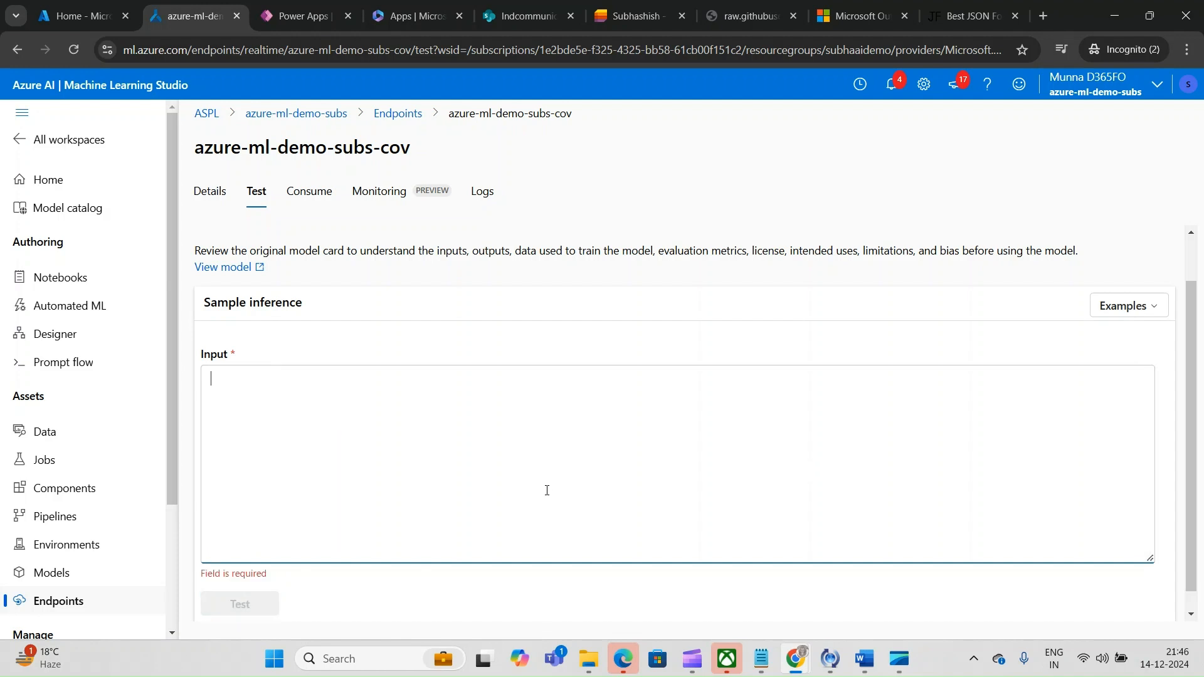
key("ctrl+v")
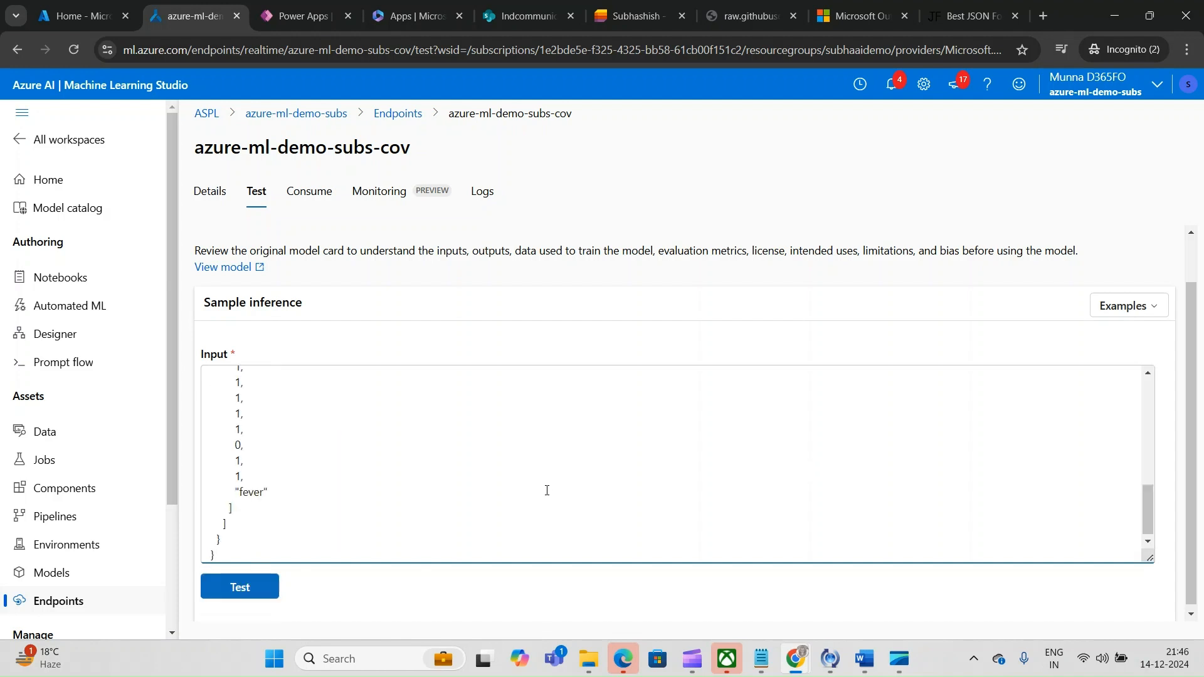
Examine the pasted JSON input, comparing its column names with the index and the values in the data record
left_click_drag(1149, 506, 1149, 462)
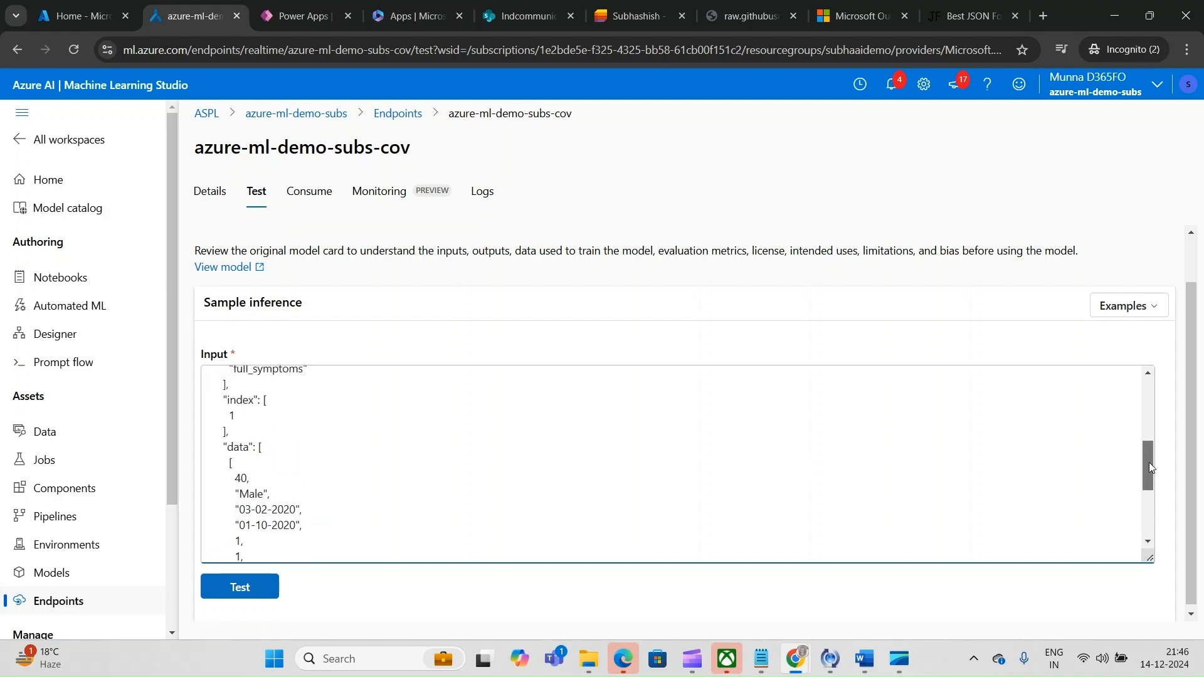
left_click(236, 478)
left_click_drag(240, 525, 293, 525)
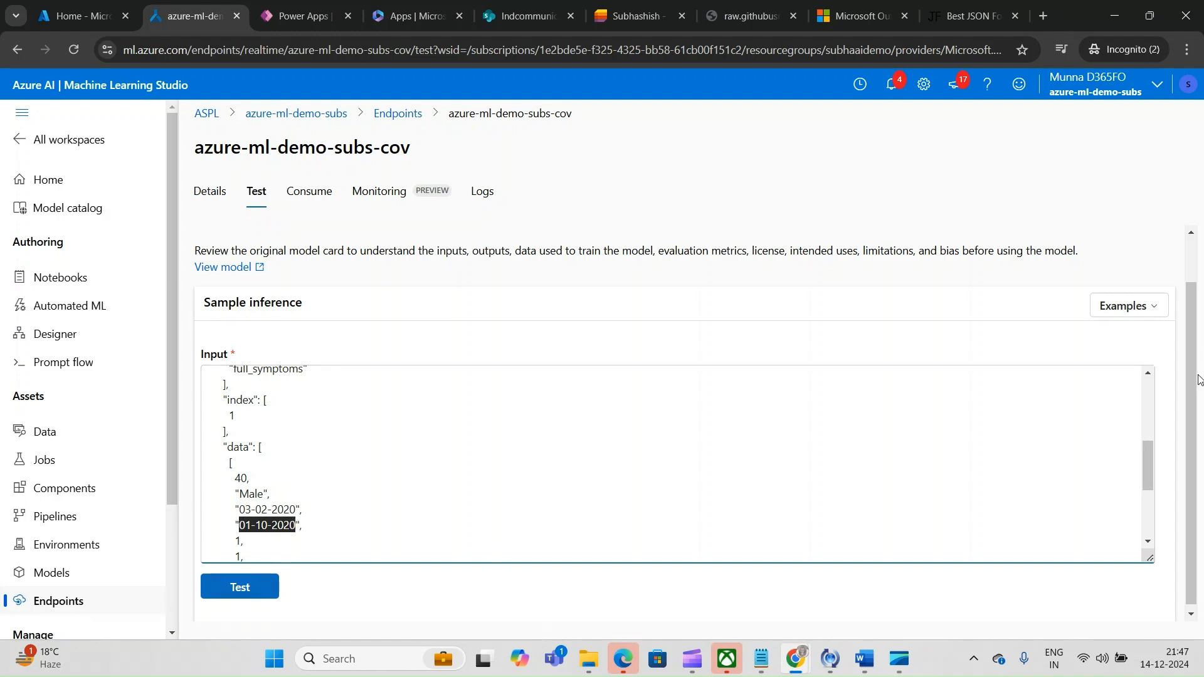
left_click_drag(1151, 469, 1145, 401)
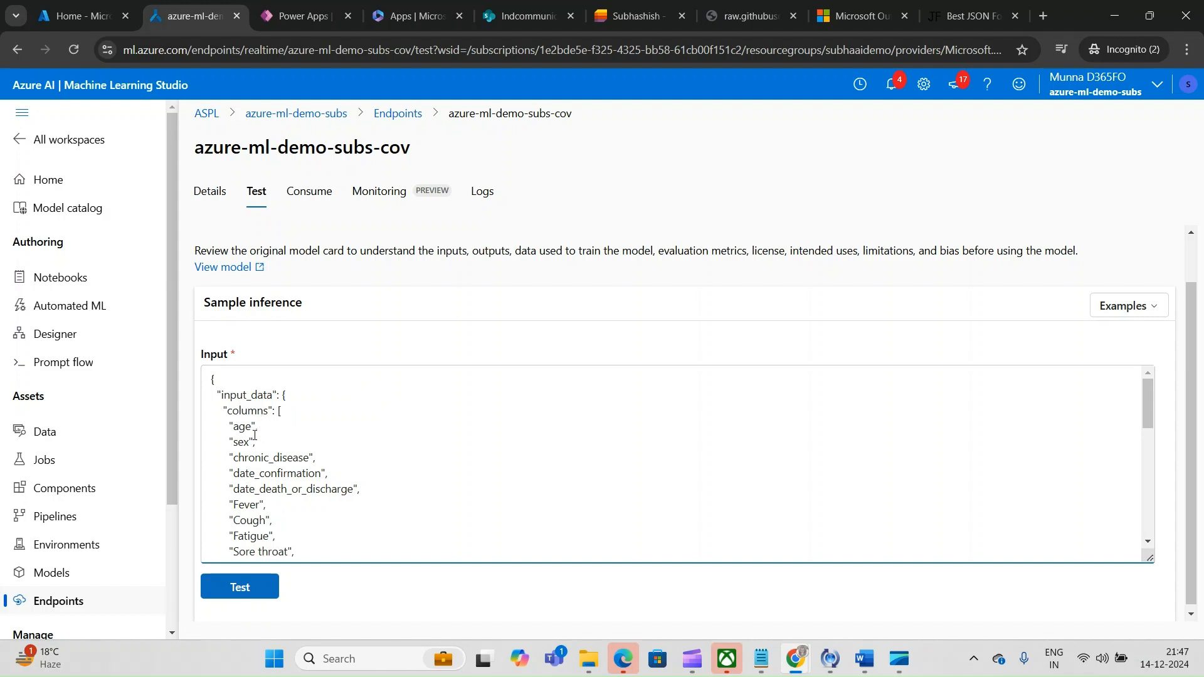
left_click_drag(1146, 393, 1145, 452)
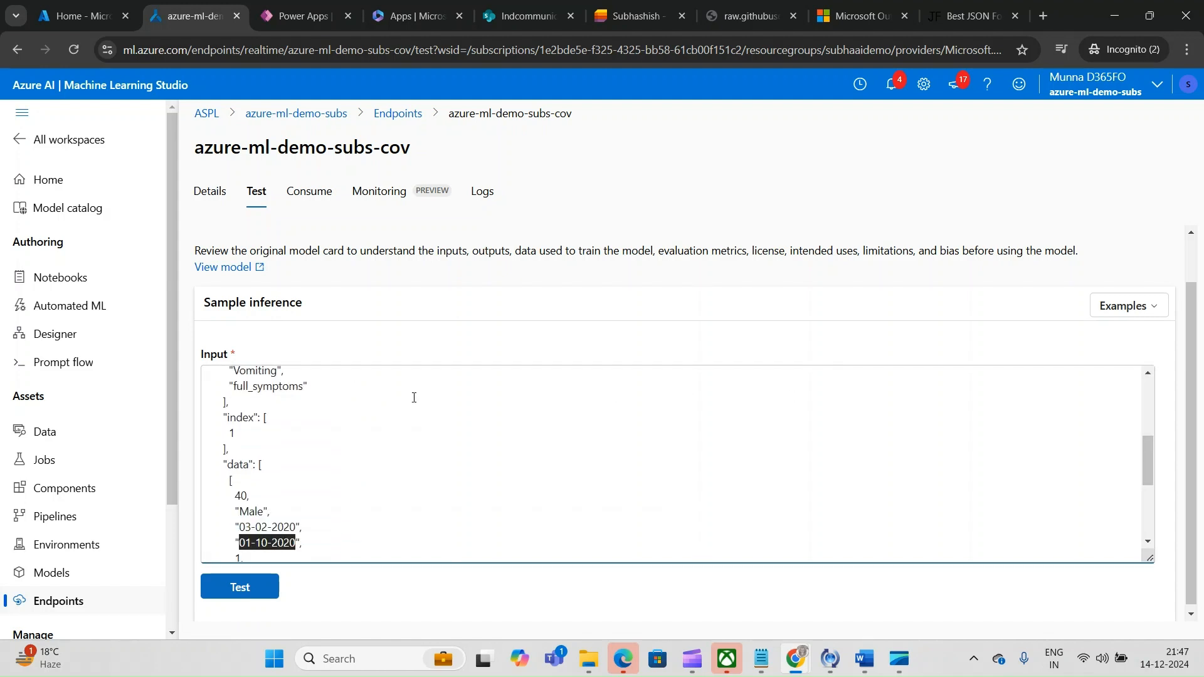
left_click(239, 435)
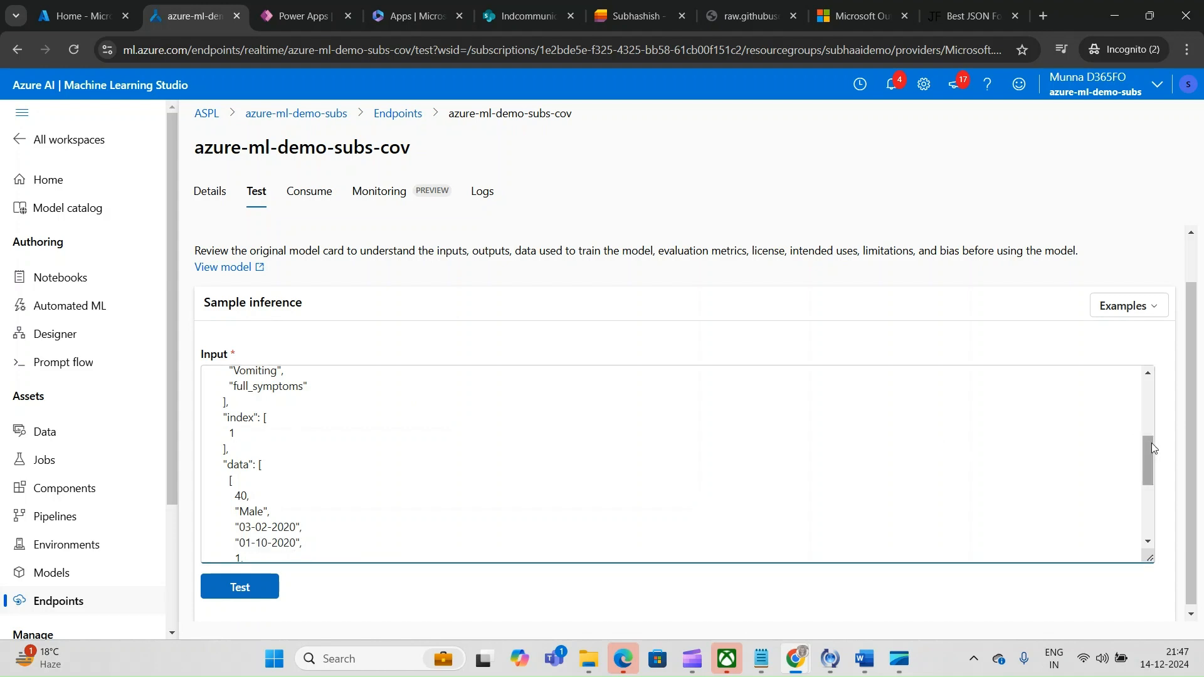
left_click_drag(1149, 448, 1151, 470)
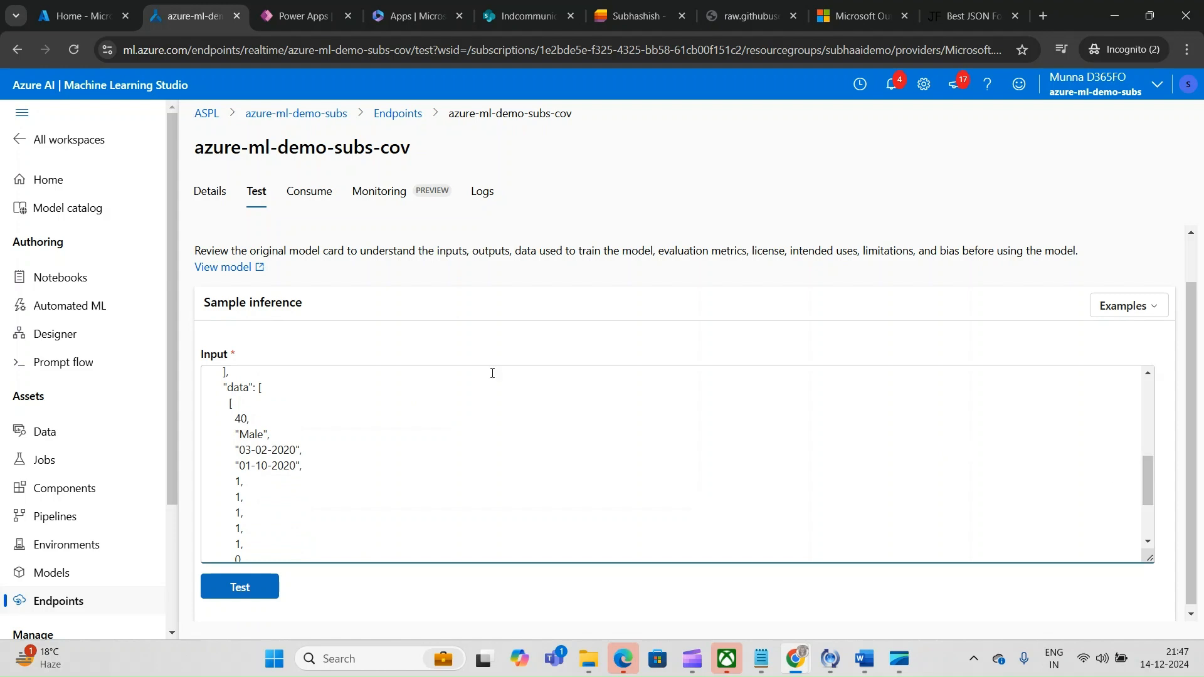
left_click(270, 389)
key("ctrl+End")
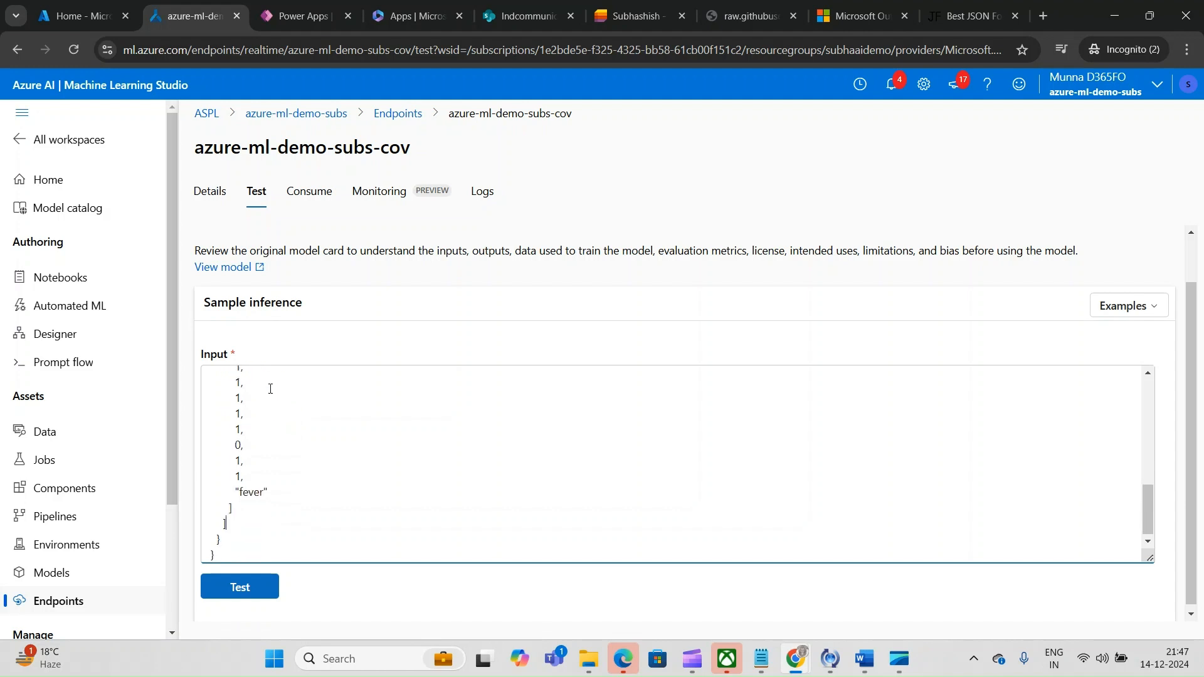
type(",")
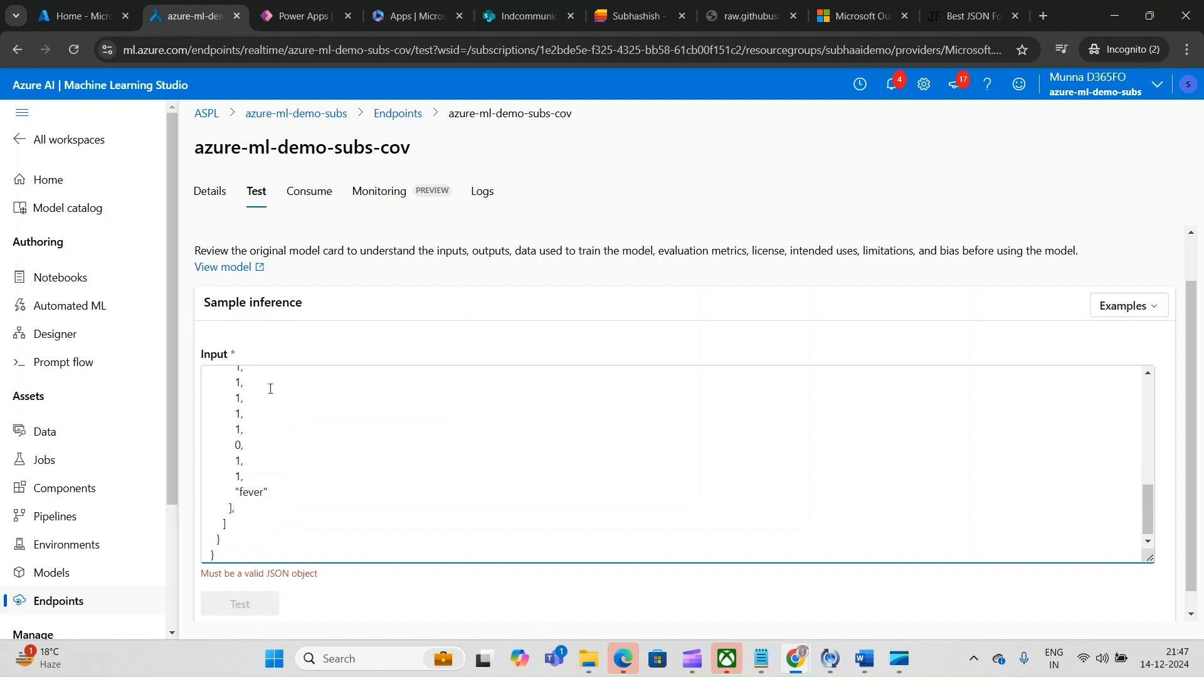
key("BackSpace")
Examine the JSON input line by line, comparing the symptom column names with the index and the values of the data record
key("Up")
key("Up")
key("Up")
key("Up")
key("Up")
key("Up")
key("Up")
key("Up")
key("Up")
key("Up")
key("Up")
key("Up")
key("Up")
key("Up")
key("Up")
key("Up")
key("Up")
key("Up")
key("Up")
key("Up")
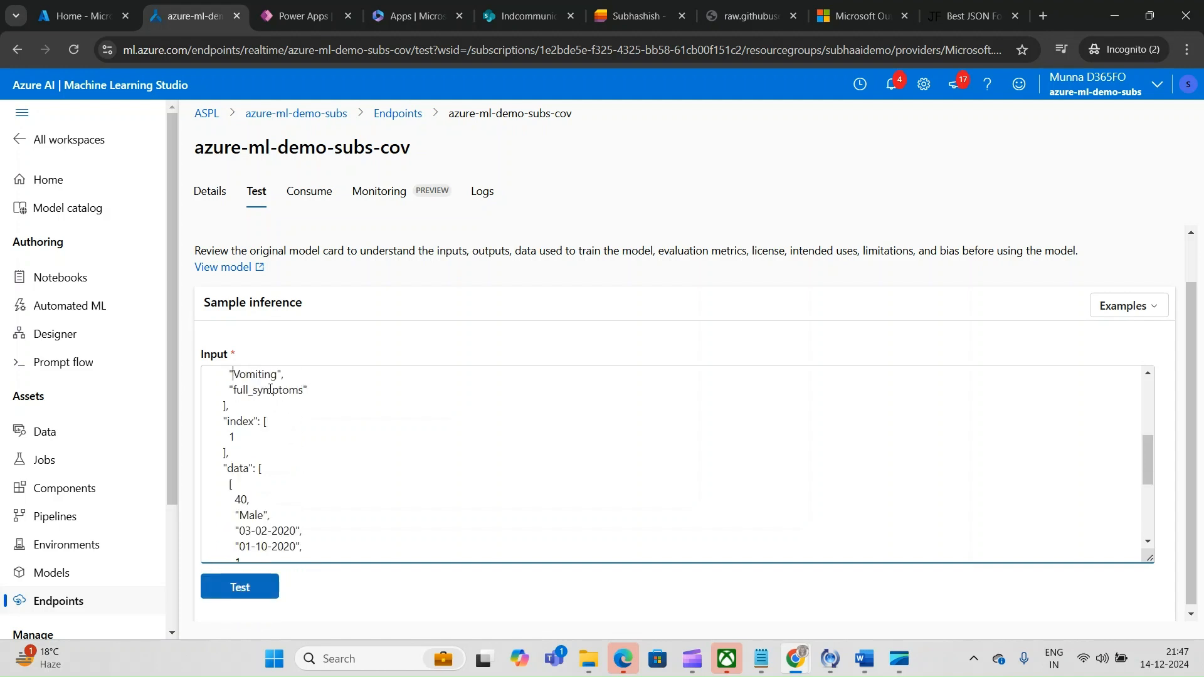
key("Down")
key("Down")
key("Down")
key("Down")
key("Down")
key("Down")
key("Down")
key("Down")
key("Down")
key("Down")
key("Down")
key("Down")
key("Down")
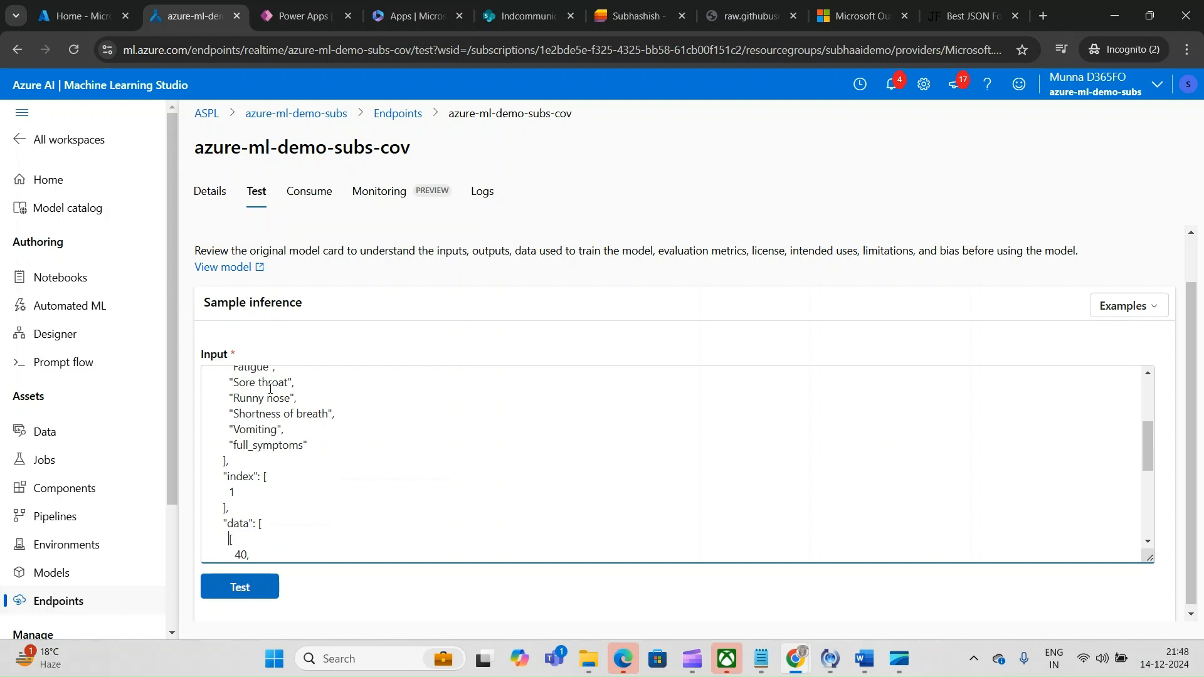
key("Down")
key("Down")
key("Down")
key("Down")
key("Down")
key("Down")
key("Down")
key("Down")
key("Down")
key("Down")
key("Down")
key("Down")
key("Down")
key("Down")
key("Down")
key("Down")
key("Down")
key("Down")
key("Down")
key("Down")
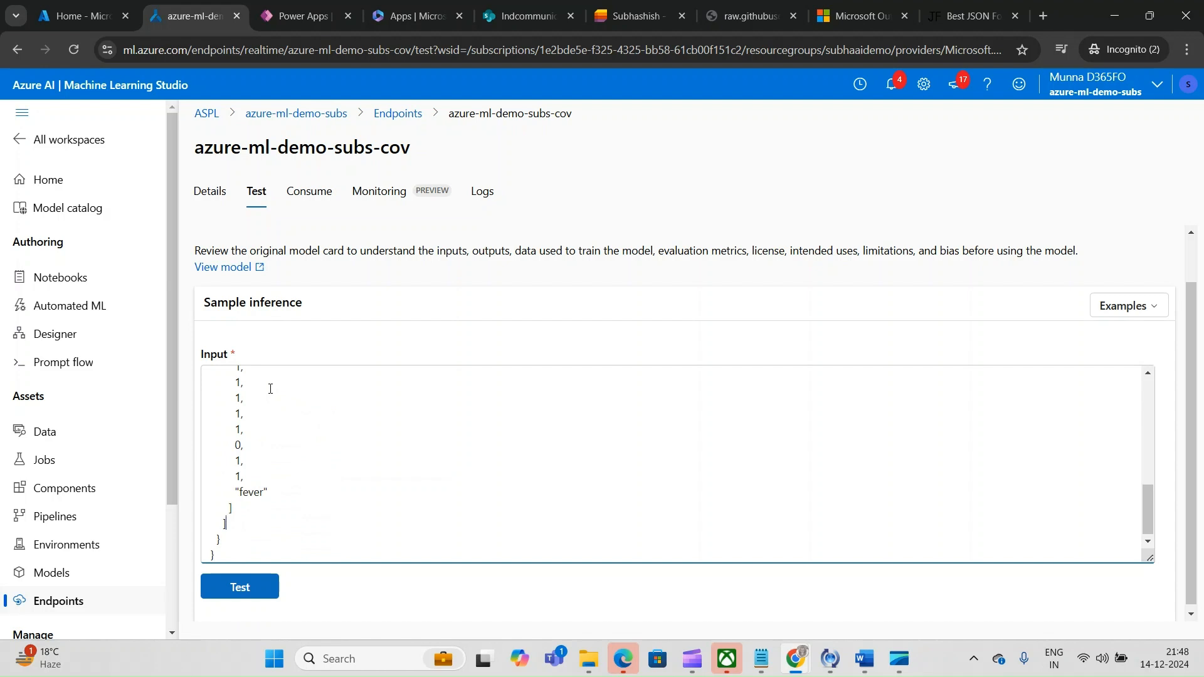
key("Up")
key("Up")
key("Up")
key("Down")
key("Down")
key("Up")
key("Up")
key("Up")
key("Up")
key("Up")
key("Up")
key("Up")
key("Up")
key("Up")
key("Up")
key("Up")
key("Up")
key("Up")
key("Up")
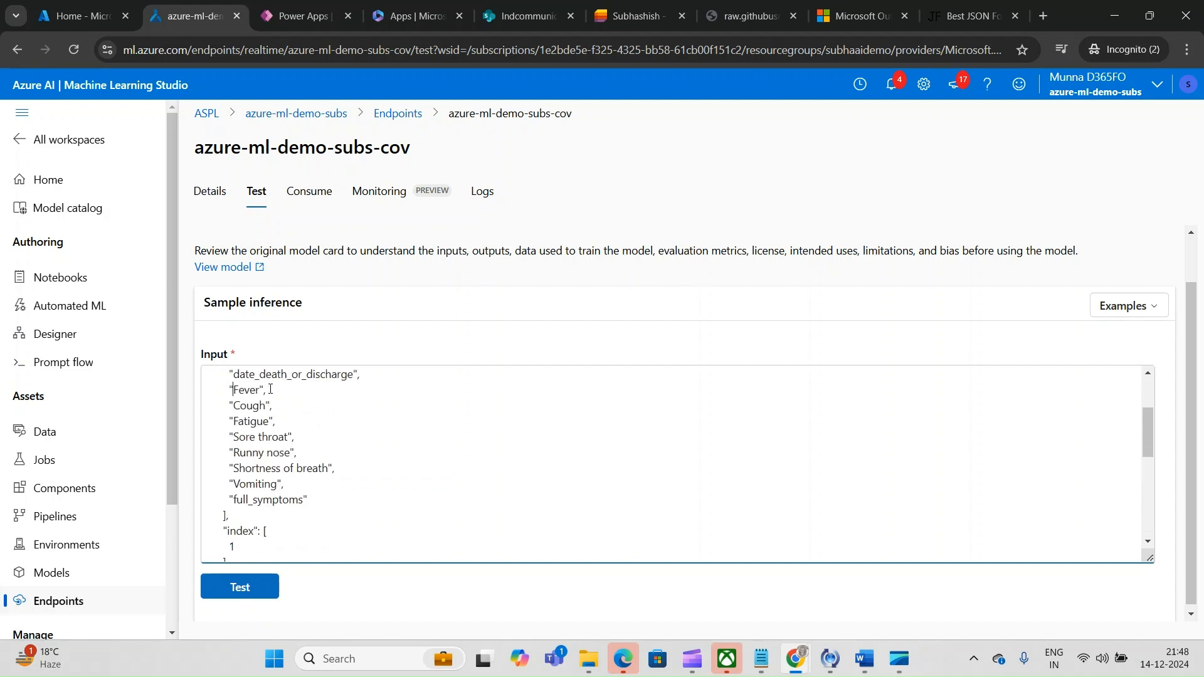
Run the endpoint test with the pasted data record and review its JSON output against the input columns
scroll(271, 390, "down", 5)
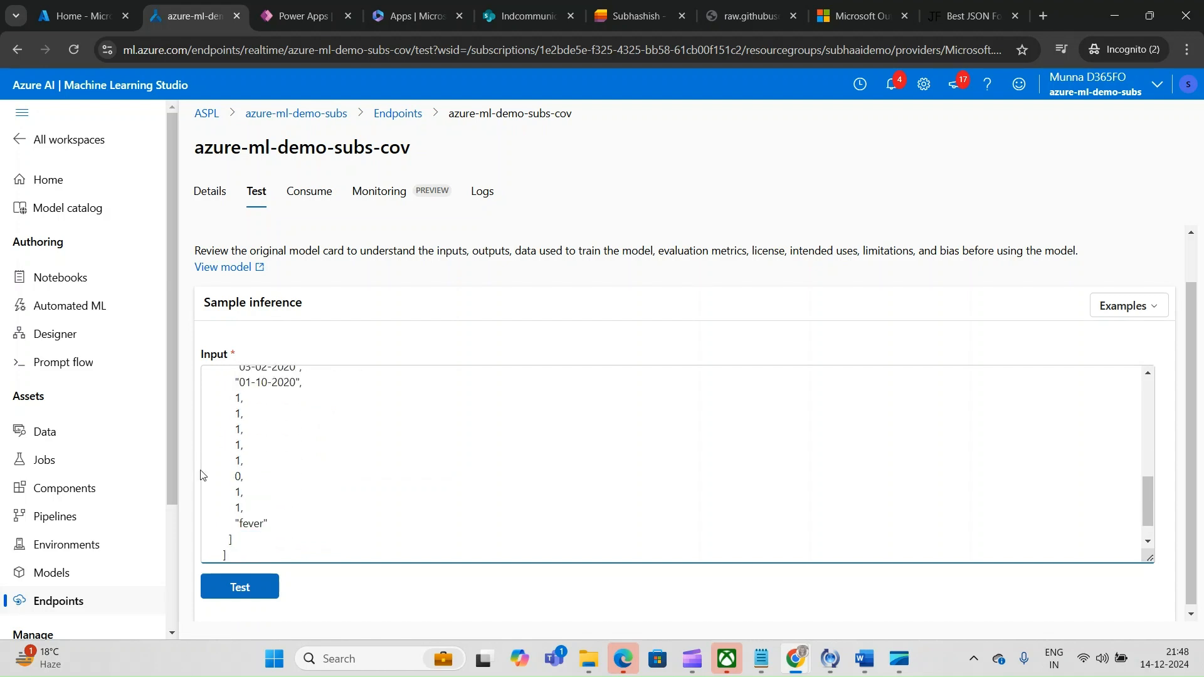
left_click(233, 585)
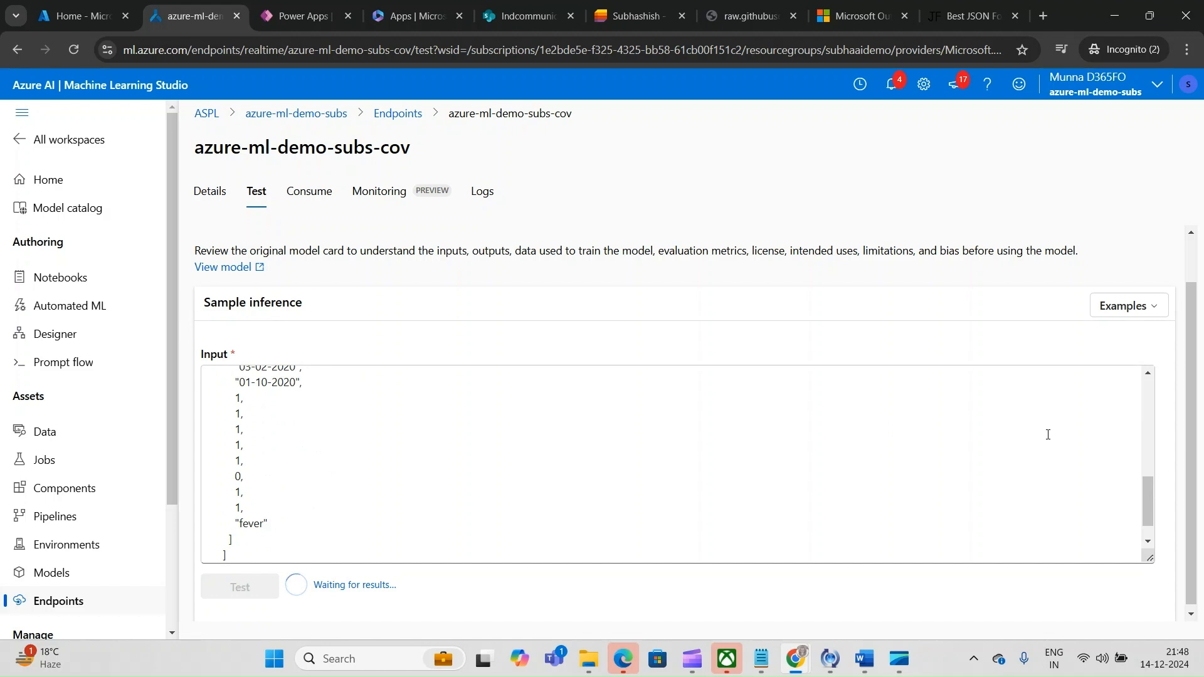
left_click_drag(1195, 464, 1200, 521)
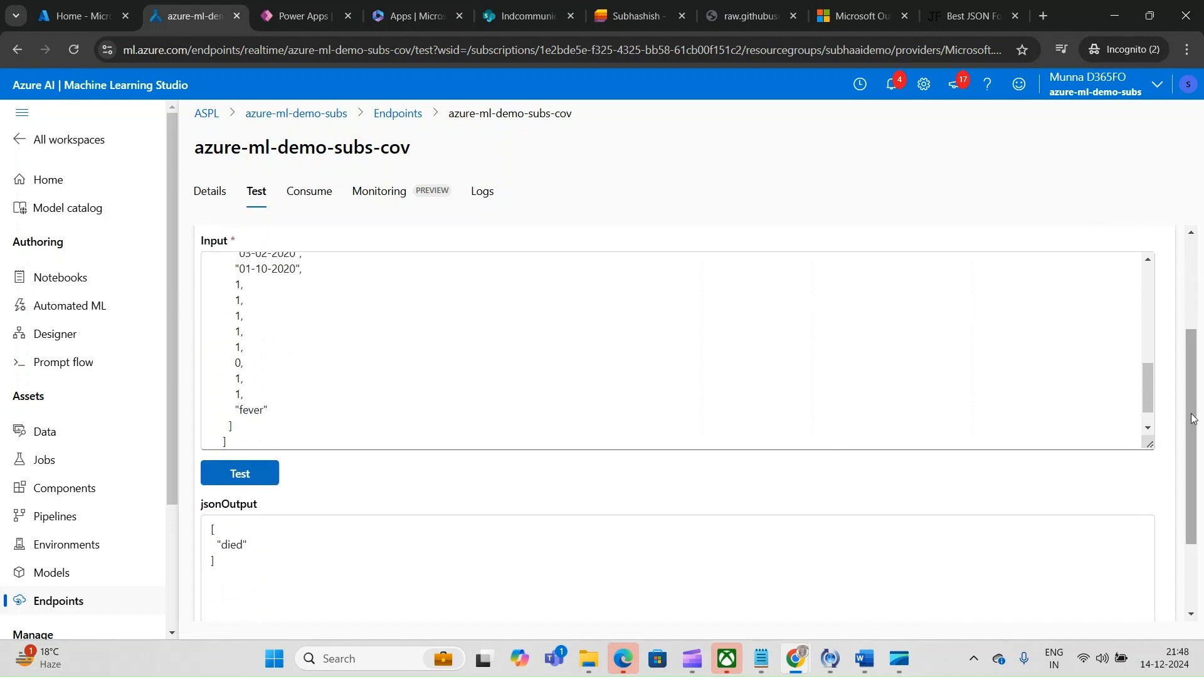
scroll(1191, 417, "up", 2)
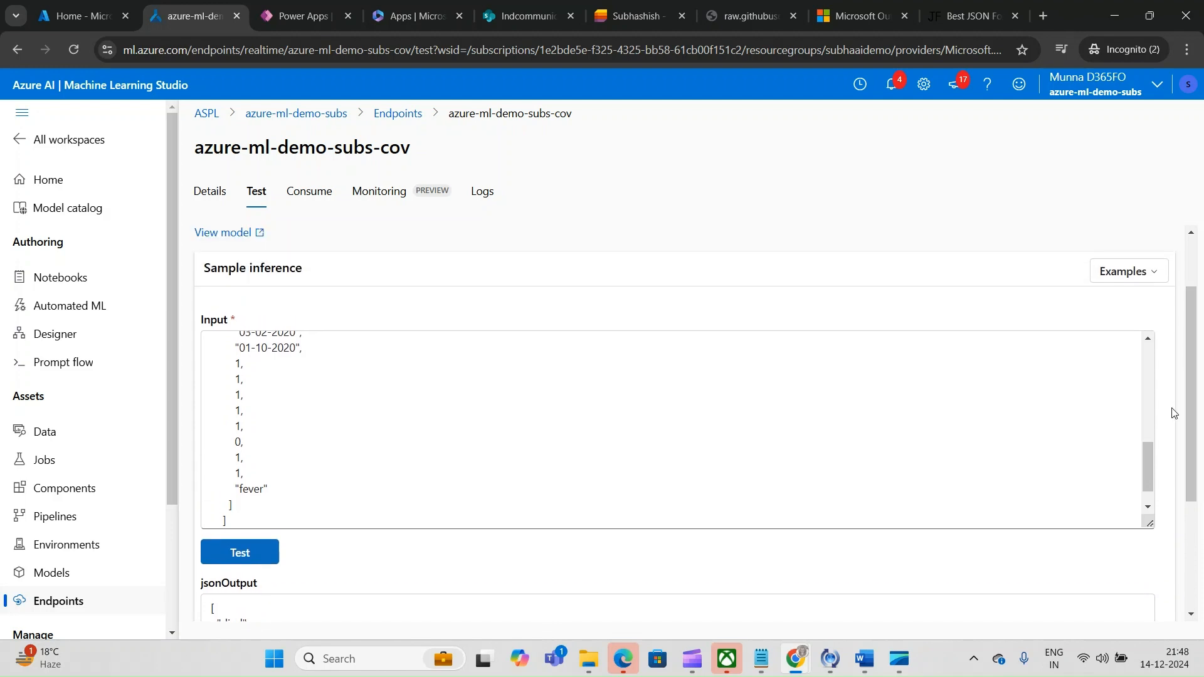
left_click_drag(1152, 464, 1139, 358)
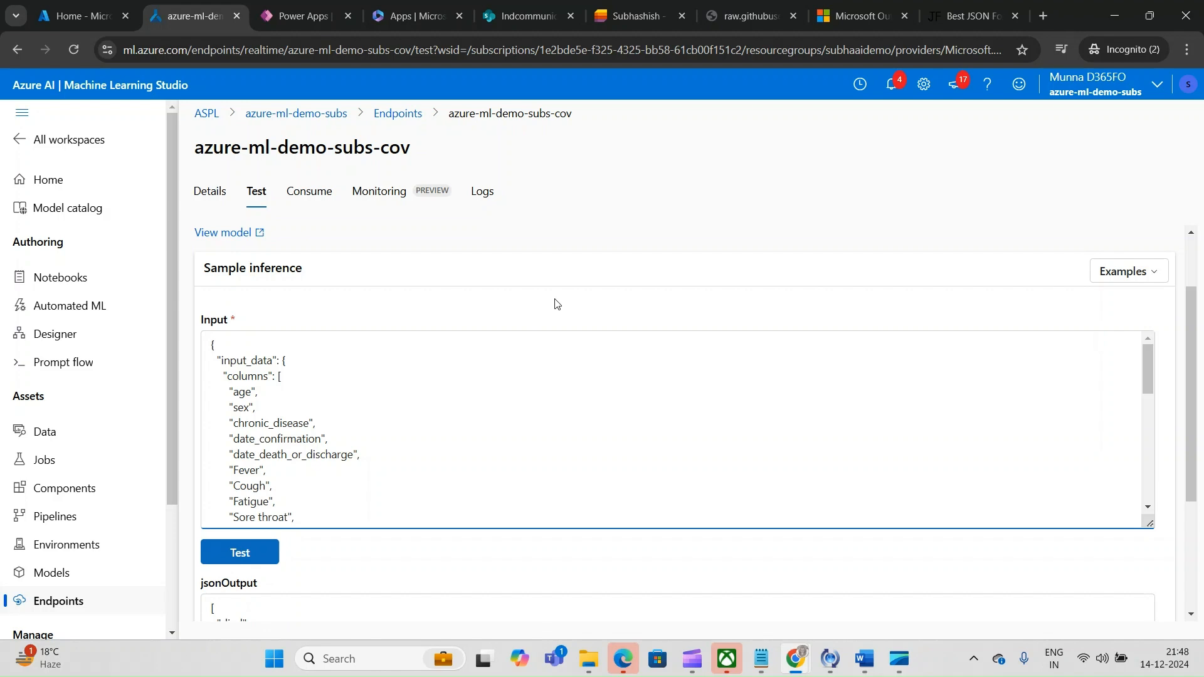
Examine the endpoint's consumption info with its REST endpoint and authentication keys, and return to the endpoint details
left_click(313, 199)
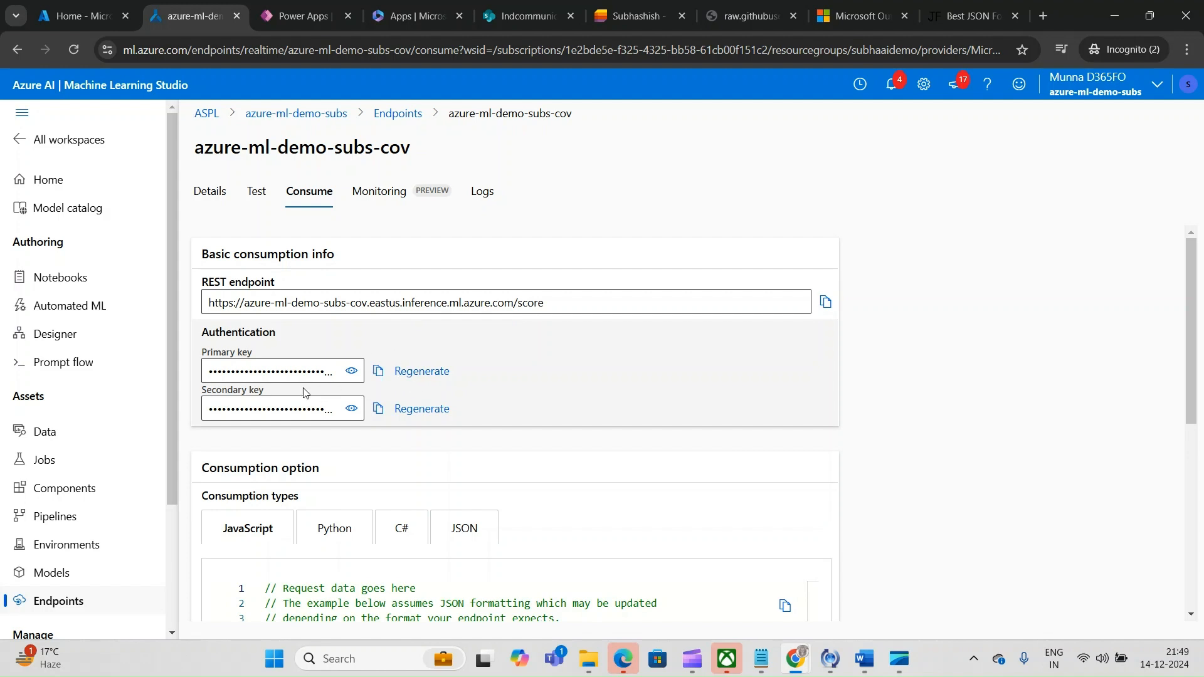
left_click(208, 195)
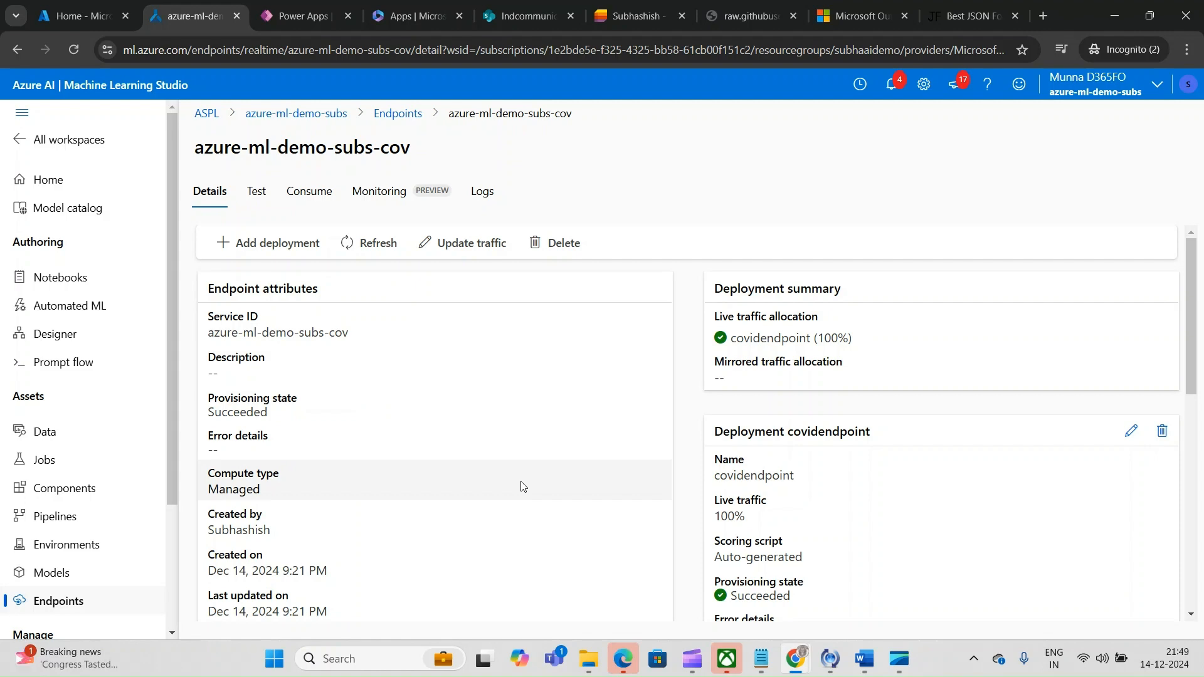
key("alt+Tab")
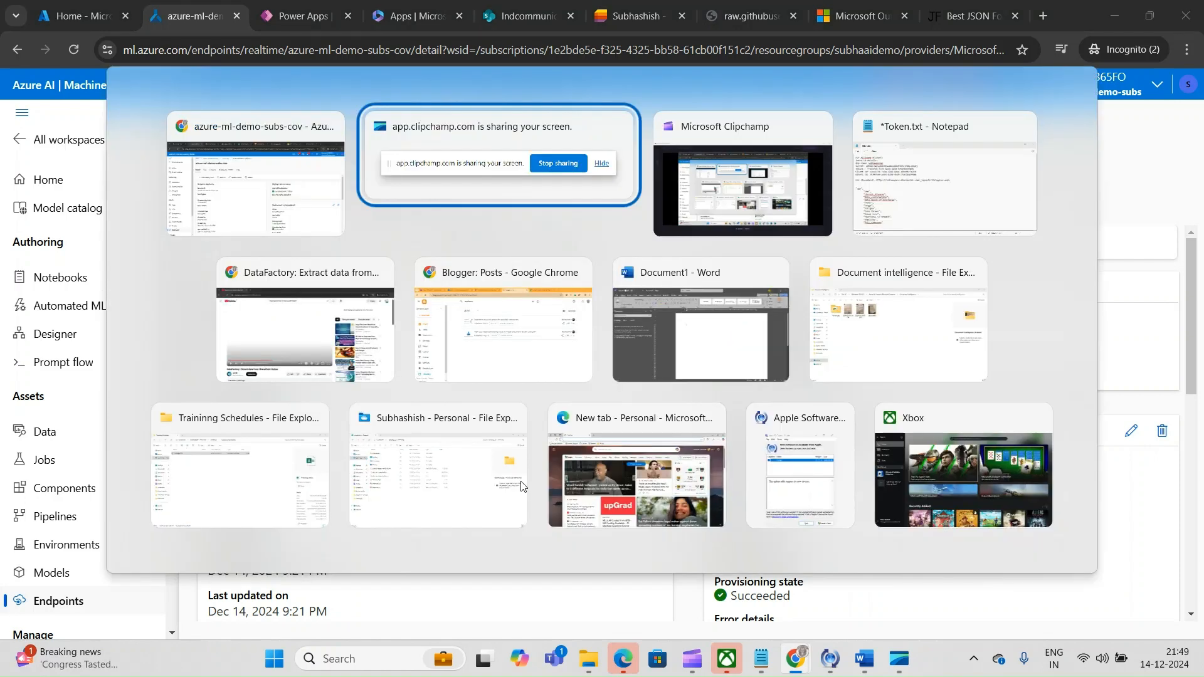